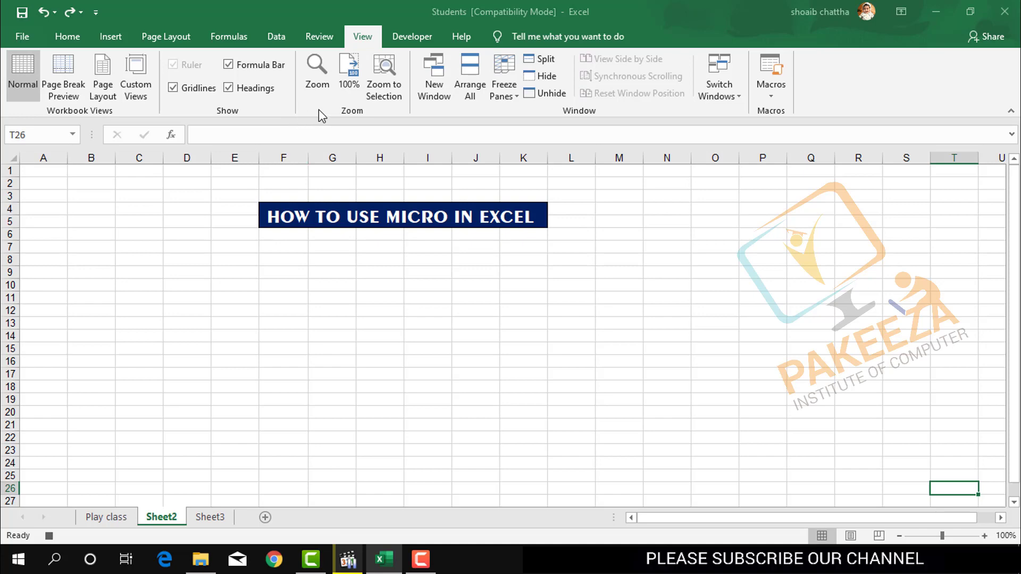
Hide the gridlines on Sheet2 and enter the label Date in cell F7.
left_click(175, 89)
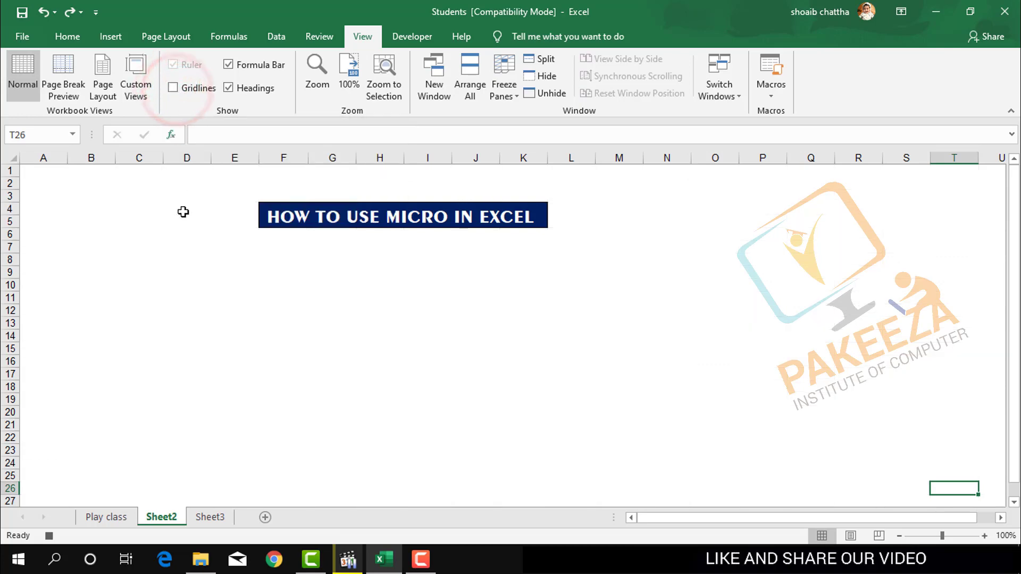
left_click(265, 252)
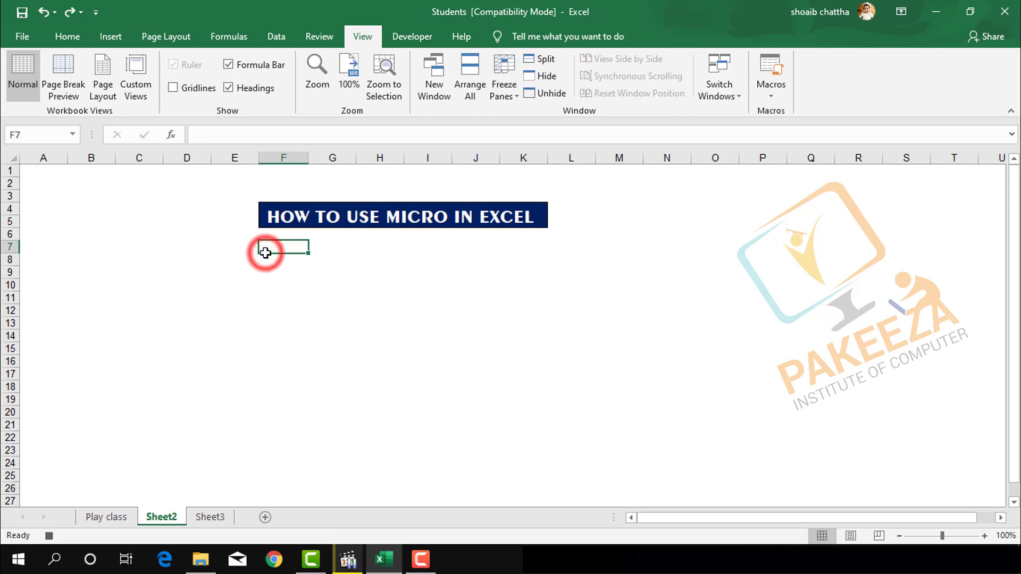
type("D")
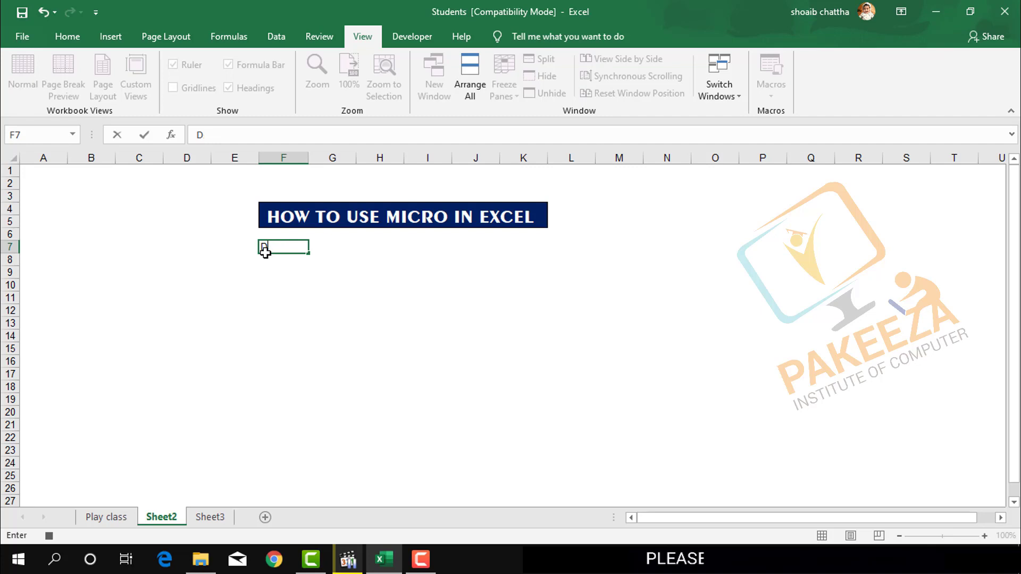
type("Aate")
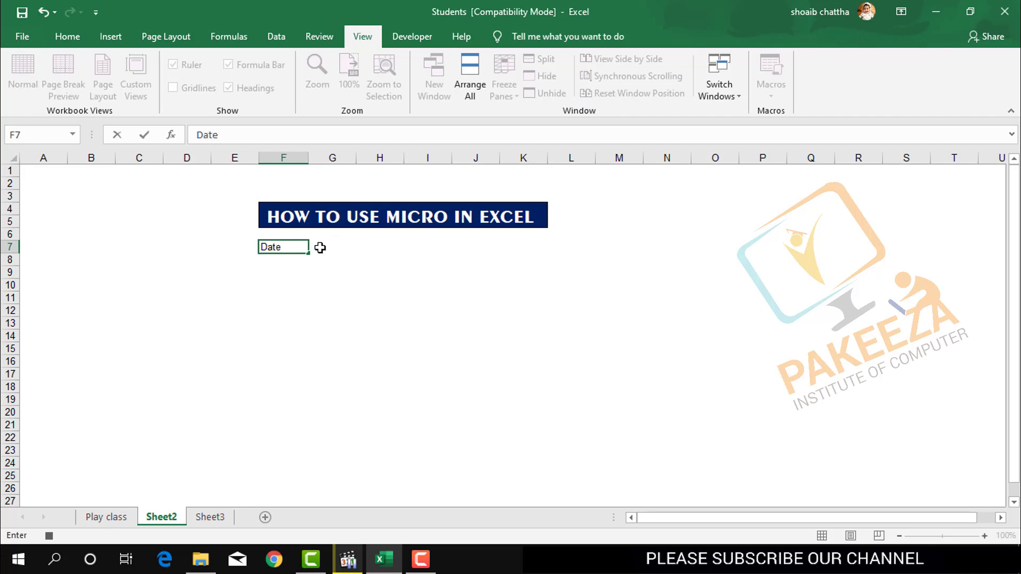
Try to enter the current date in cell G7 with the formula =toda.
left_click(320, 247)
type("to")
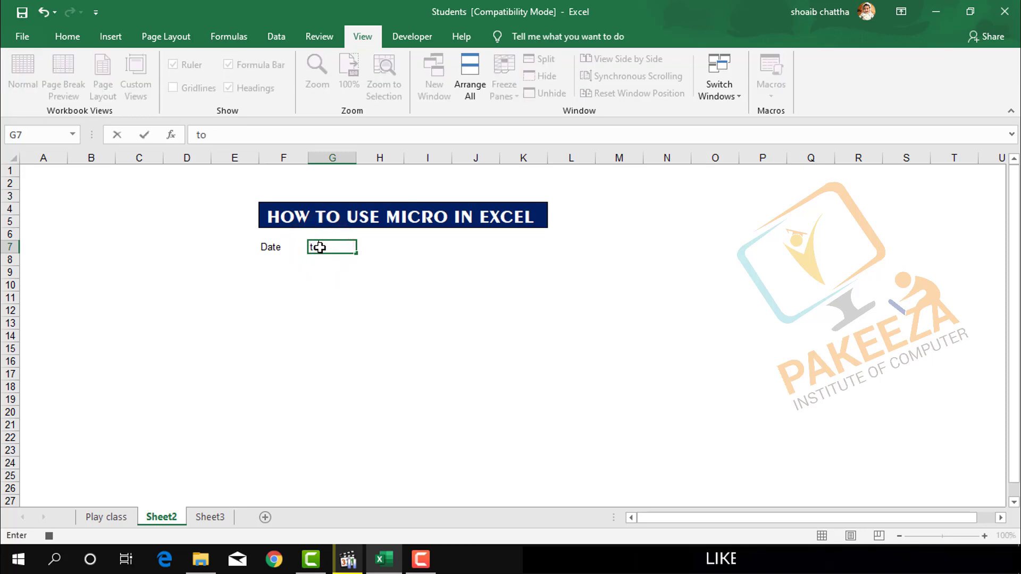
type("day")
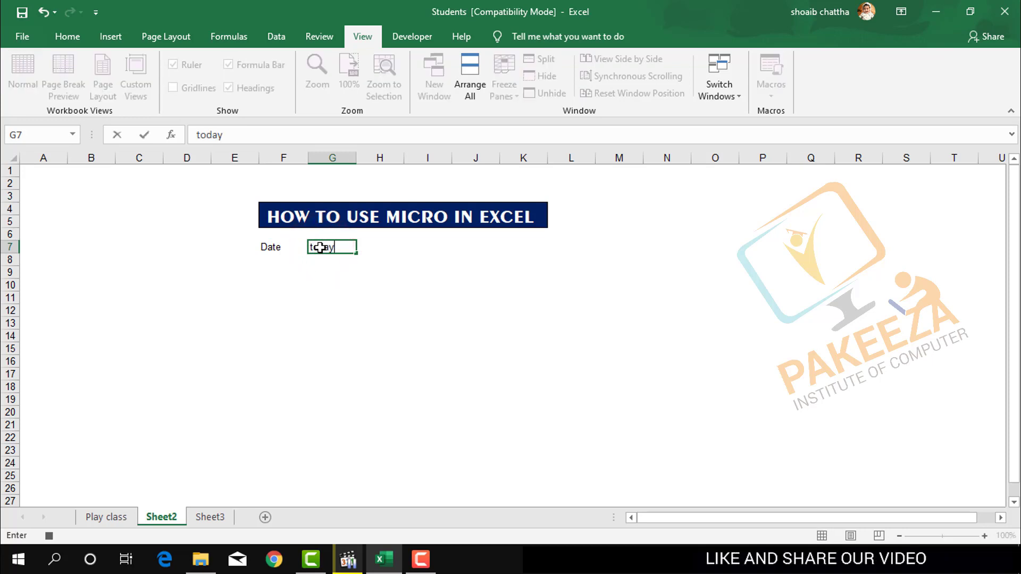
key("BackSpace")
key("BackSpace")
type("=")
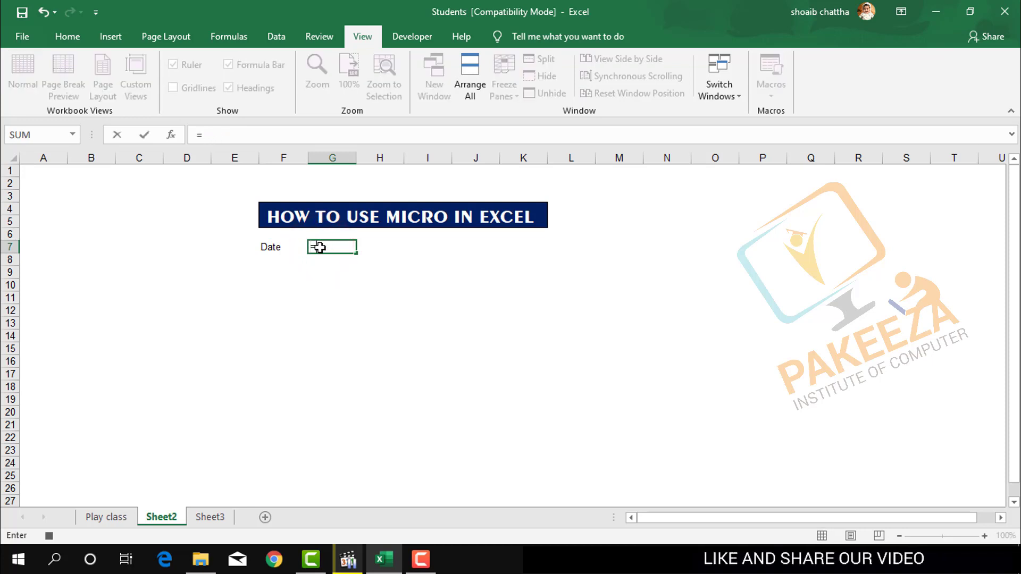
type("toda")
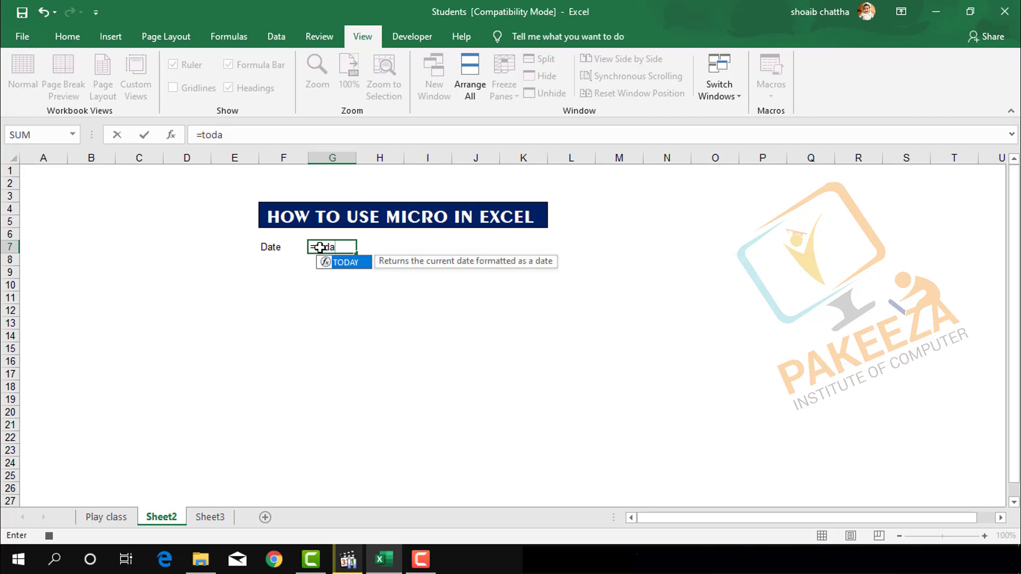
key("Return")
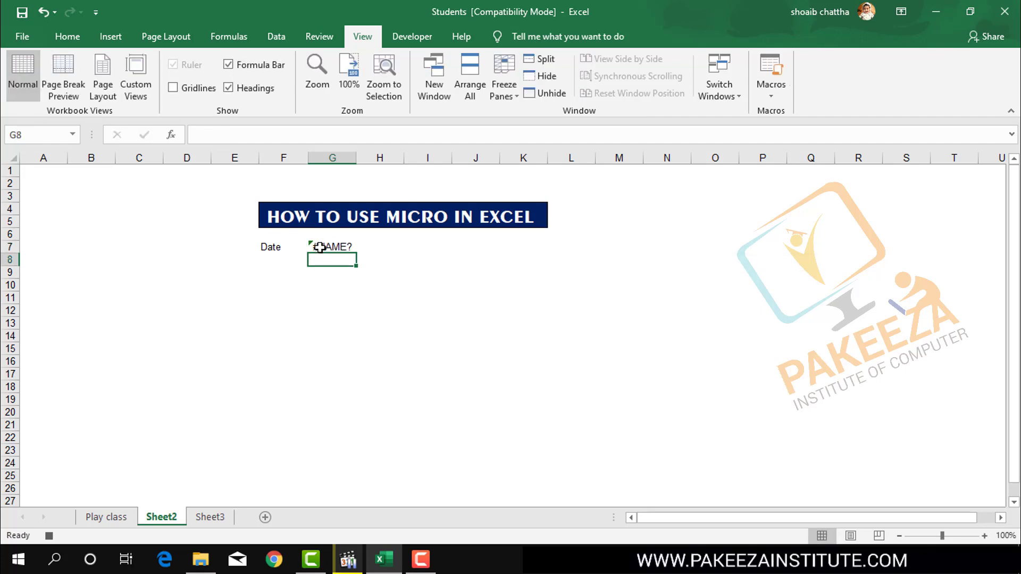
Autofit column G and enter the formula =TODAY() in cell G7.
double_click(356, 158)
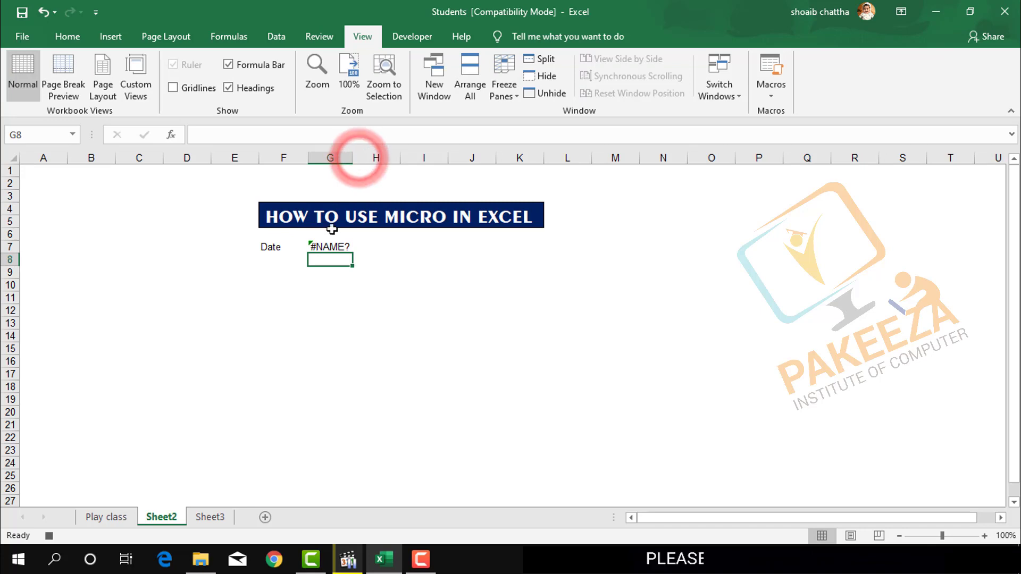
left_click(327, 246)
type("=")
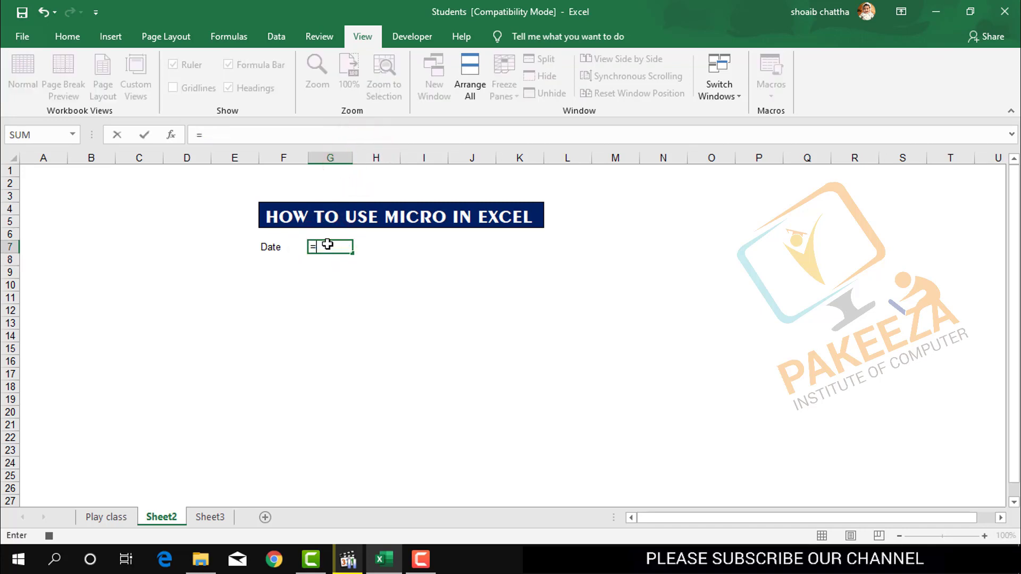
type("tod")
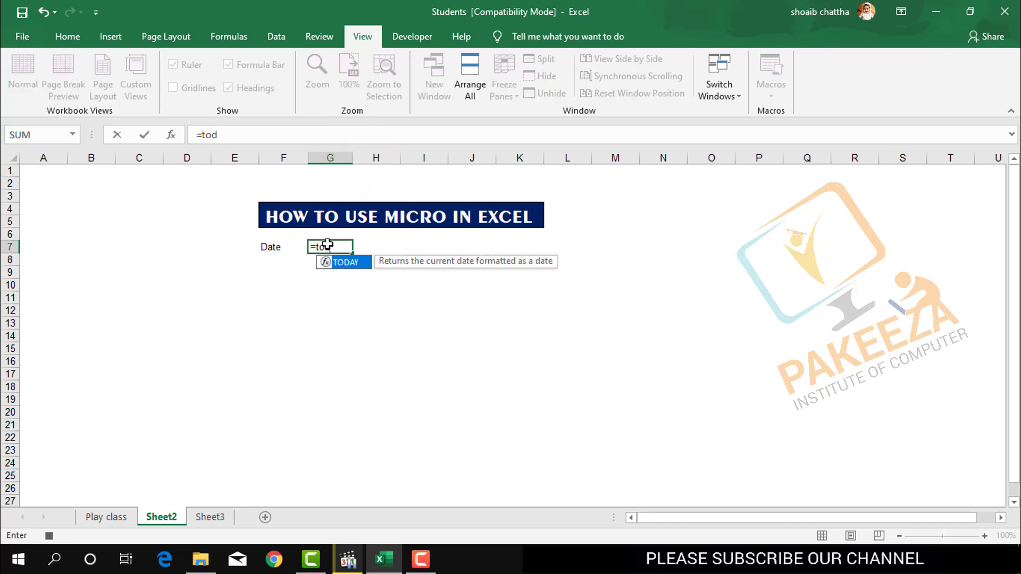
type("ay")
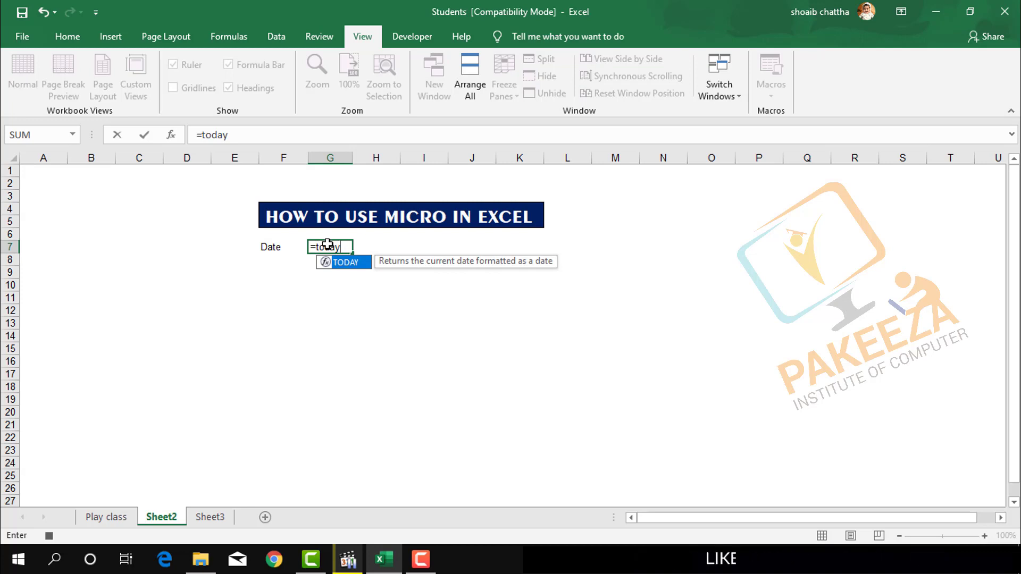
type("()")
key("Return")
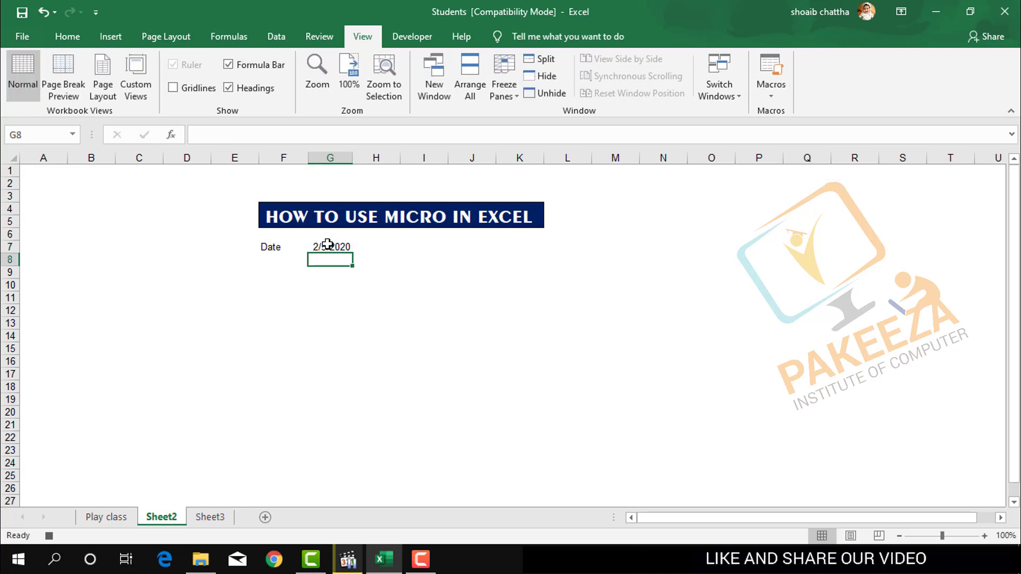
Apply all borders to the Date label in F7 and the date cell G7.
left_click_drag(318, 292, 276, 246)
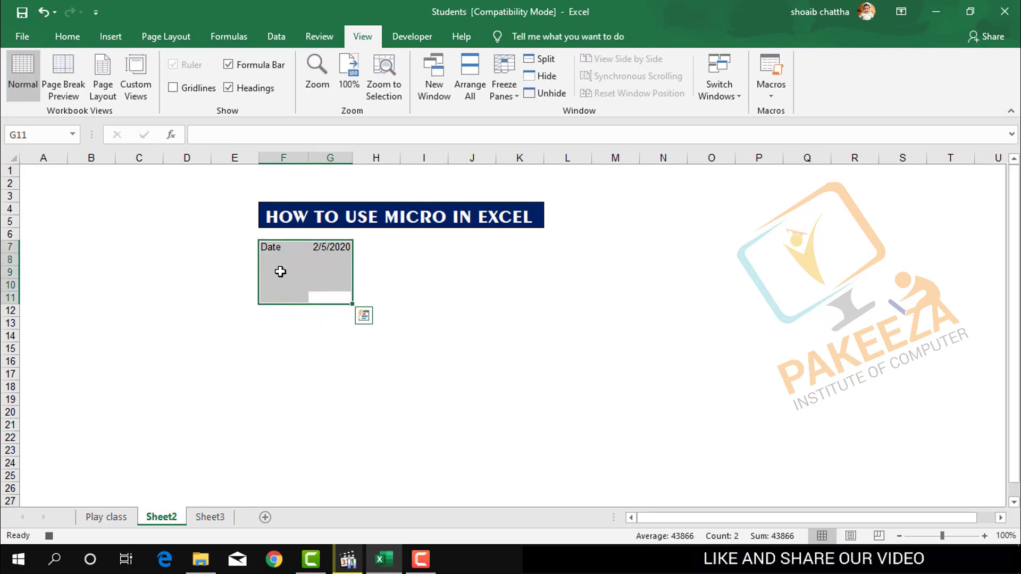
left_click(221, 314)
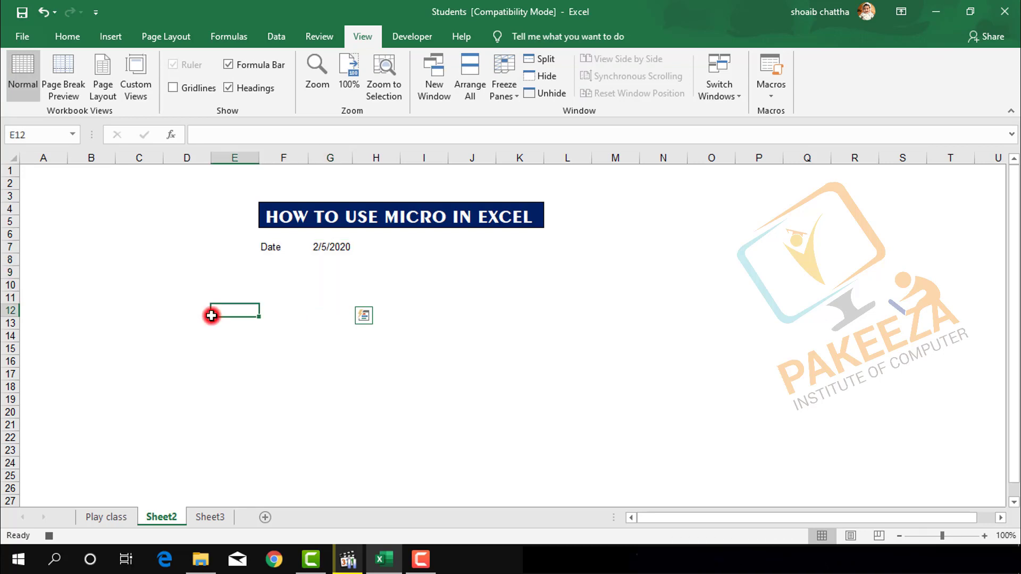
left_click(276, 249)
left_click(276, 249)
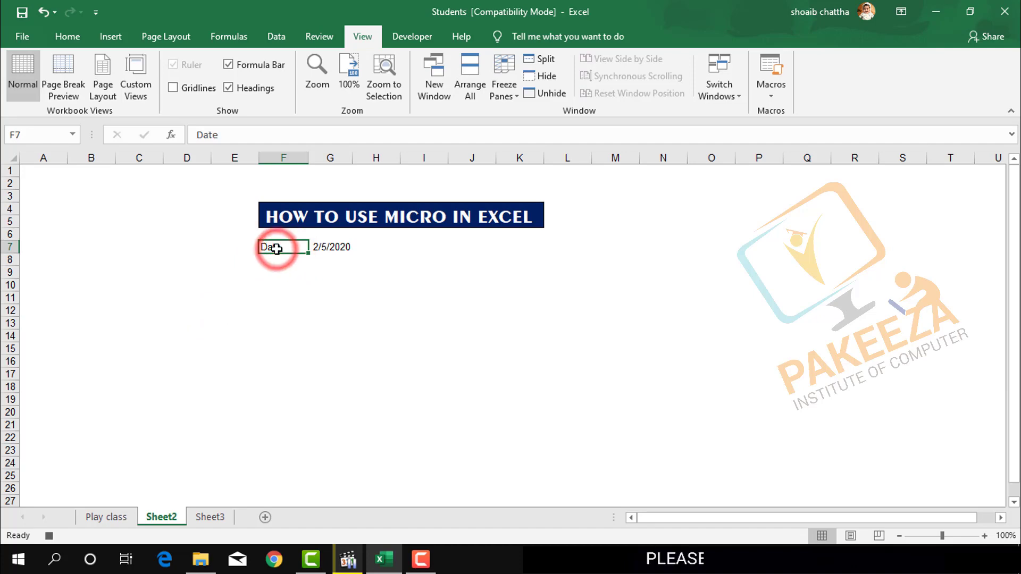
left_click(80, 36)
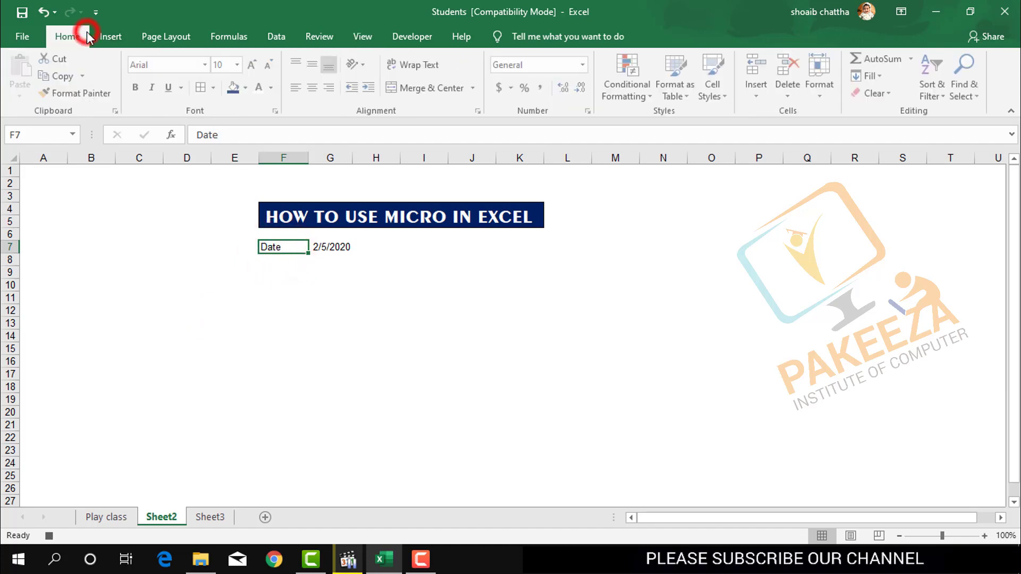
left_click(202, 89)
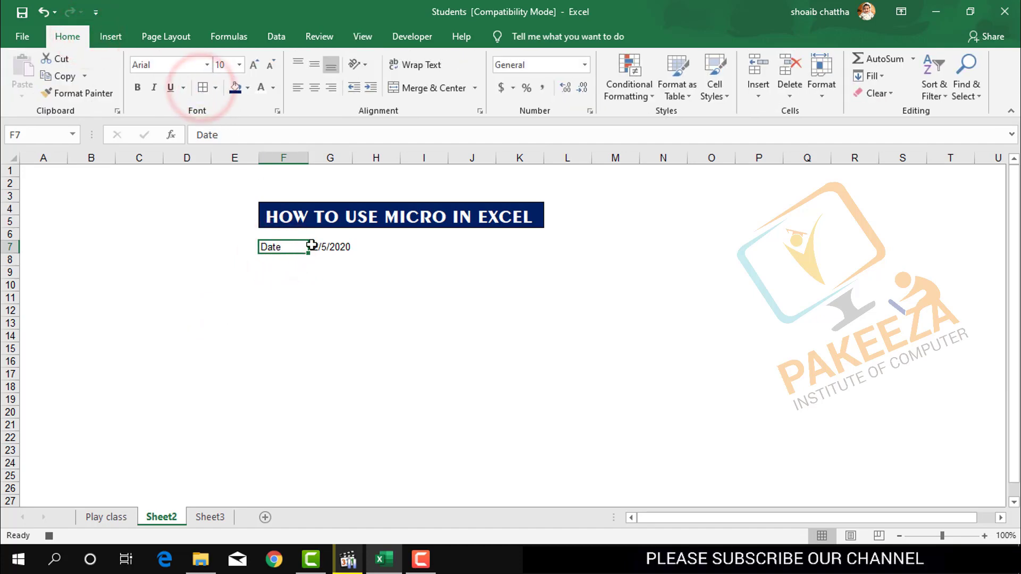
left_click(333, 256)
left_click(330, 247)
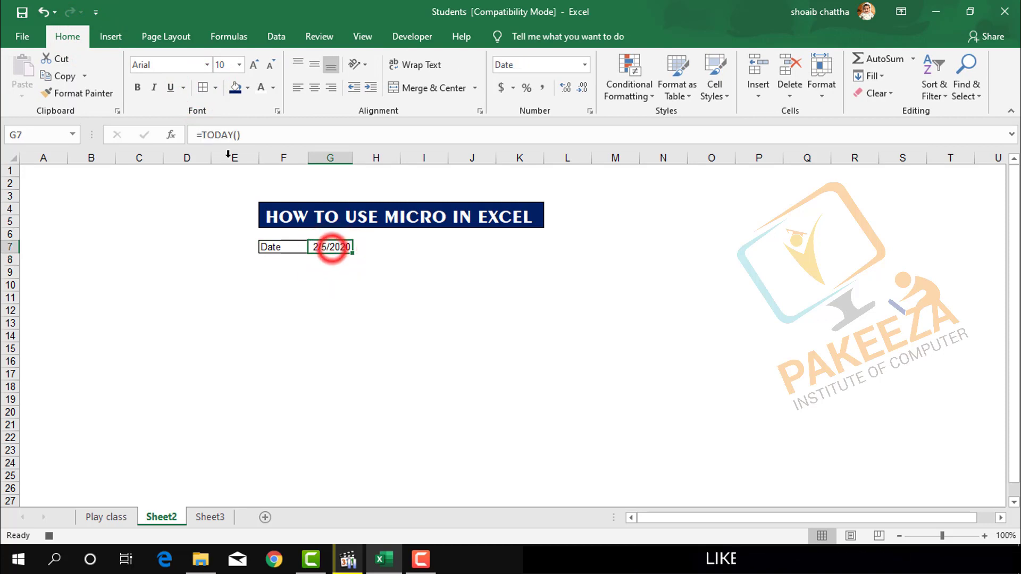
left_click(200, 89)
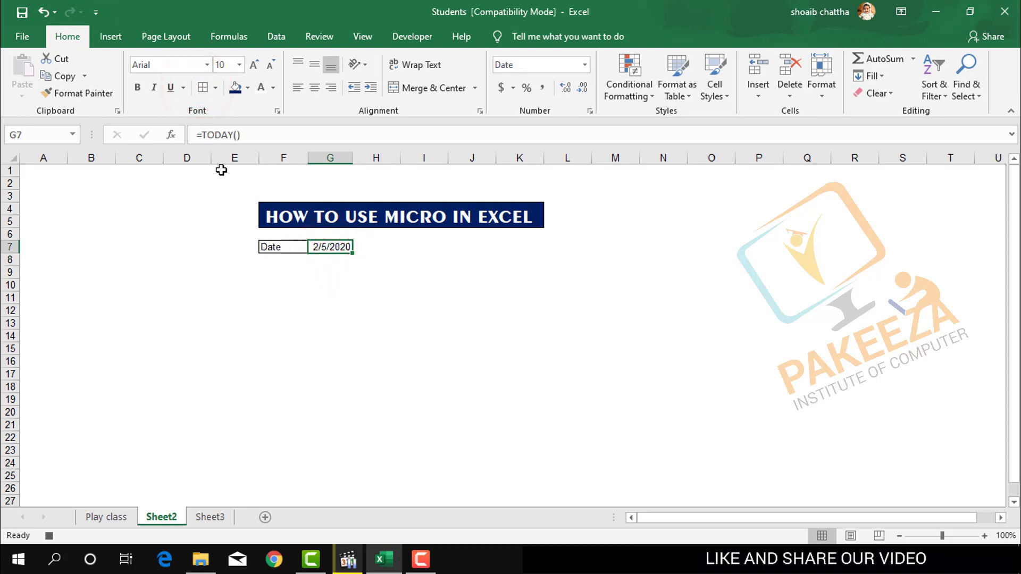
Fill the cells F7:G7 with the standard yellow color.
key("shift+Left")
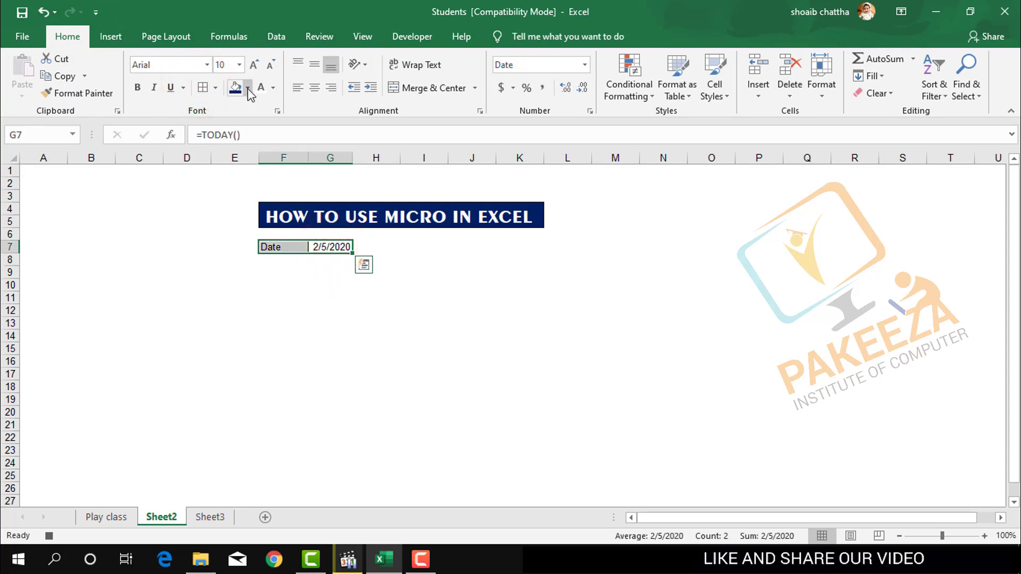
left_click(248, 89)
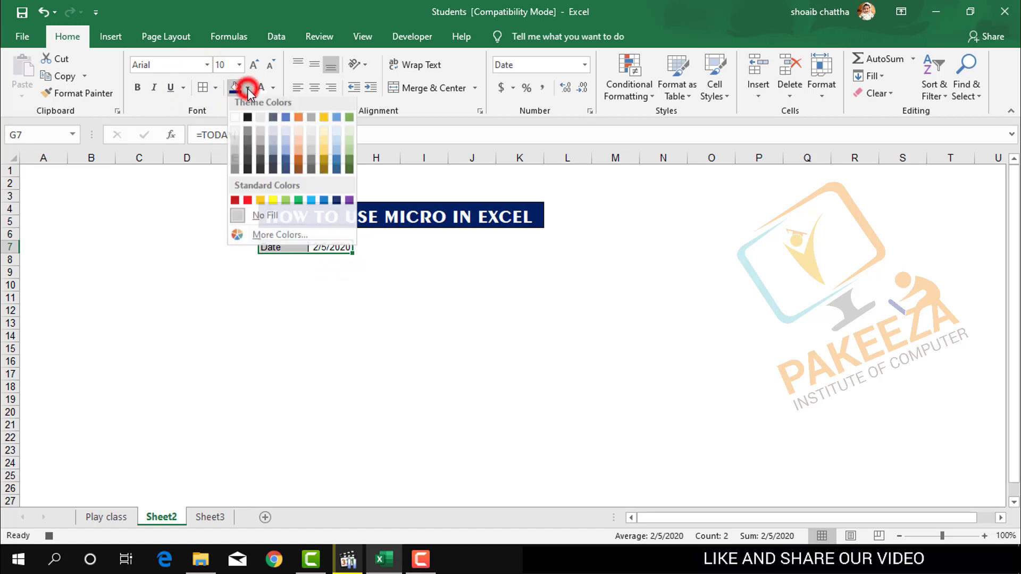
left_click(273, 206)
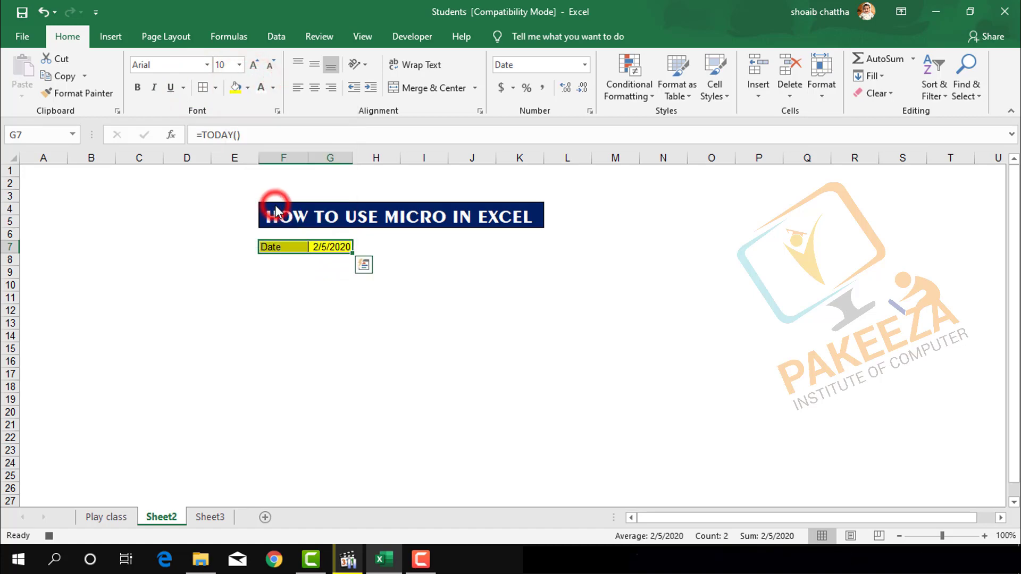
left_click(302, 302)
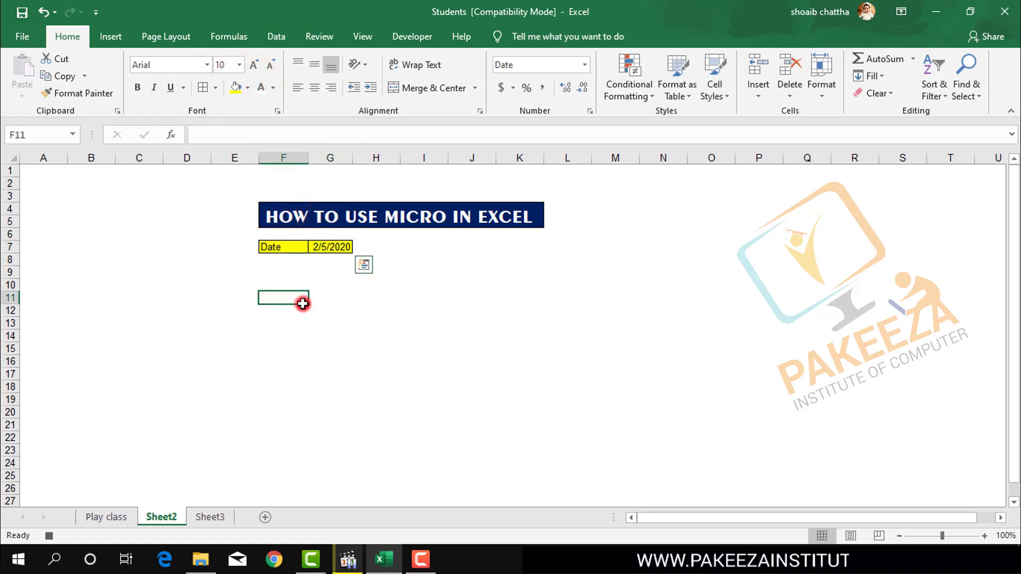
Build an empty table grid by applying all borders to the range F9:J19.
left_click(265, 276)
key("shift+Right")
key("shift+Right")
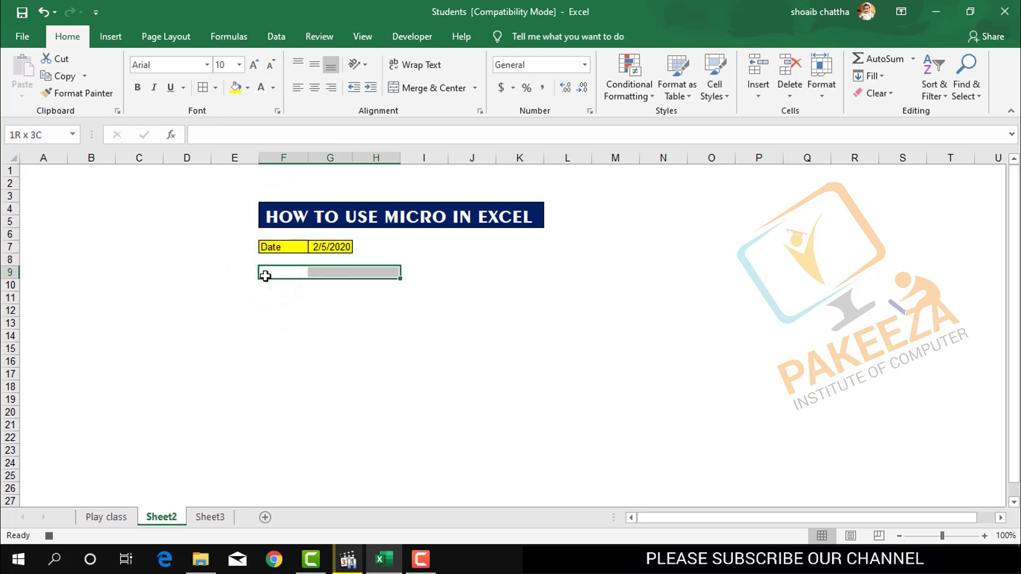
key("shift+Right")
key("shift+Right")
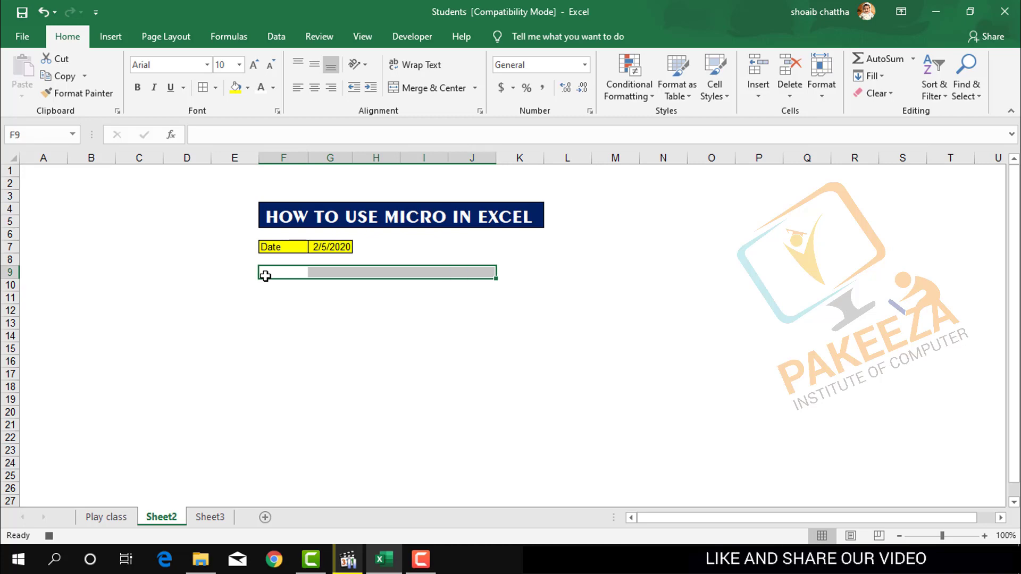
key("shift+Down")
key("shift+Down")
key("shift+Down")
key("shift+Down")
key("shift+Down")
key("shift+Down")
key("shift+Down")
key("shift+Down")
key("shift+Down")
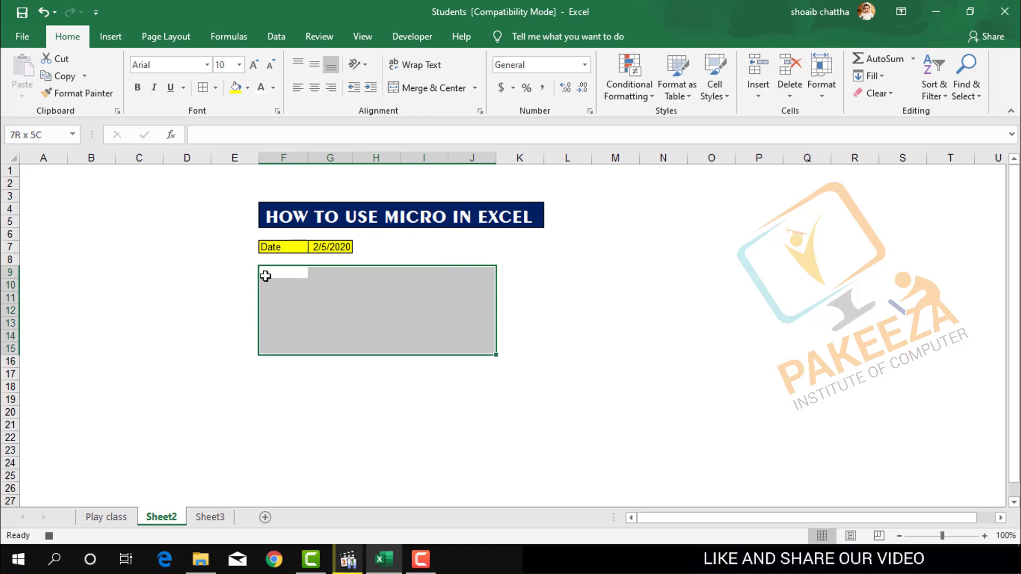
key("shift+Down")
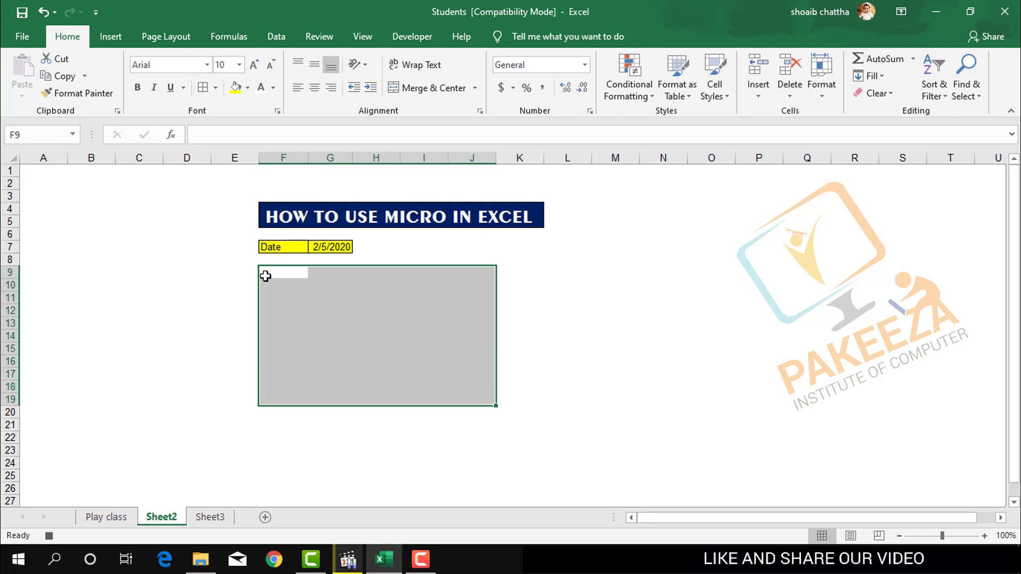
left_click(201, 89)
left_click(226, 270)
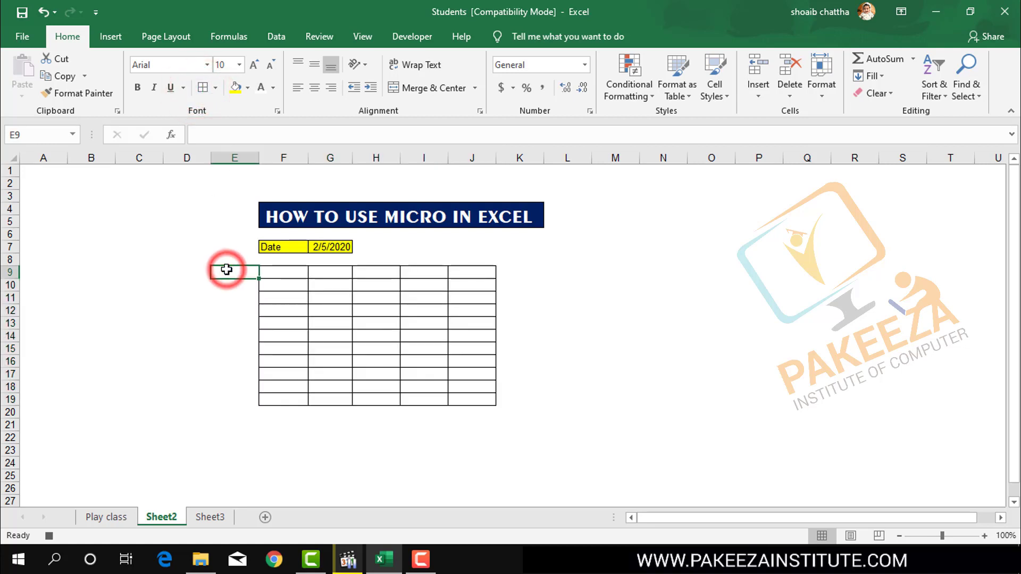
Set the font size of the range F7:J20, covering the date row and the table grid, to 14.
left_click(265, 273)
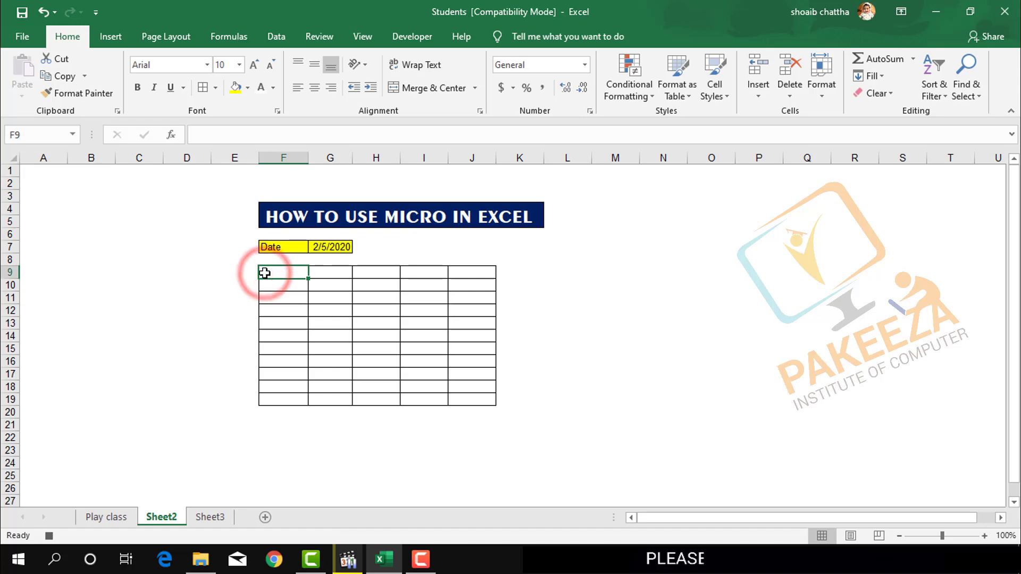
left_click(268, 250)
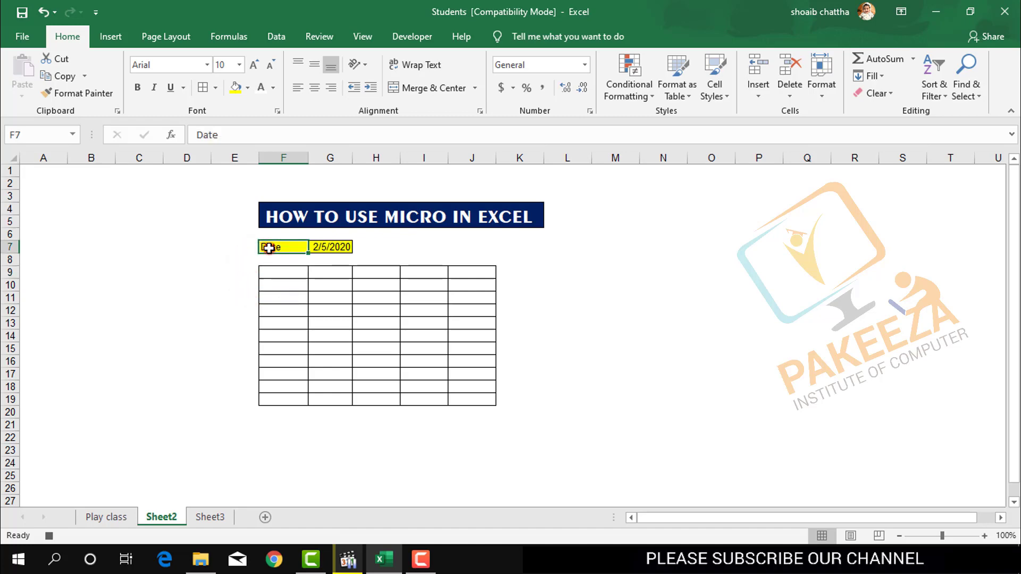
key("shift+Right")
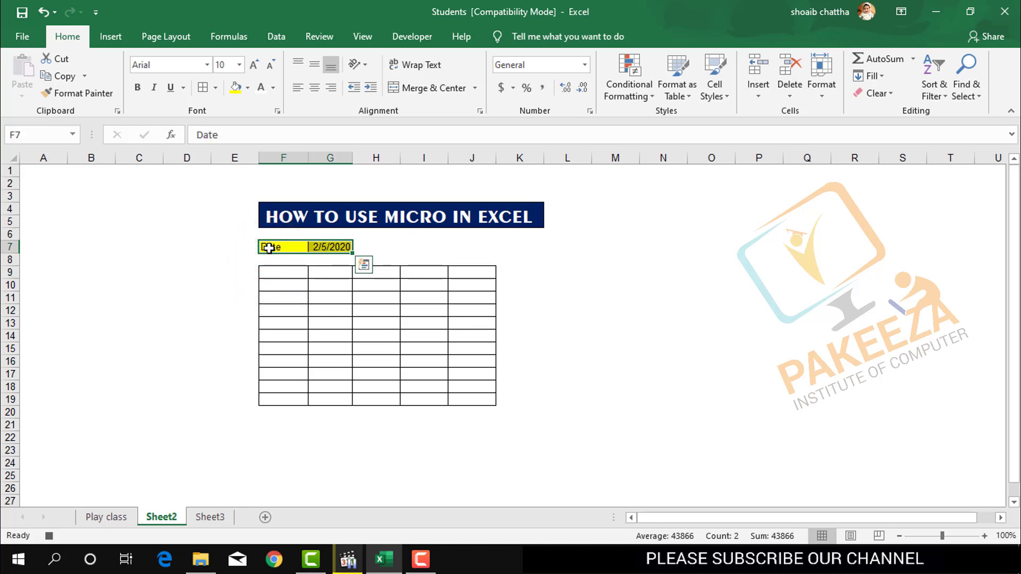
key("shift+Down")
key("shift+Down")
key("shift+Right")
key("shift+Right")
key("shift+Right")
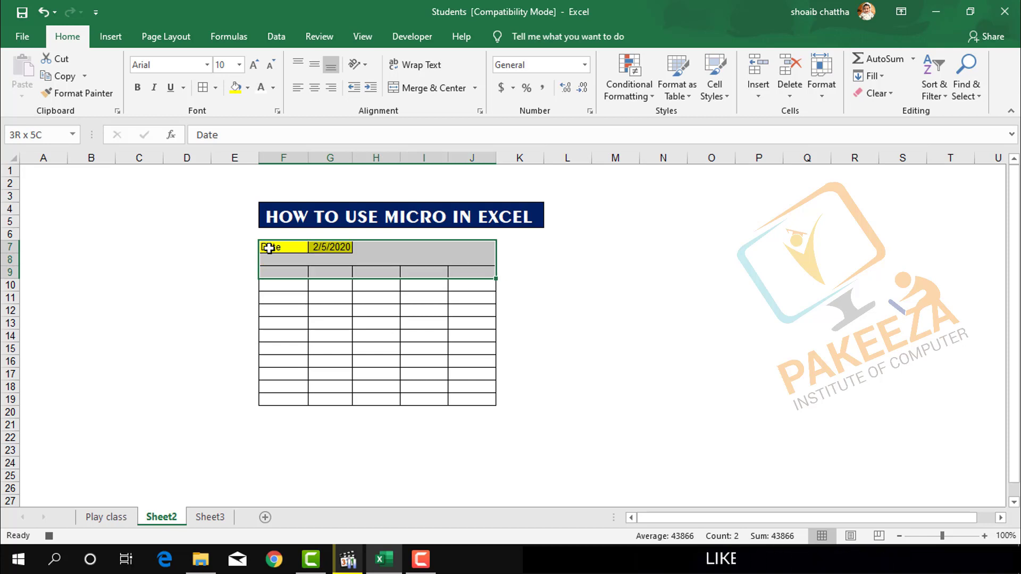
key("shift+Down")
key("shift+Down")
key("shift+Down")
key("shift+Down")
key("shift+Down")
key("shift+Down")
key("shift+Down")
key("shift+Down")
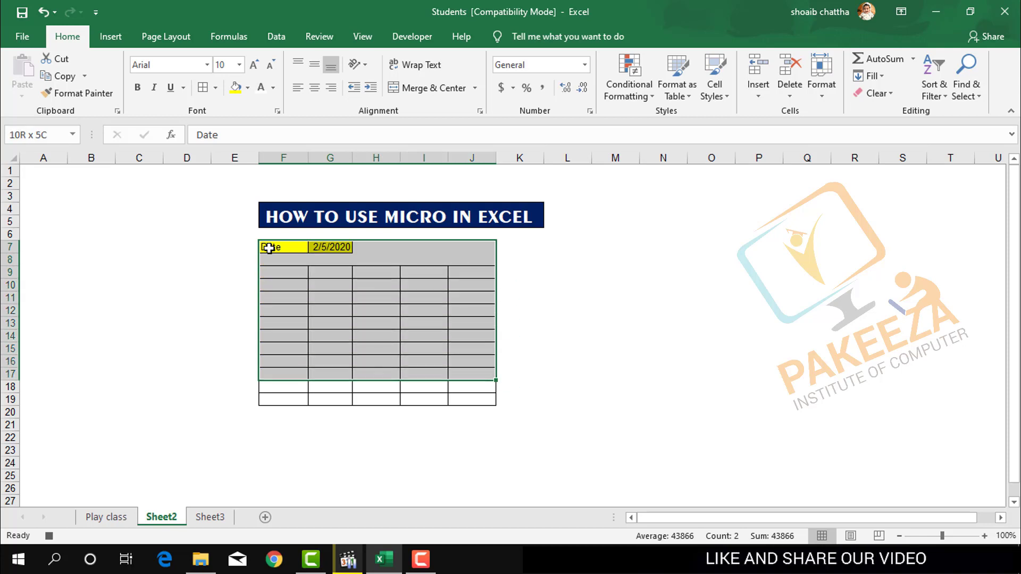
key("shift+Down")
key("shift+Down")
key("shift+Down")
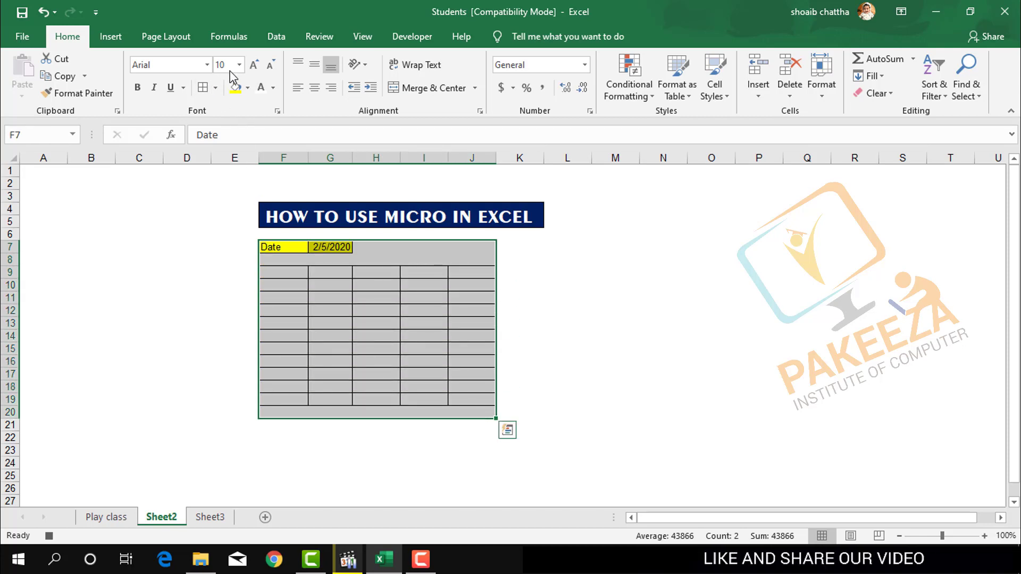
left_click(240, 65)
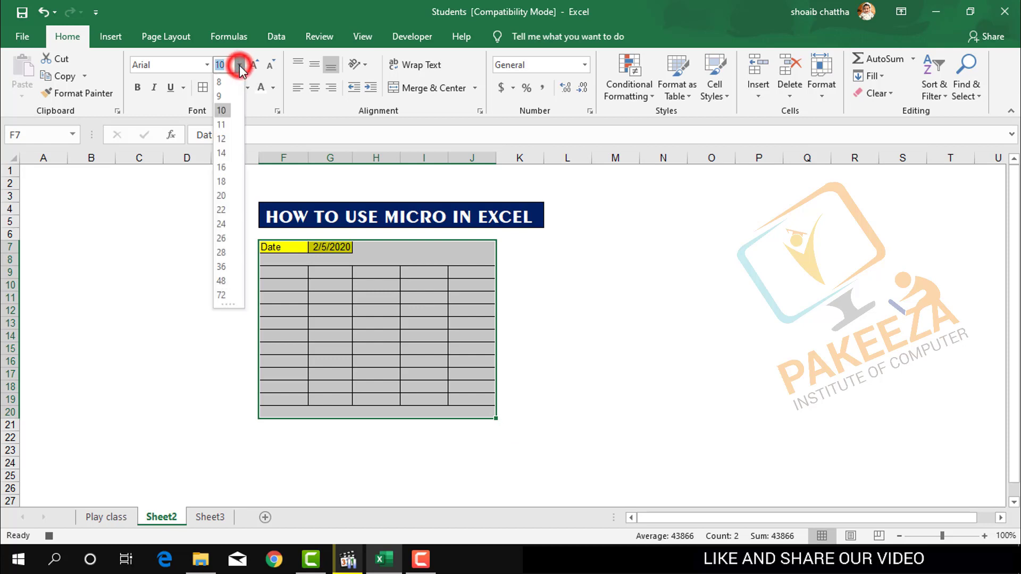
left_click(222, 153)
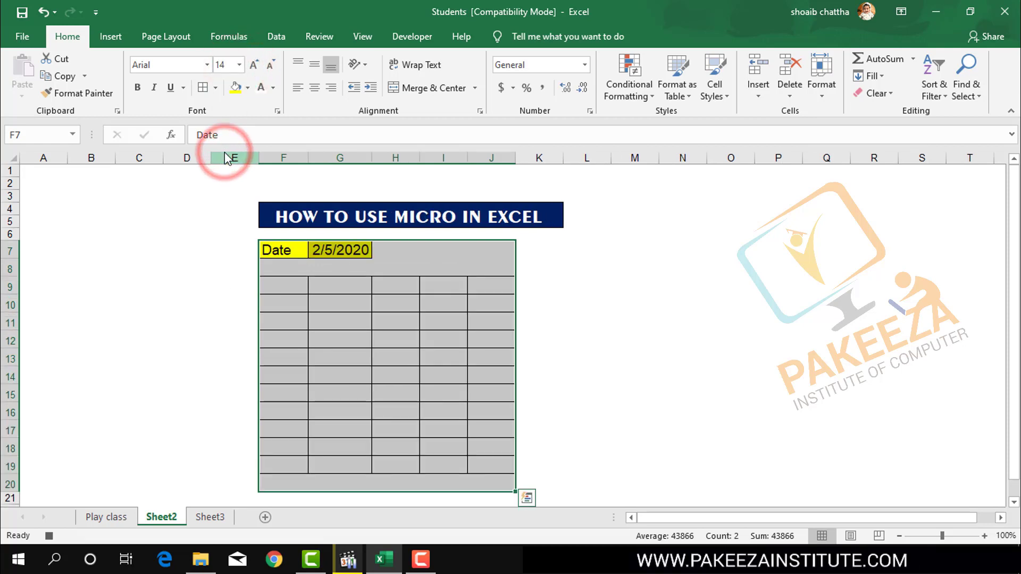
left_click(606, 298)
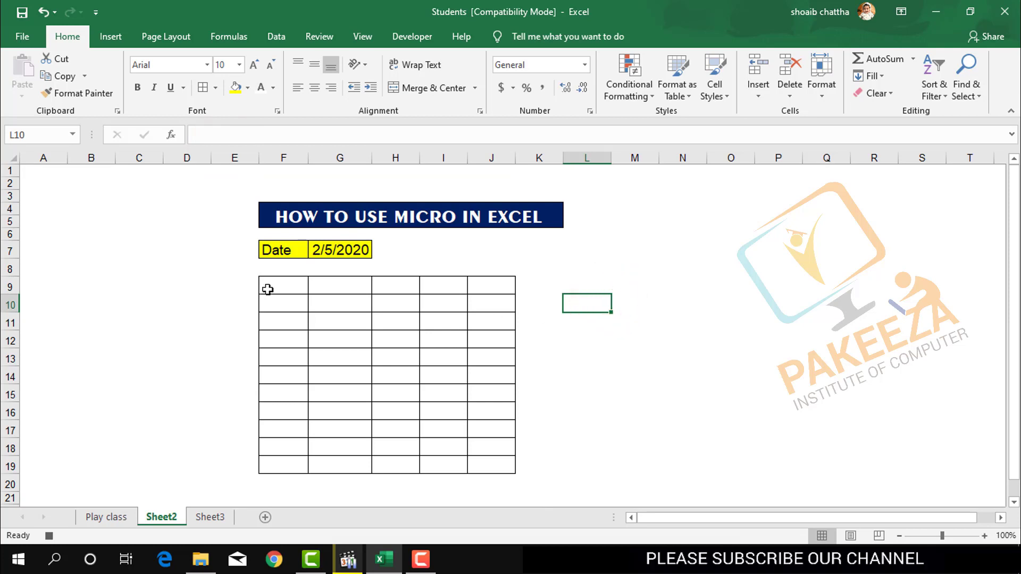
Enter the header Sr in cell F9 of the table.
left_click(269, 288)
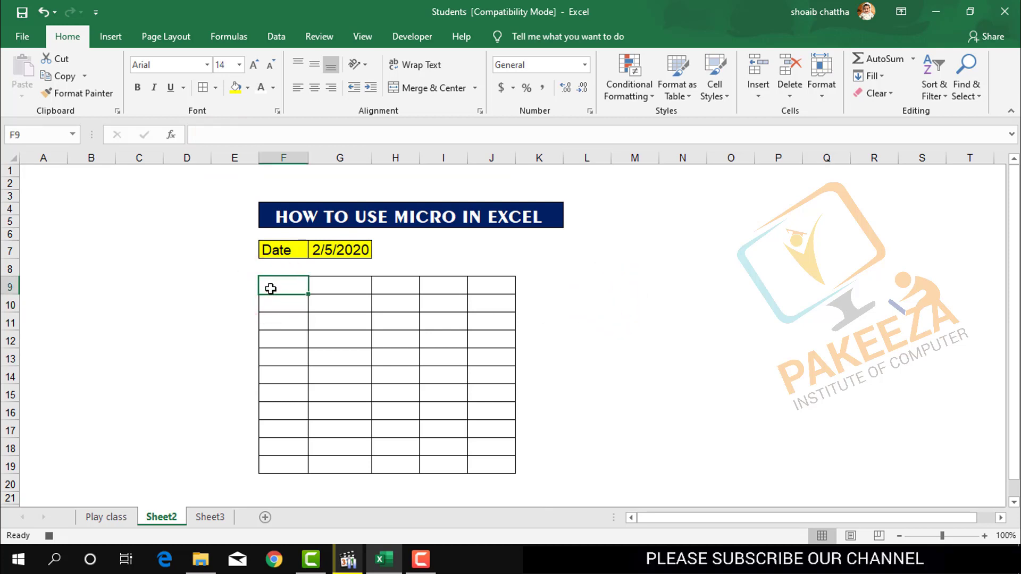
type("Sr")
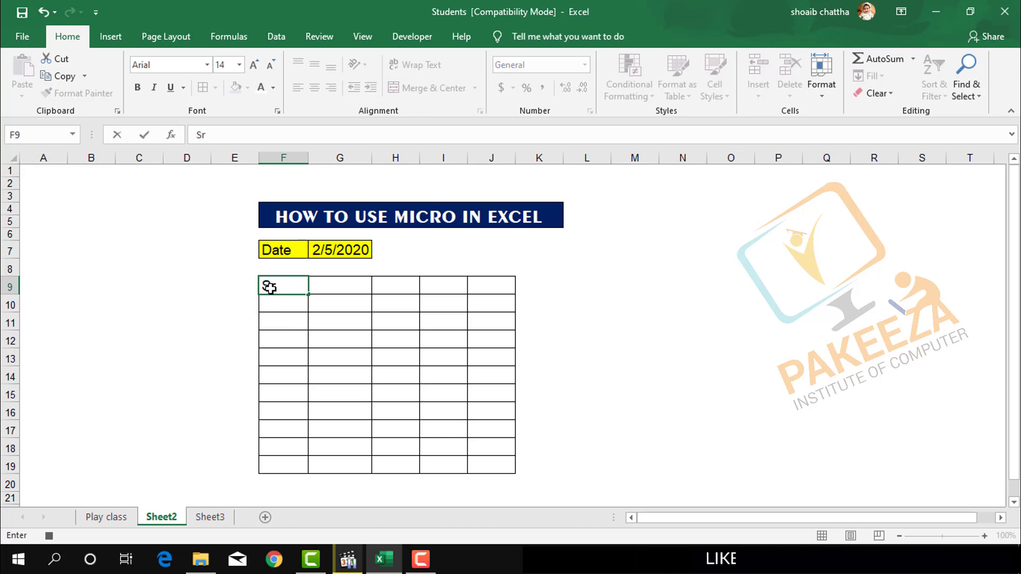
key("Tab")
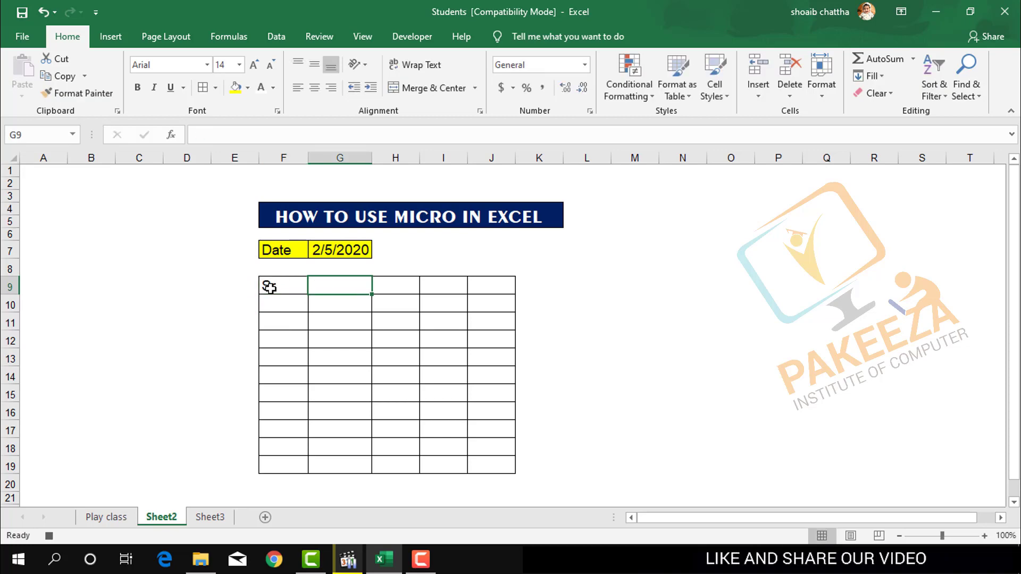
Enter the header Item Name in cell G9 and autofit column G.
type("Ute")
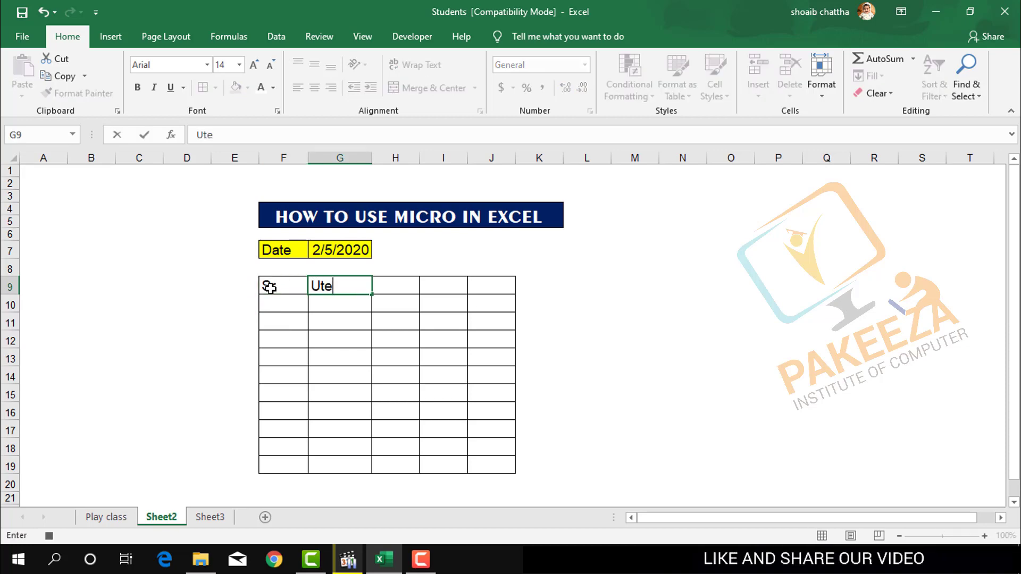
type("m")
key("BackSpace")
key("BackSpace")
key("BackSpace")
key("BackSpace")
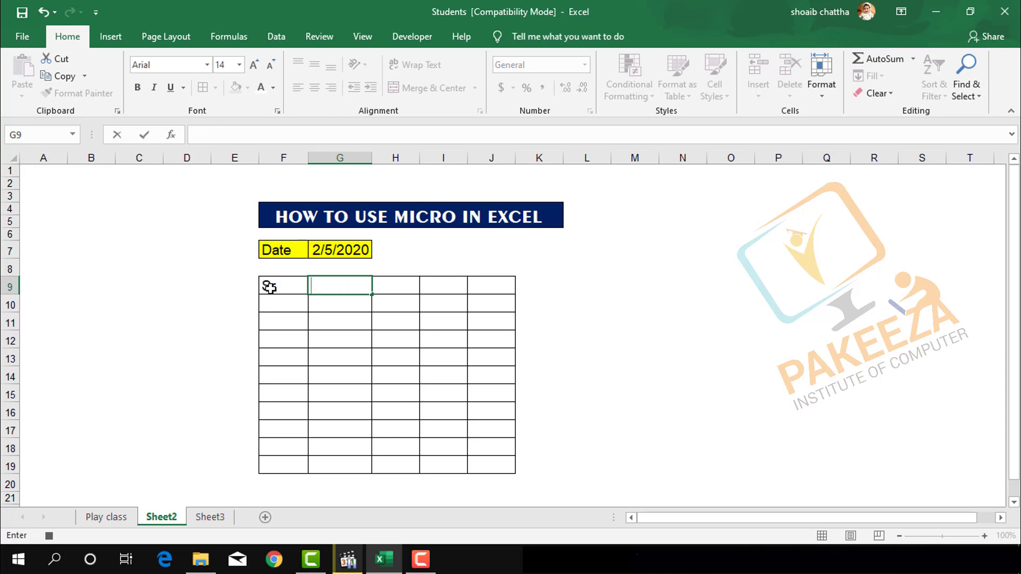
key("BackSpace")
type("I")
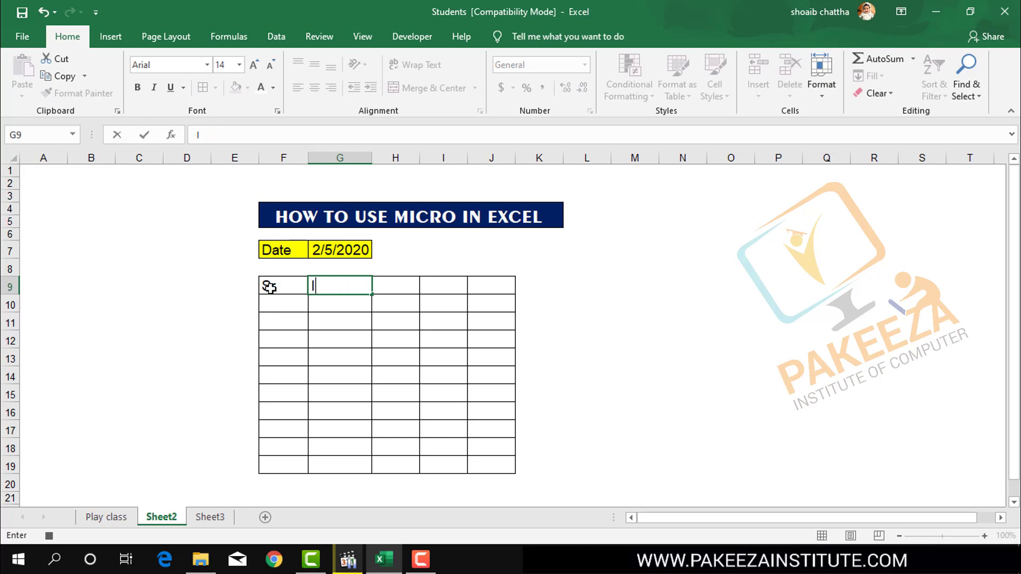
type("tem Name")
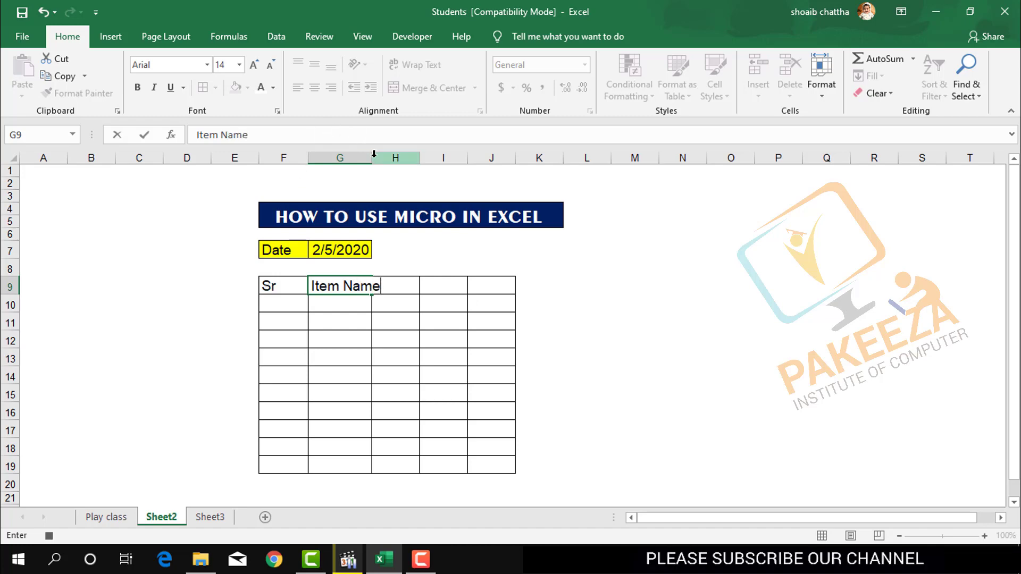
left_click(396, 334)
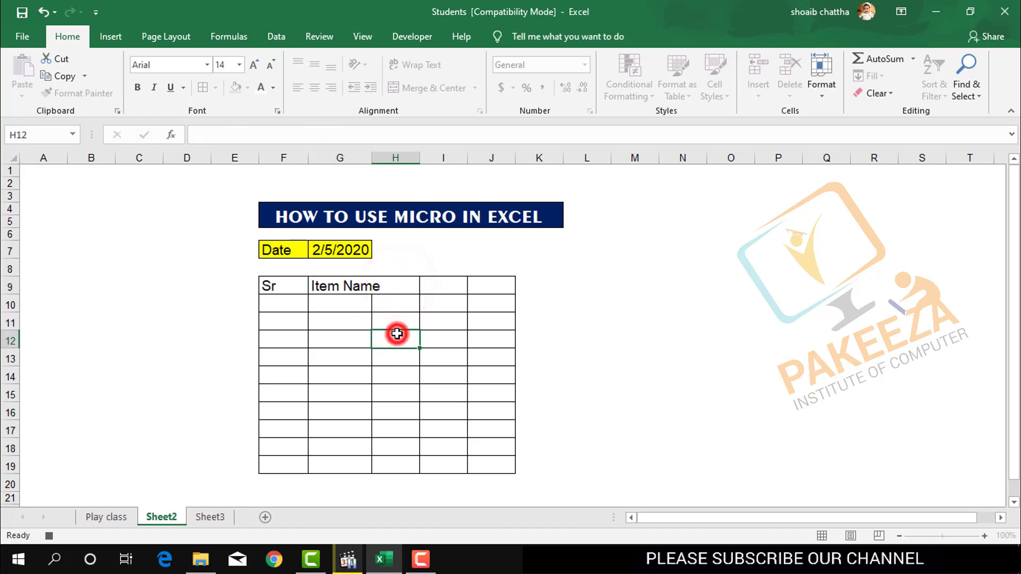
double_click(370, 154)
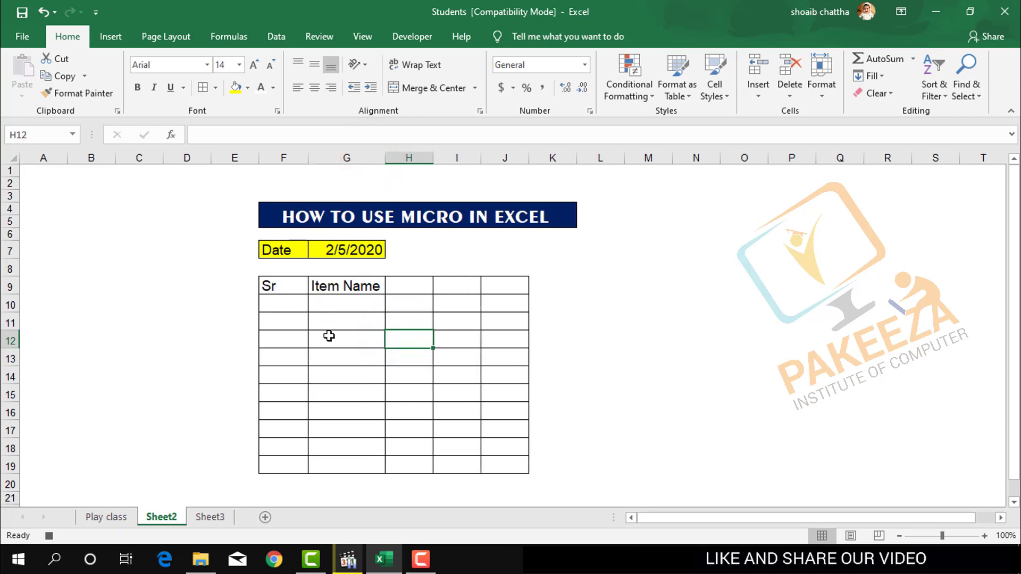
Enter the headers Qty in H9 and Price in I9.
left_click(398, 289)
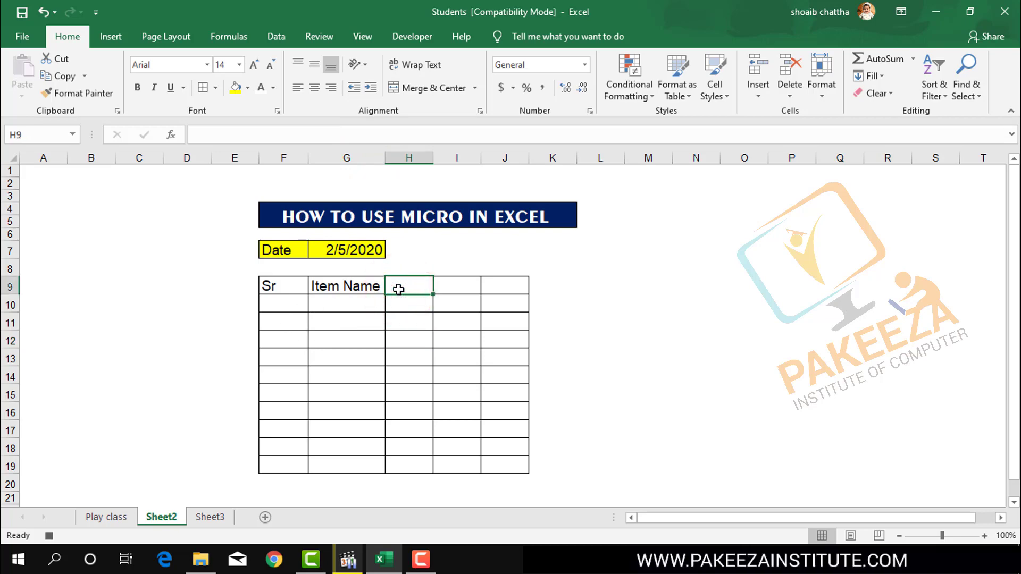
type("Qty")
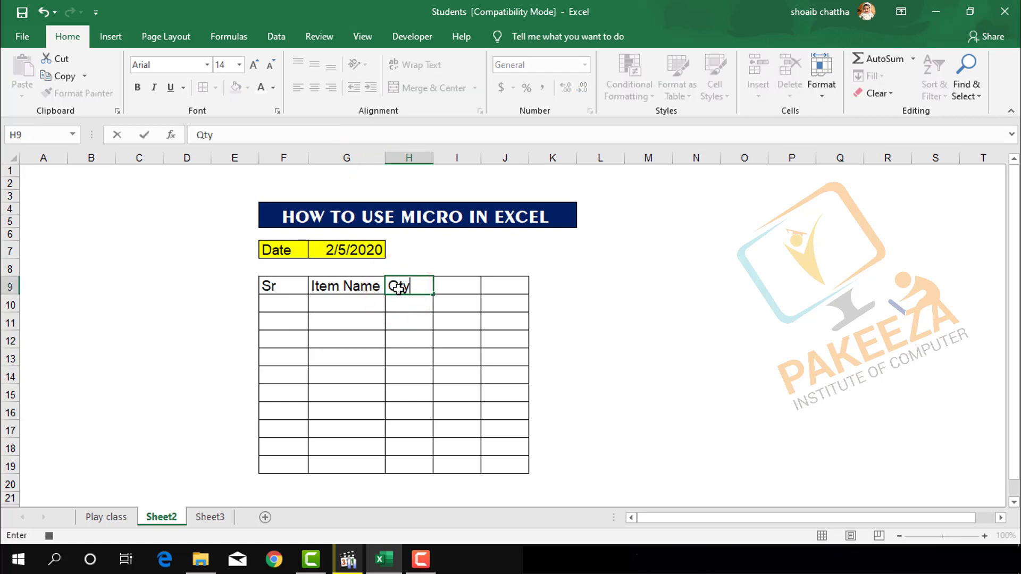
left_click(460, 282)
type("Price")
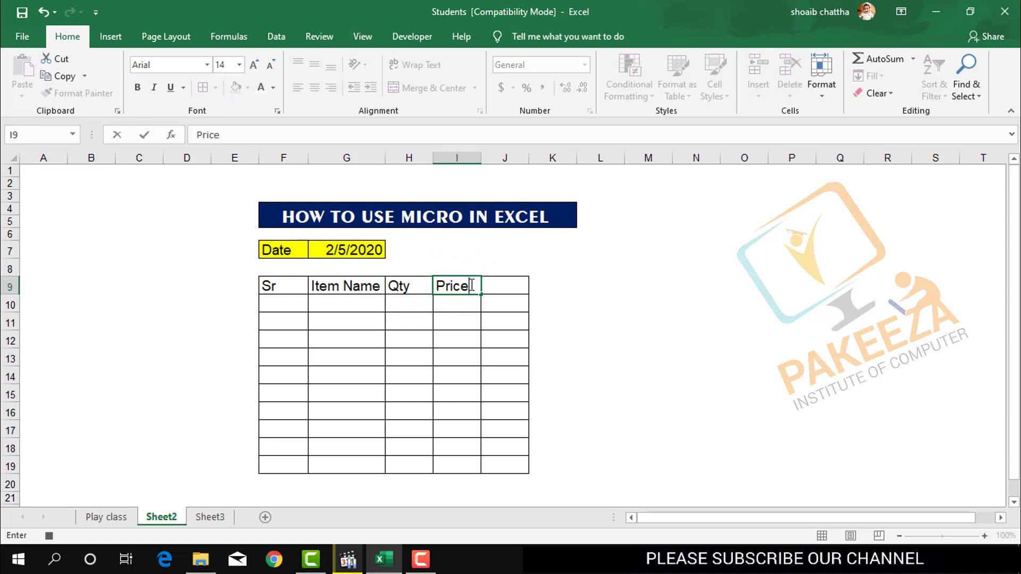
Enter the header Total Amount in cell J9 and autofit column J.
left_click(507, 281)
type("T")
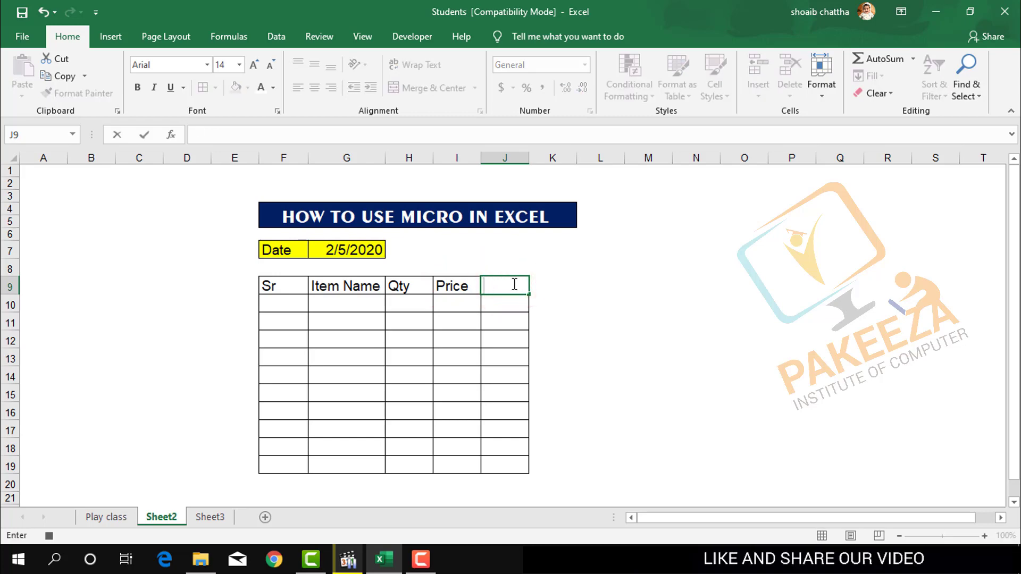
type("To")
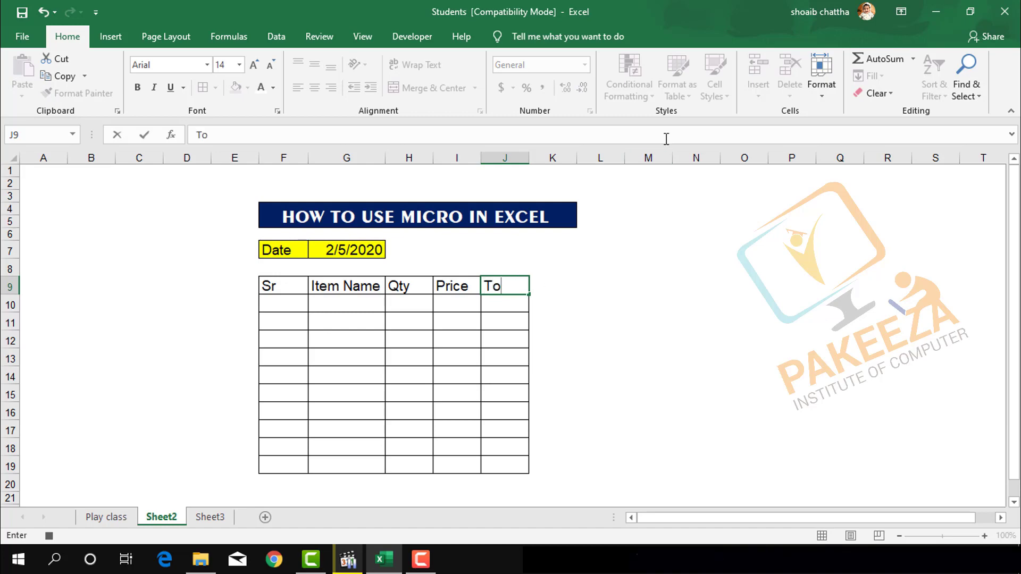
type("tal")
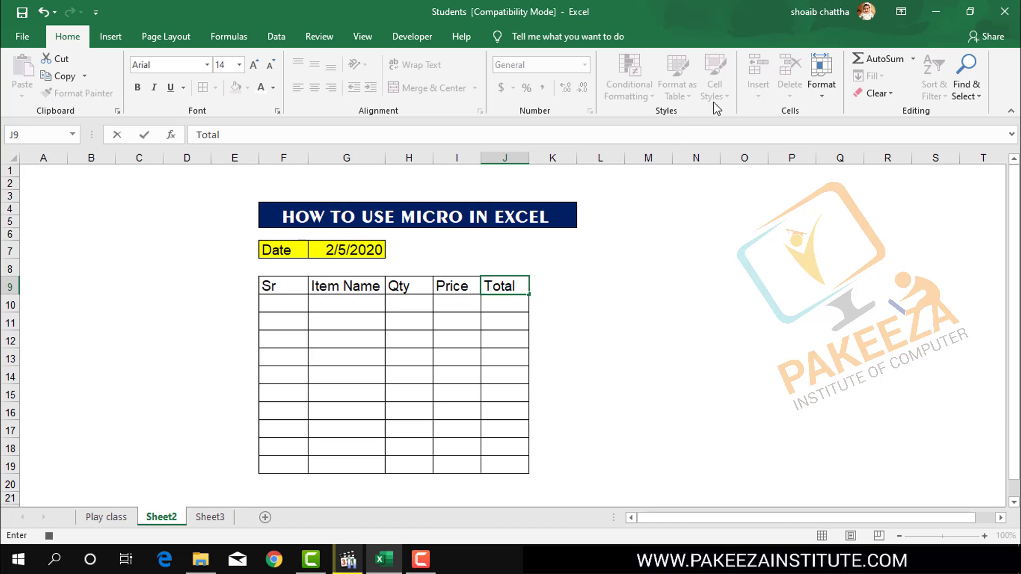
type(" Amount")
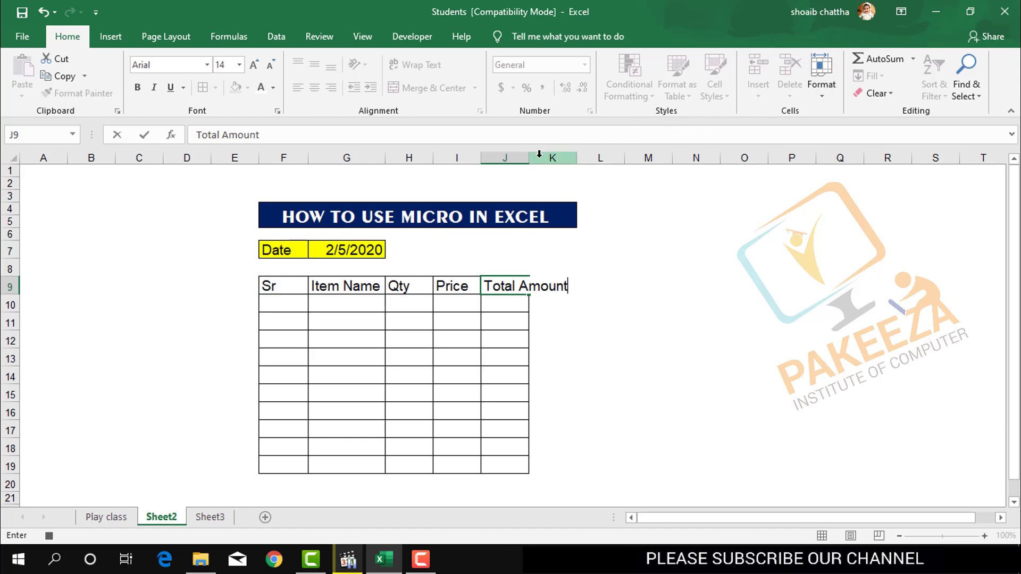
left_click_drag(533, 170, 528, 159)
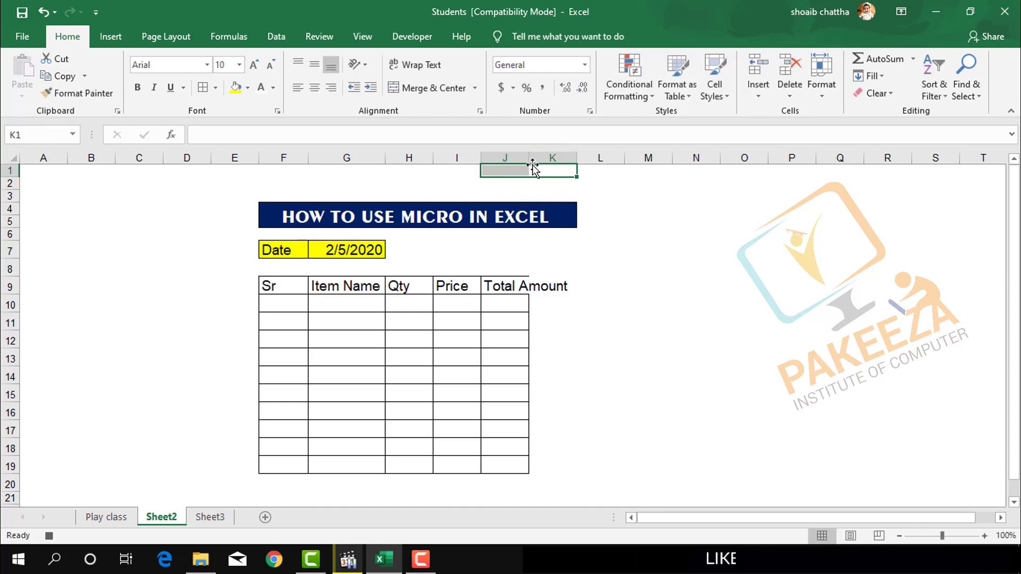
double_click(528, 159)
left_click(648, 323)
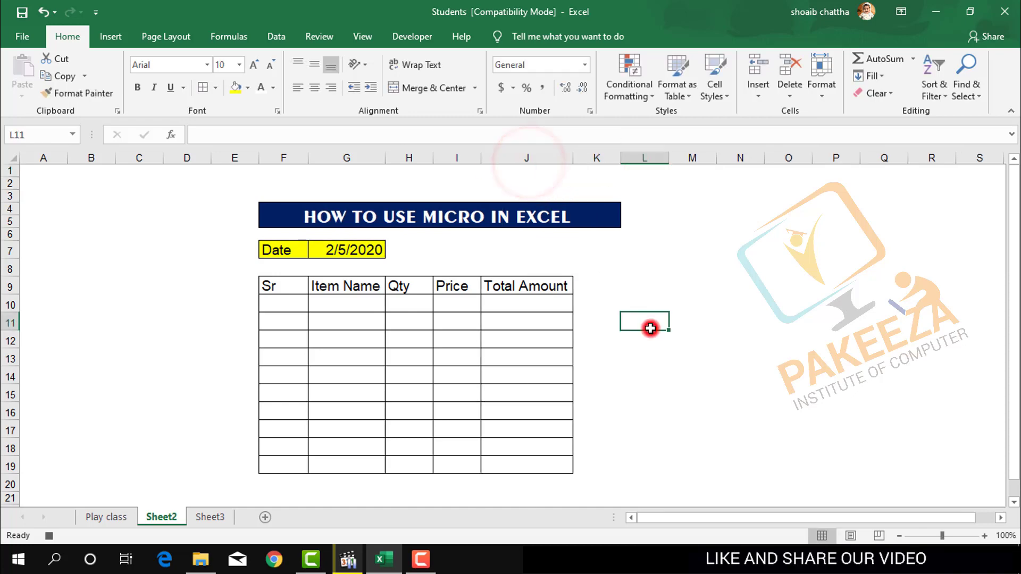
Fill the table's header row F9:J9 with yellow.
left_click_drag(279, 287, 457, 287)
key("shift+Right")
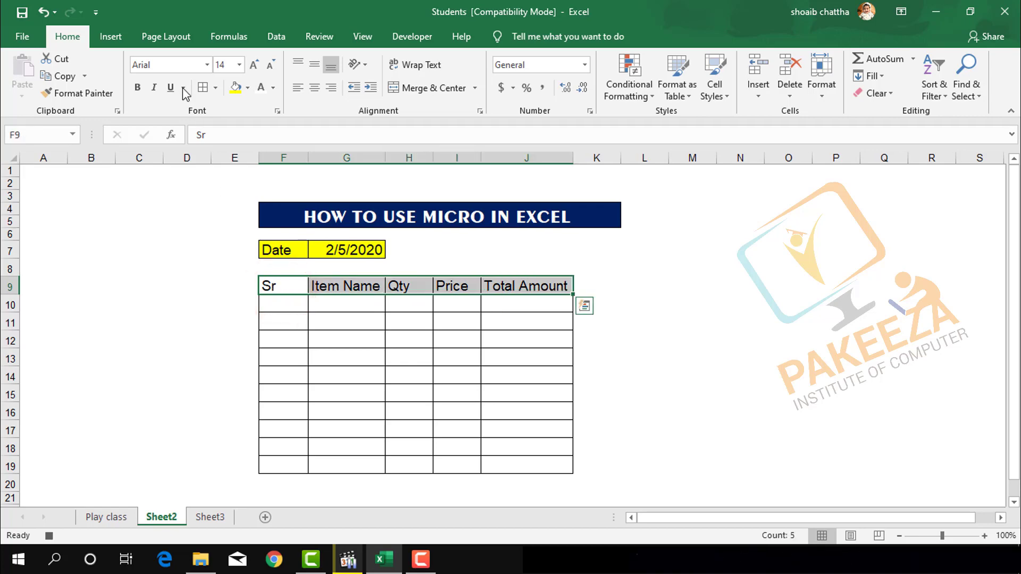
left_click(236, 87)
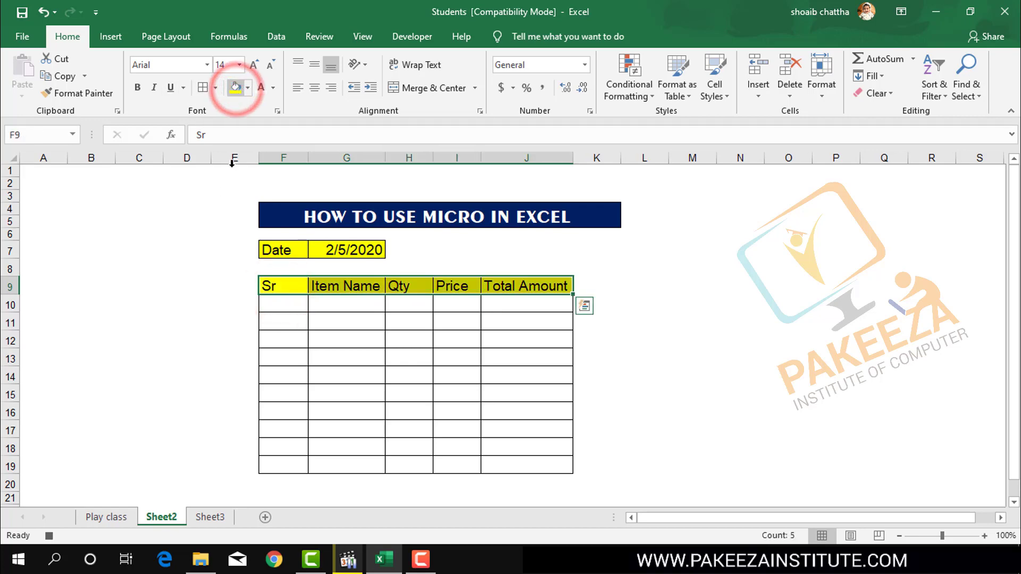
left_click(285, 346)
Number the Sr column from 1 to 10 in cells F10:F19 by entering 1 and 2 and filling the series down.
left_click(284, 300)
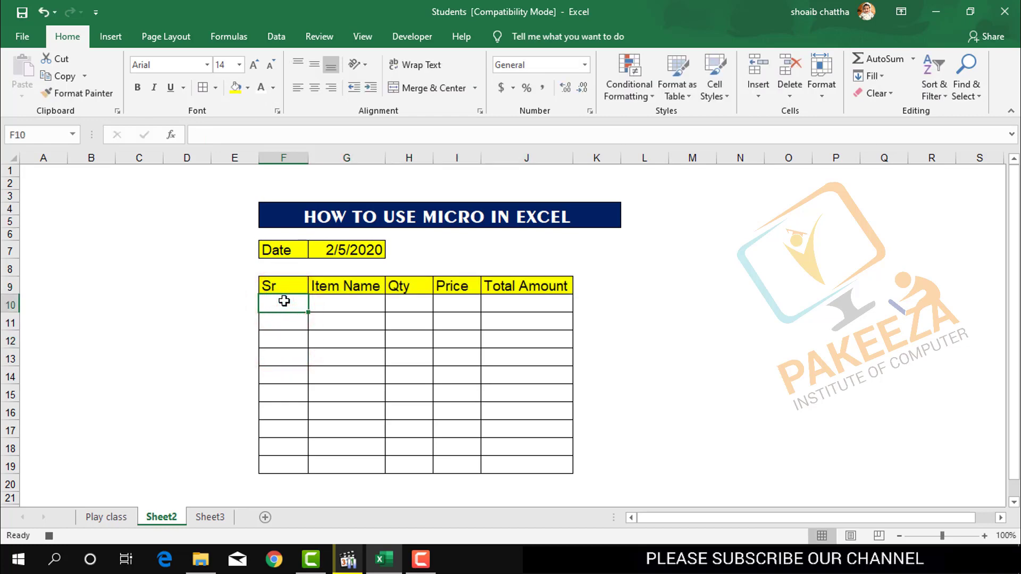
type("1")
key("Return")
type("2")
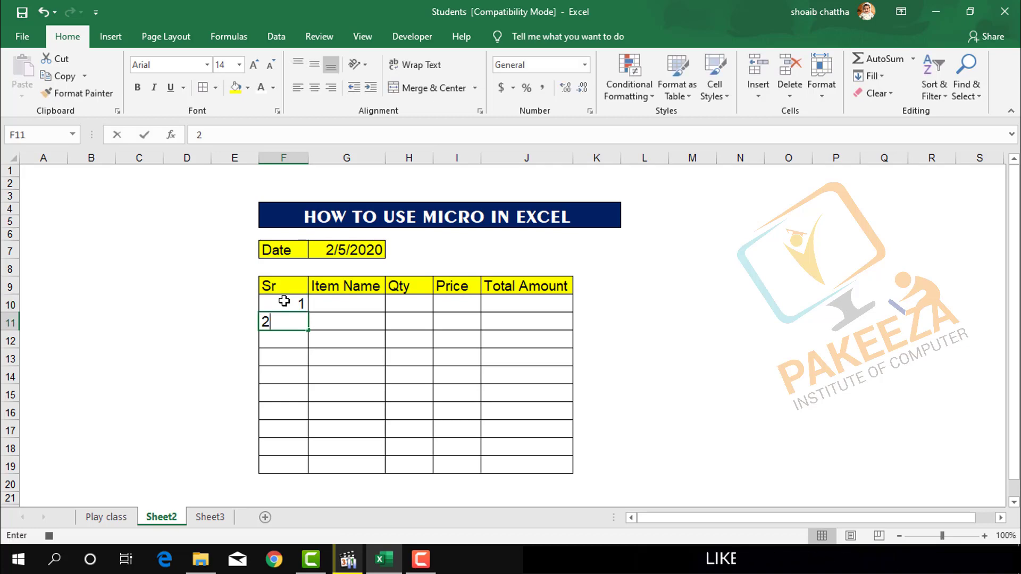
left_click(290, 305)
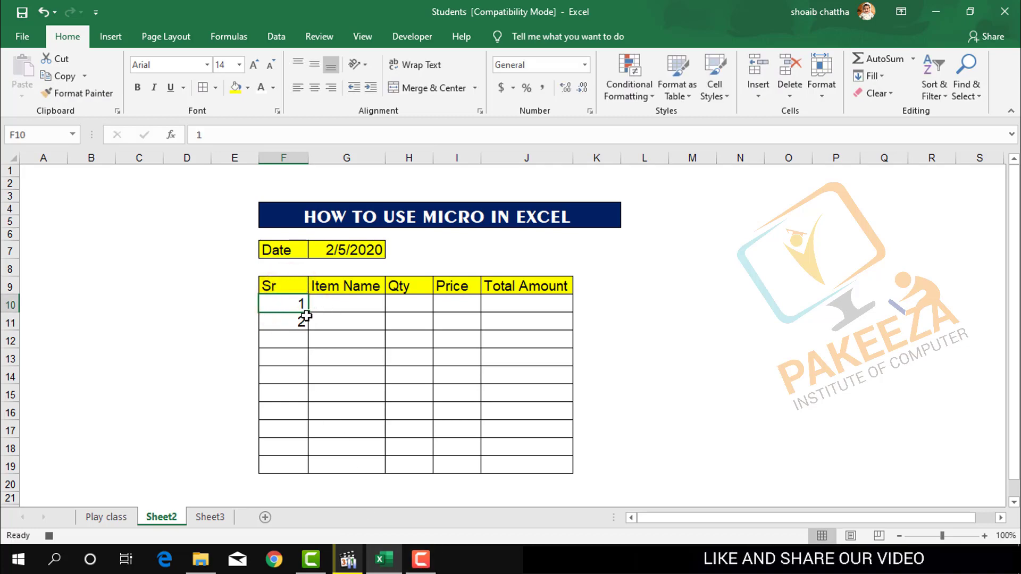
left_click(298, 338)
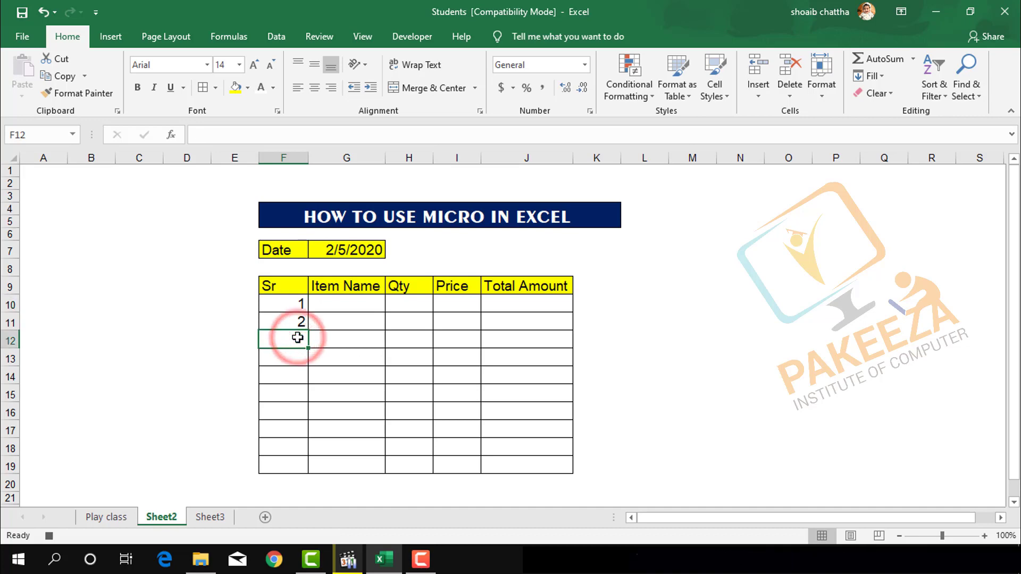
left_click(301, 305)
left_click_drag(307, 305, 310, 473)
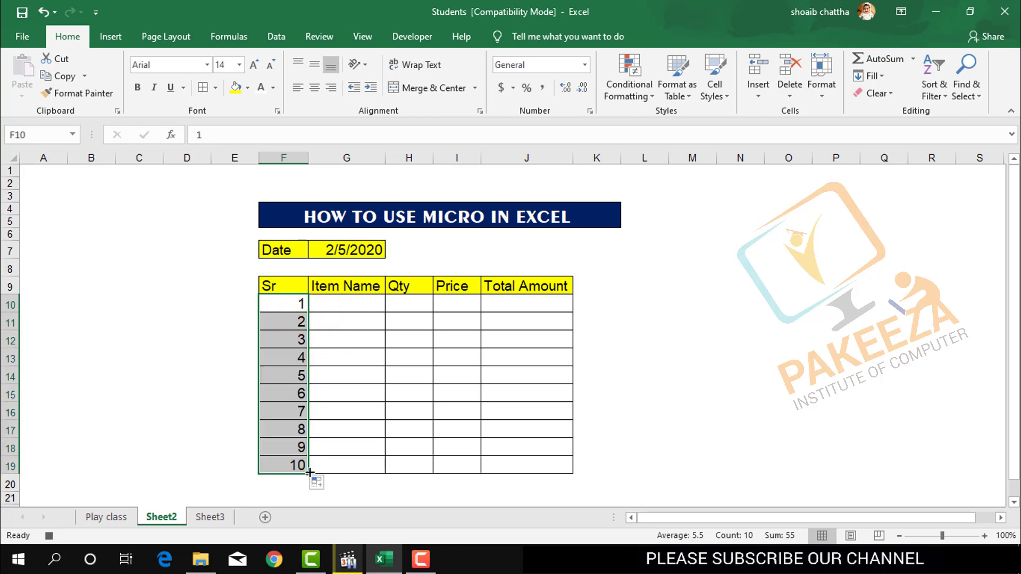
left_click(394, 483)
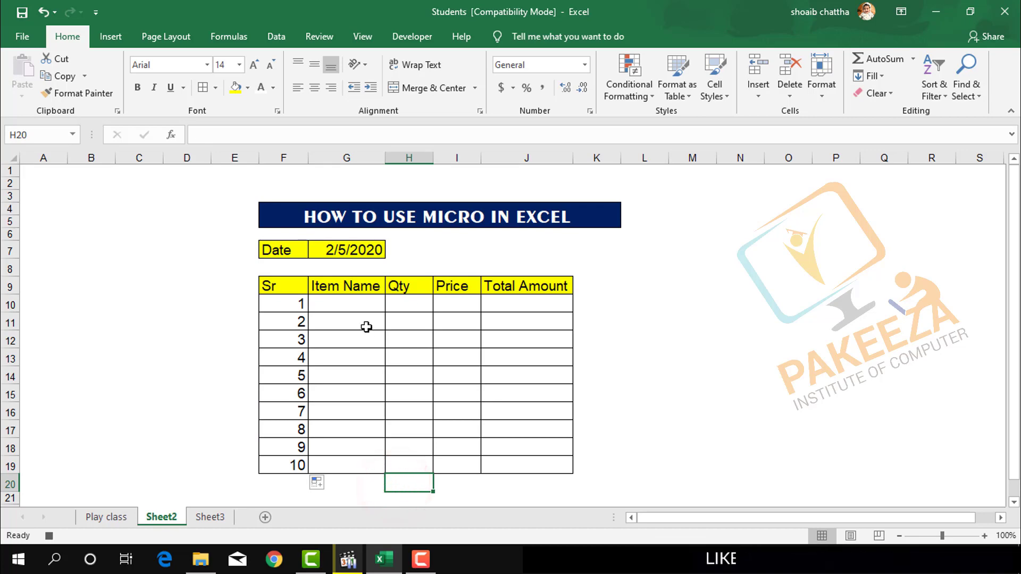
left_click(356, 309)
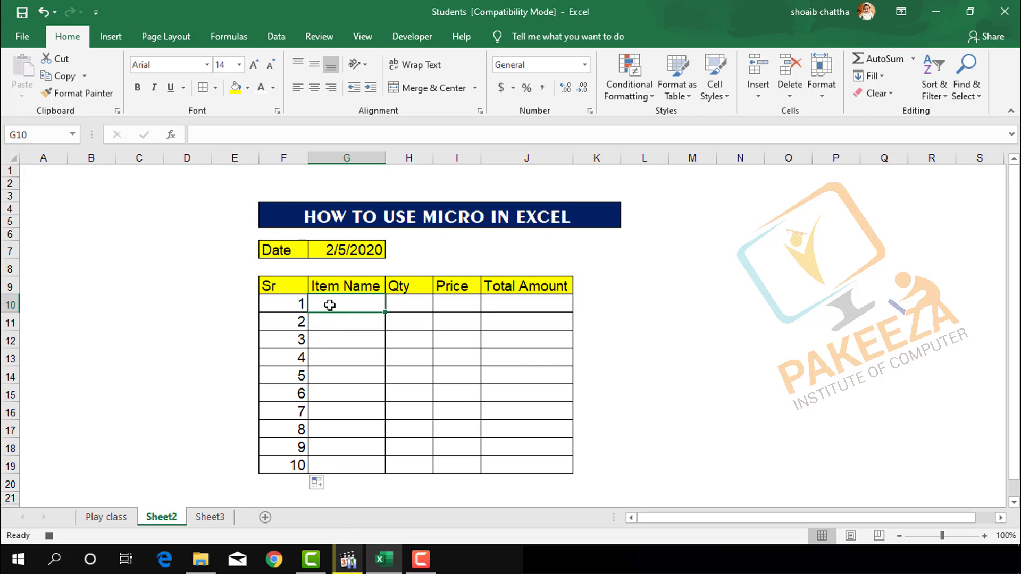
left_click(420, 557)
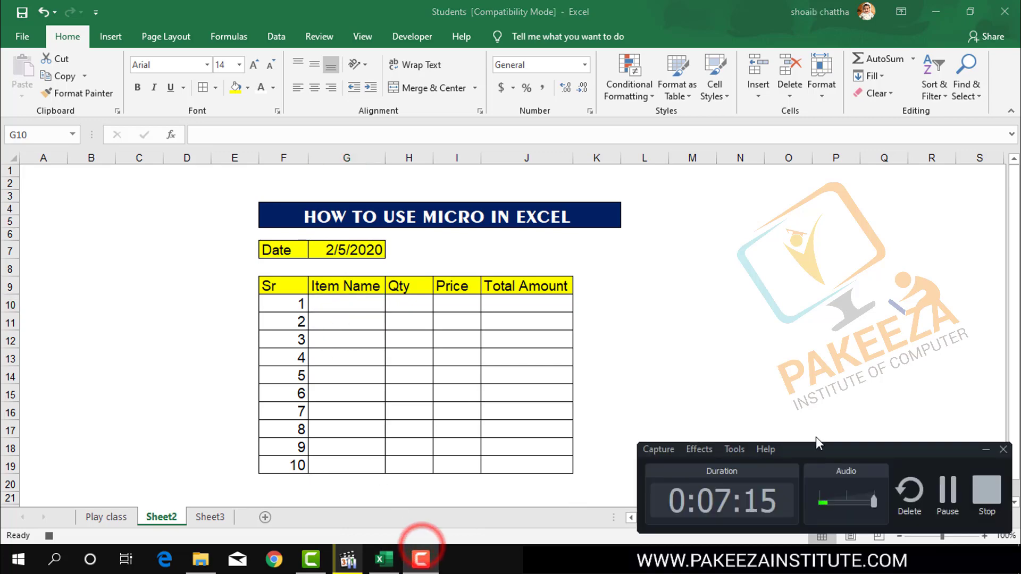
left_click(931, 485)
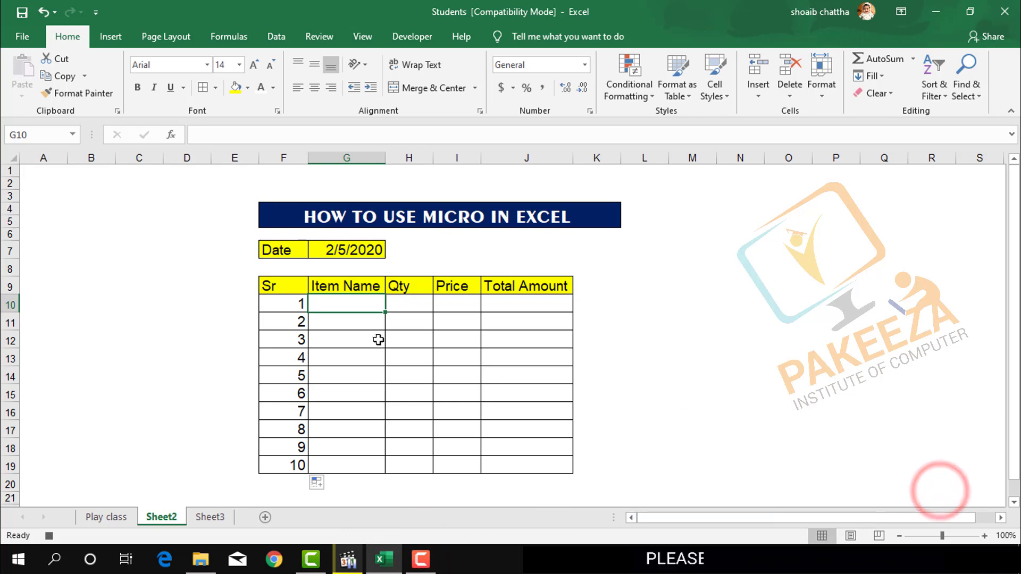
Enter the item names key board in cell G10 and mouse in cell G11.
left_click(349, 313)
left_click(350, 313)
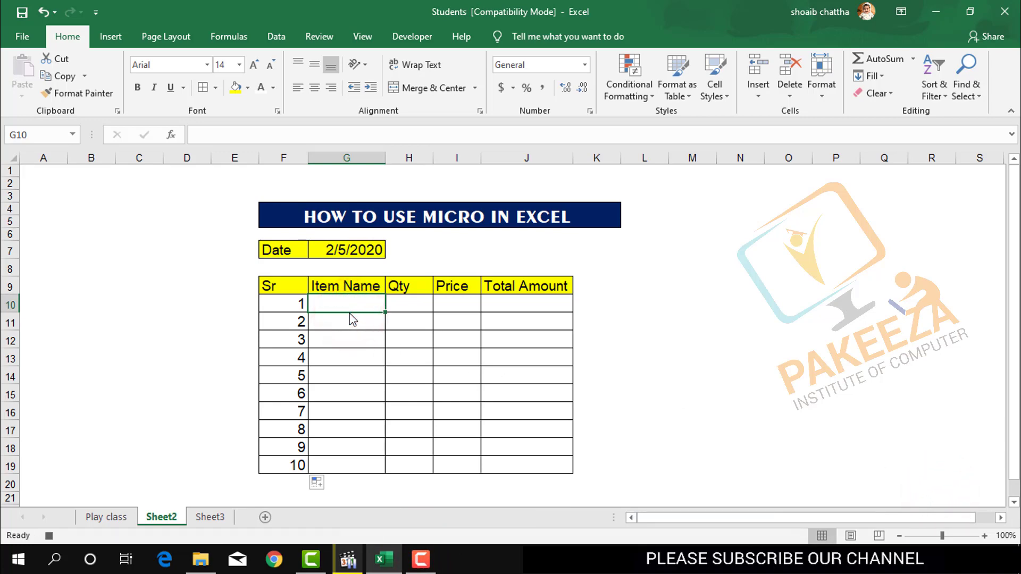
type("key")
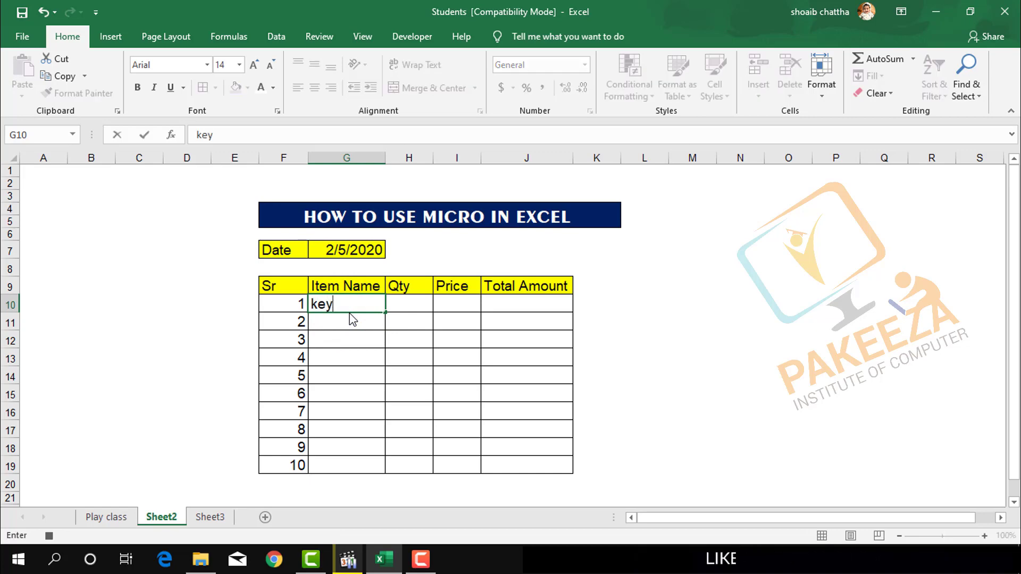
type("ard")
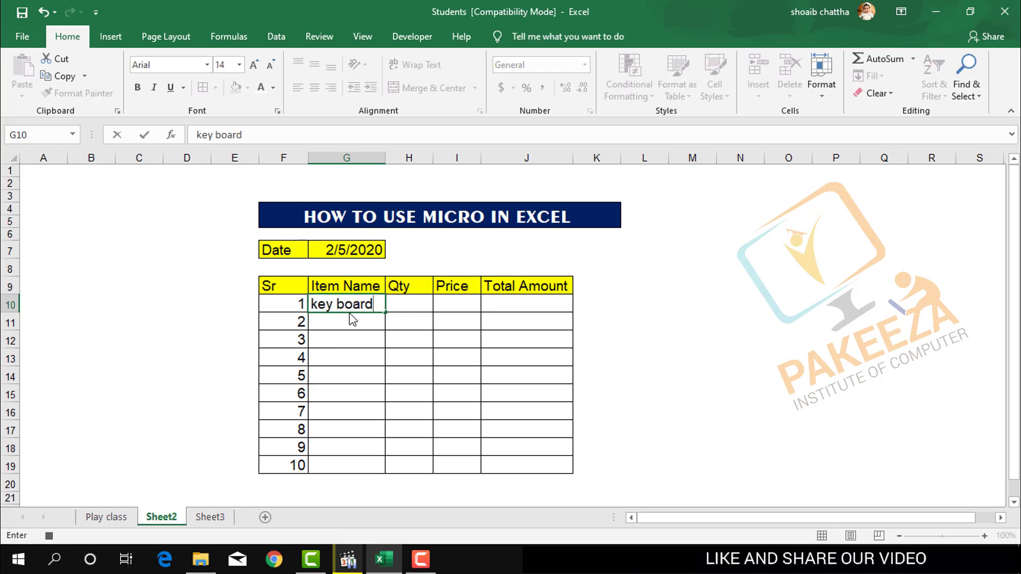
key("Return")
type("mouse")
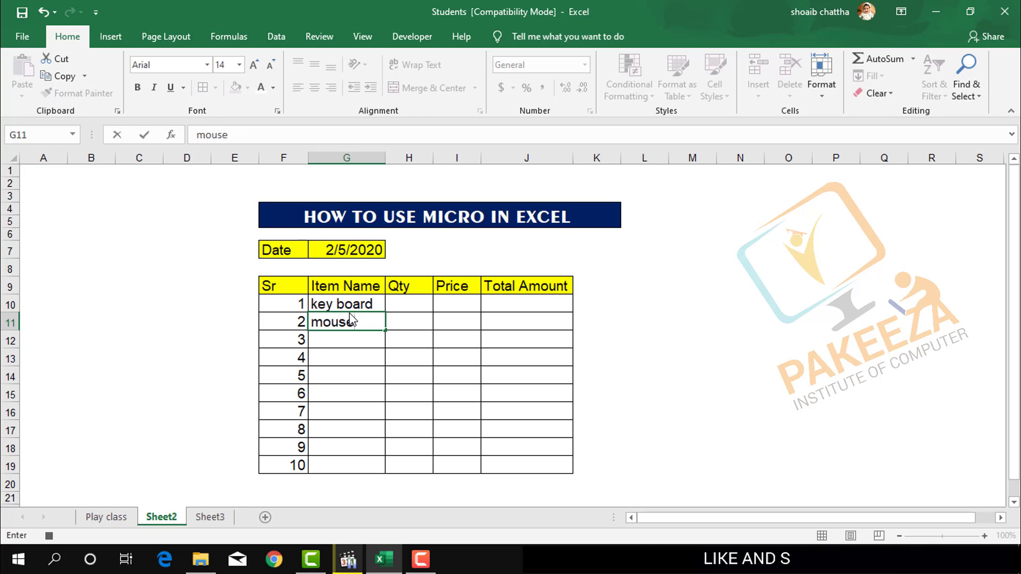
key("Return")
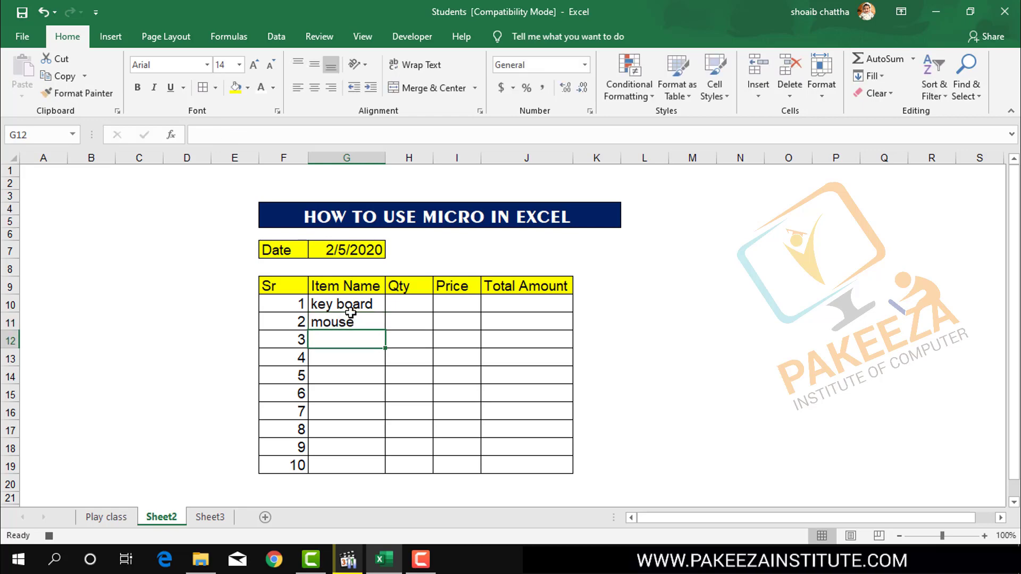
Enter the item names Ram in cell G12 and Processor in cell G13.
type("Ram")
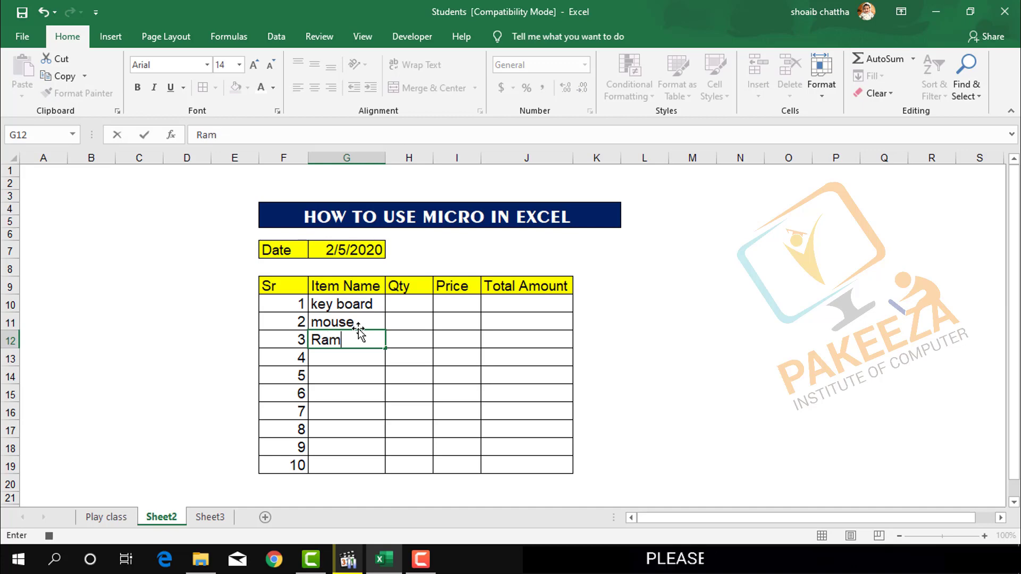
key("Return")
type("Pr")
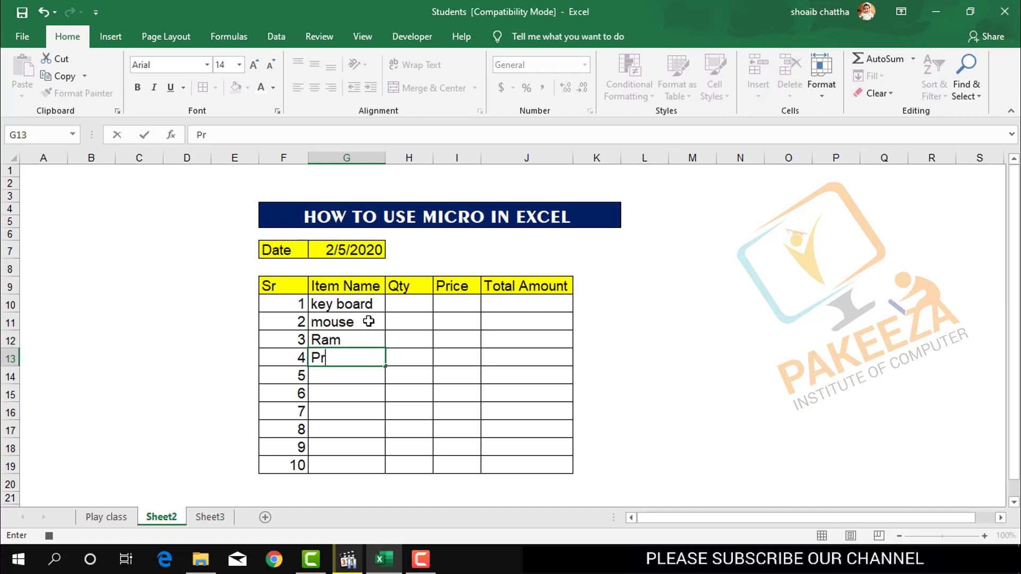
type("ocesso")
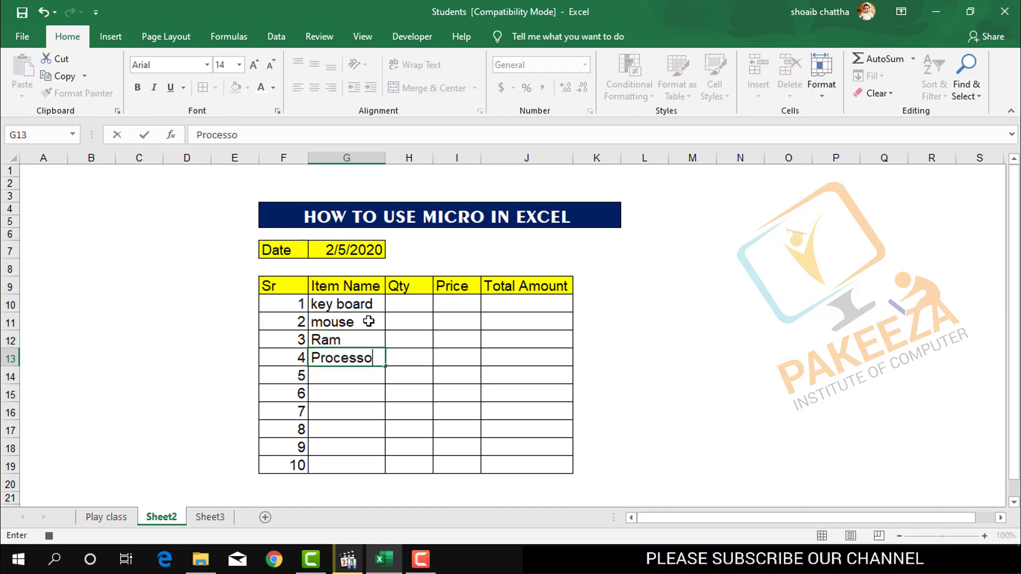
type("r")
key("Return")
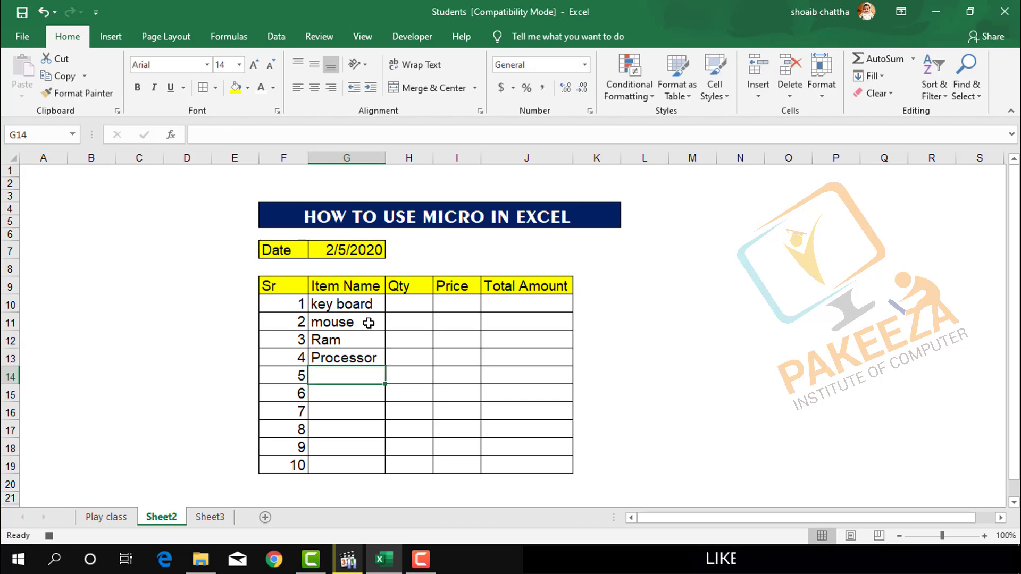
Enter head Phone in cell G14 and widen column G slightly to fit the text.
type("h")
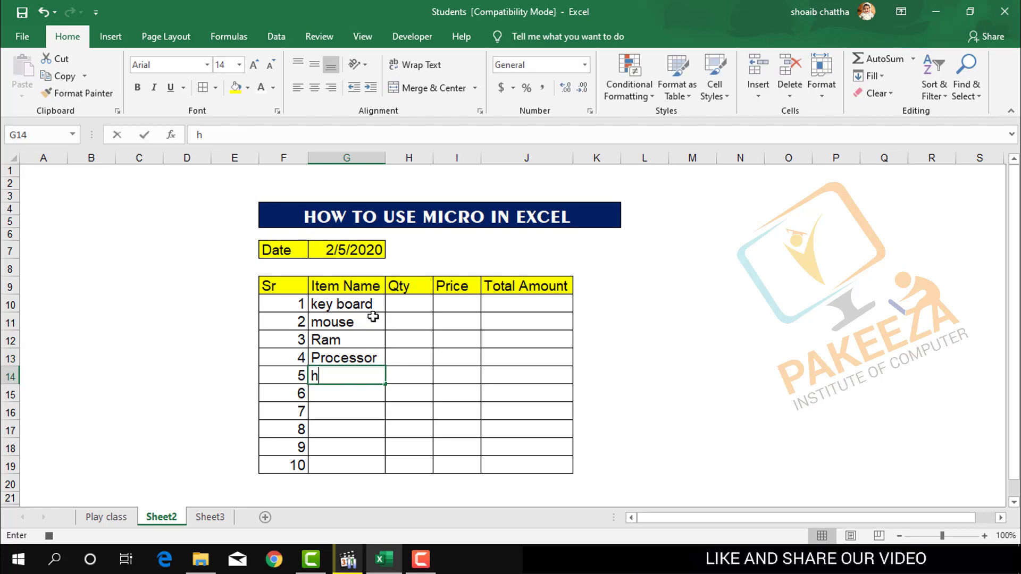
type("ead Phone")
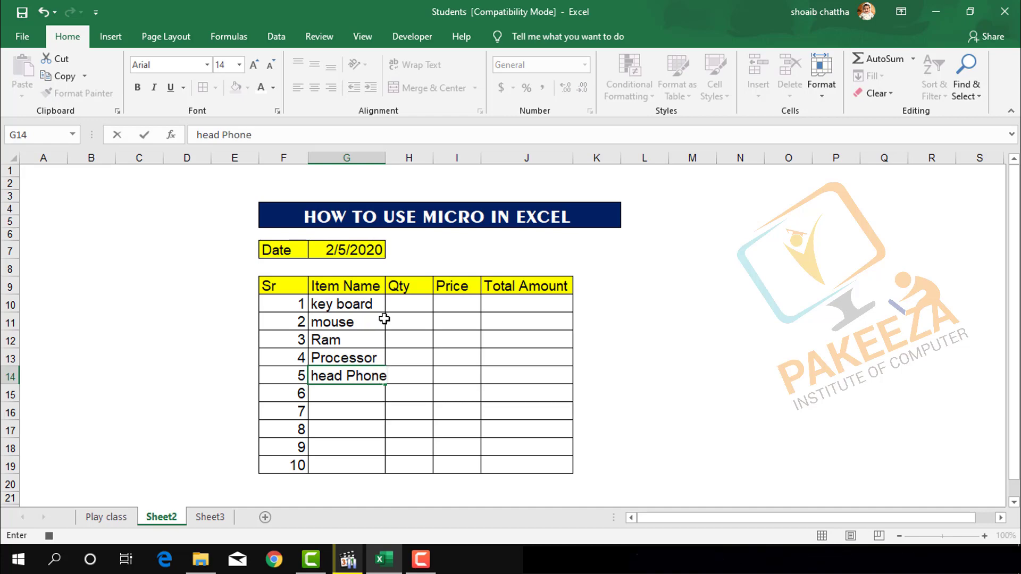
key("Return")
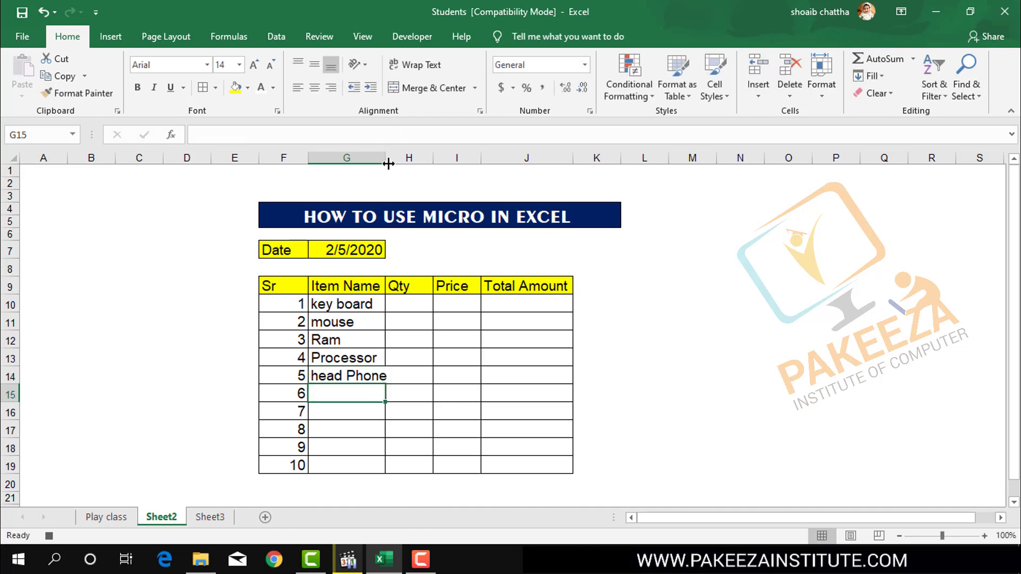
left_click_drag(386, 161, 393, 159)
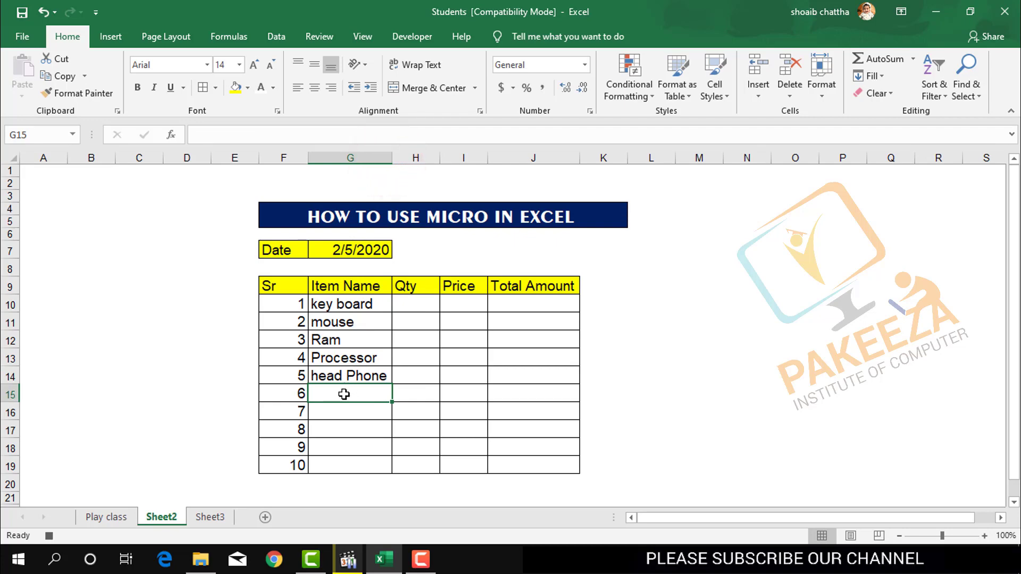
Enter the item names pc in cell G15 and power cable in cell G16.
type("pc")
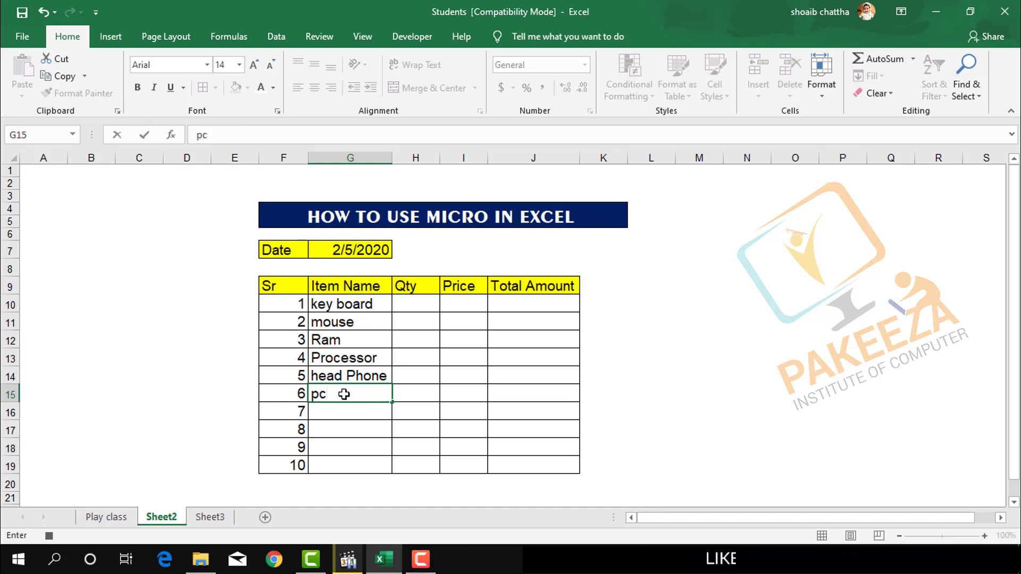
key("Return")
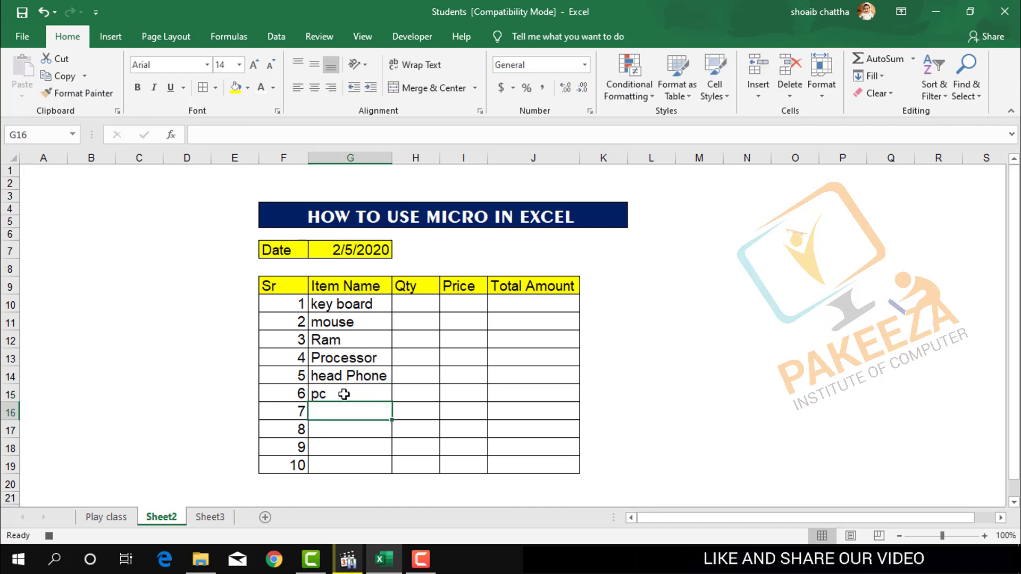
type("powe")
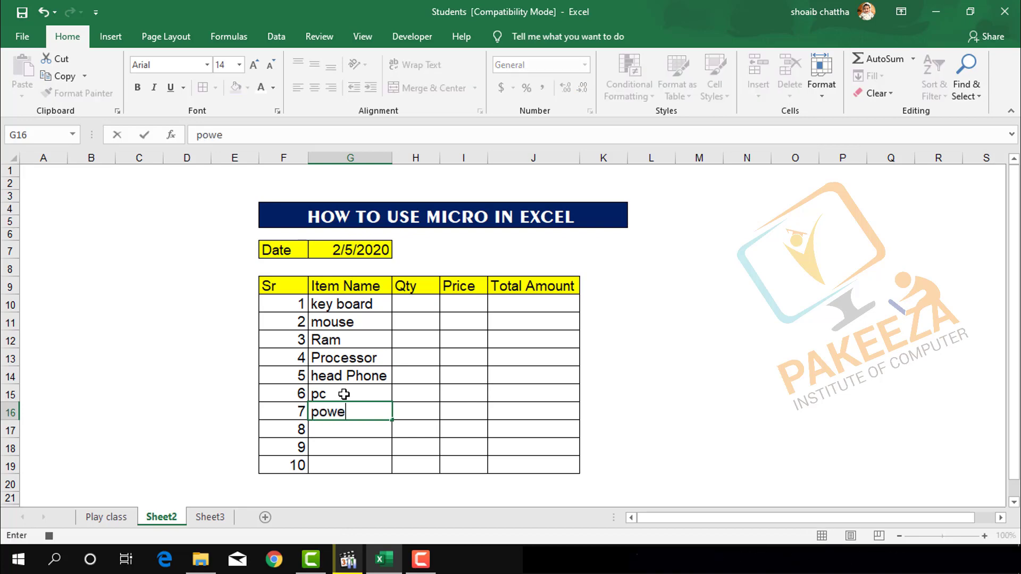
type("r cabl")
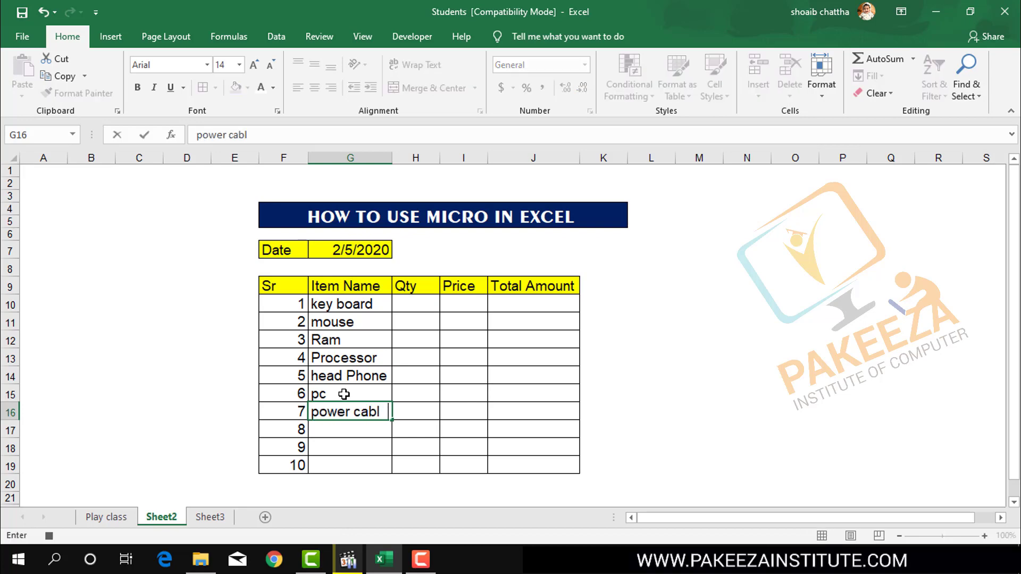
type("e")
key("Return")
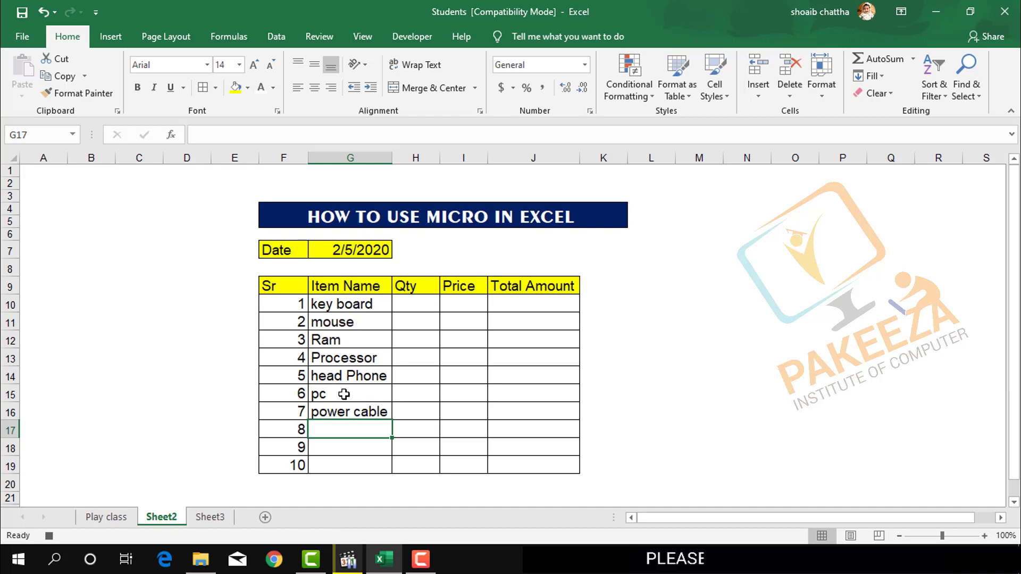
Enter the item names USB in cell G17 and Lcd in cell G18.
type("USb")
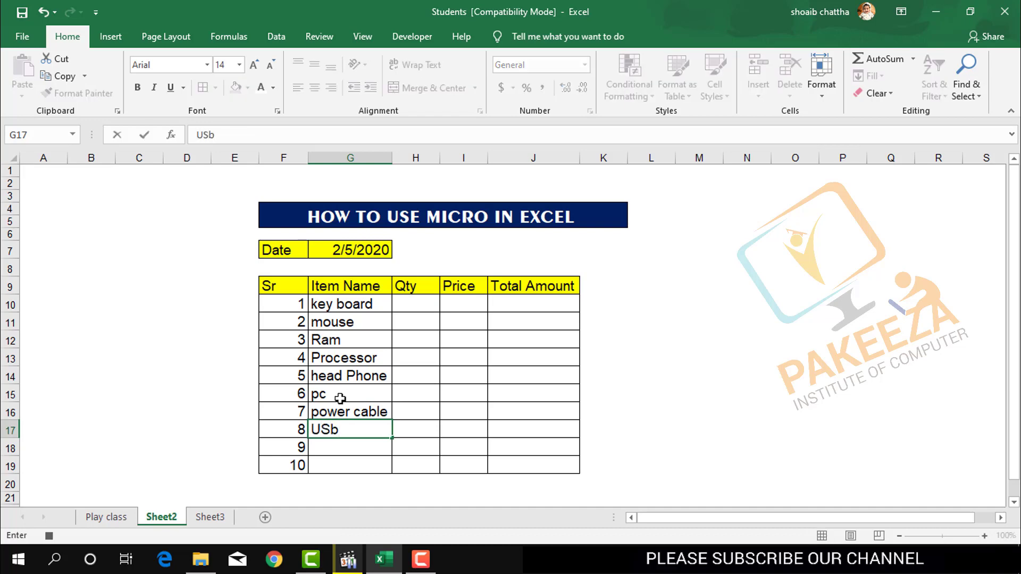
type("B")
key("Return")
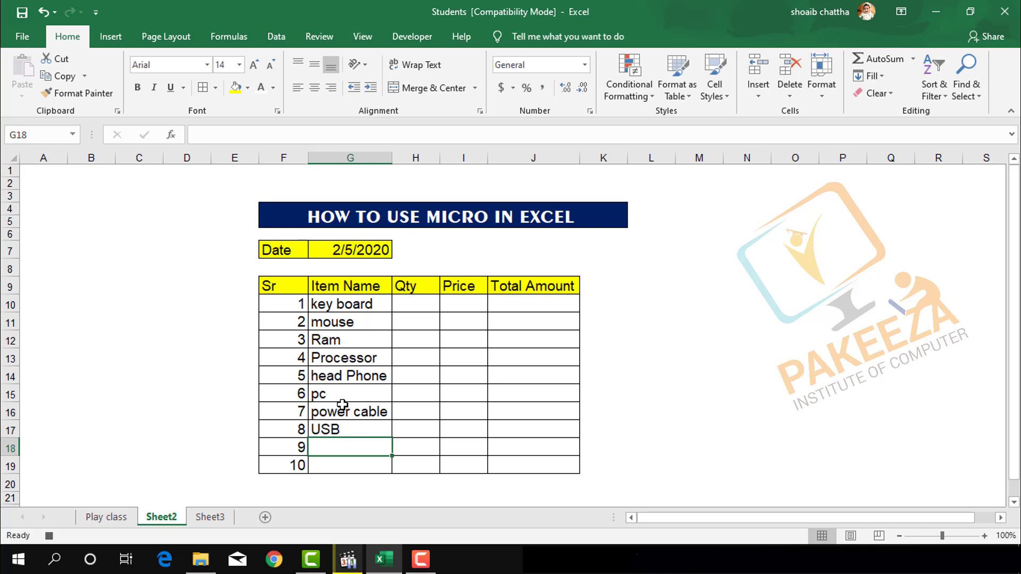
type("Lc")
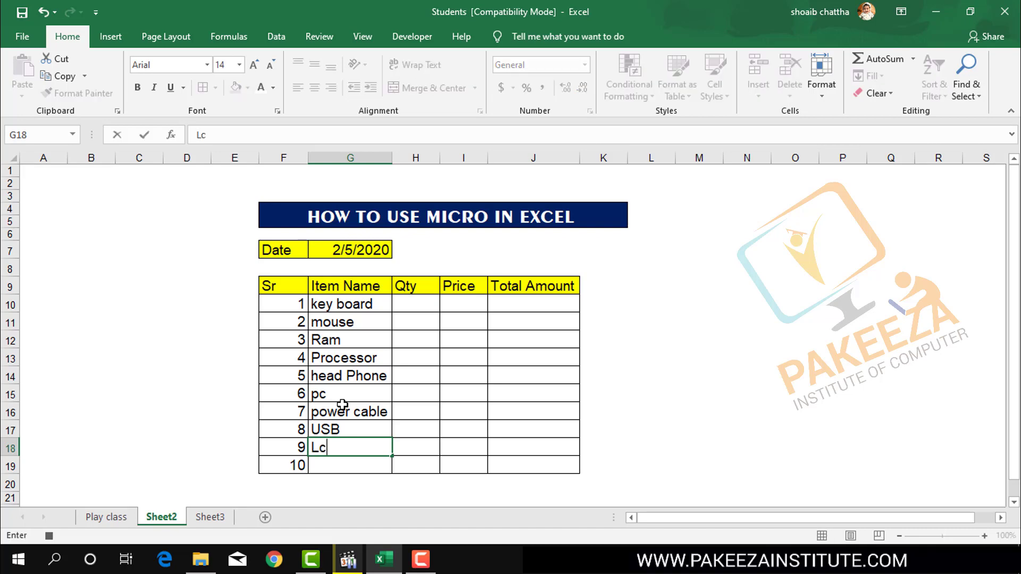
type("d")
key("Return")
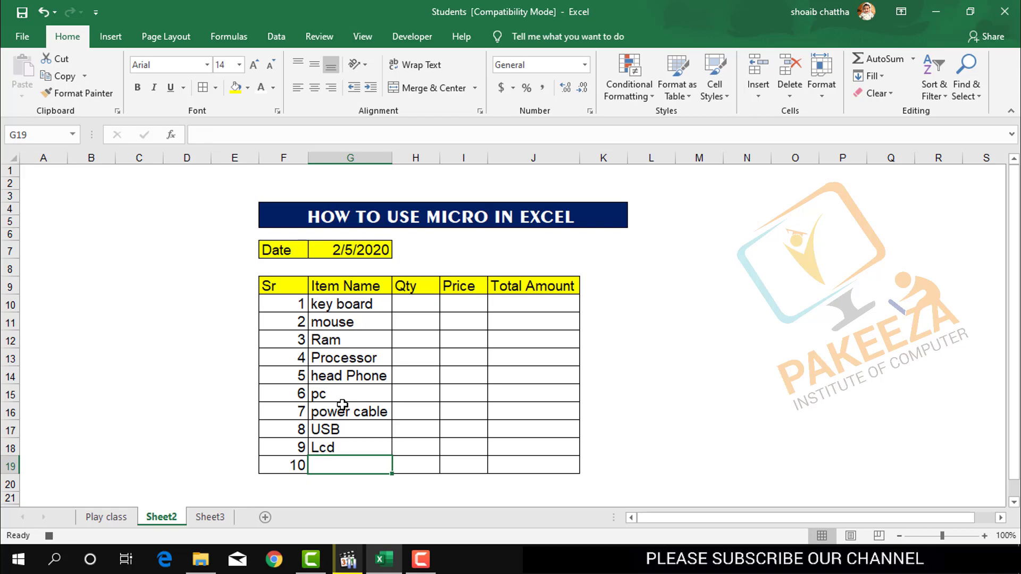
Enter Vga card as the tenth item name in cell G19.
left_click(344, 466)
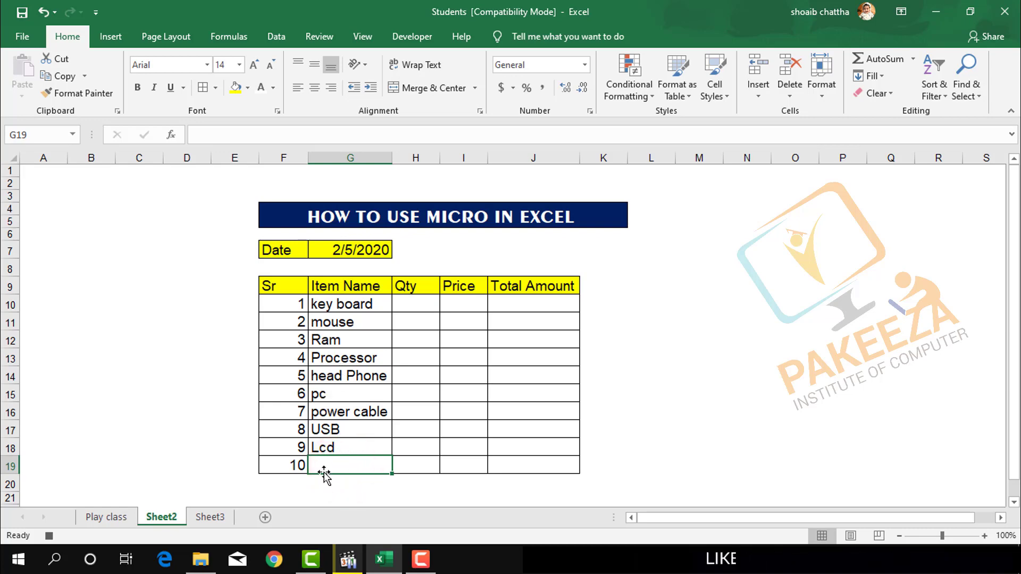
left_click(323, 470)
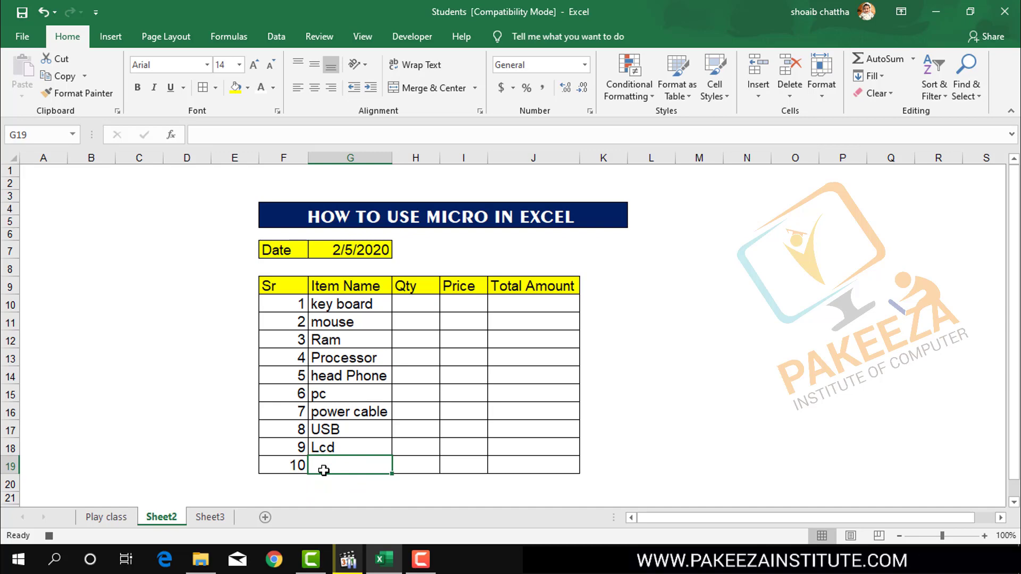
left_click(335, 464)
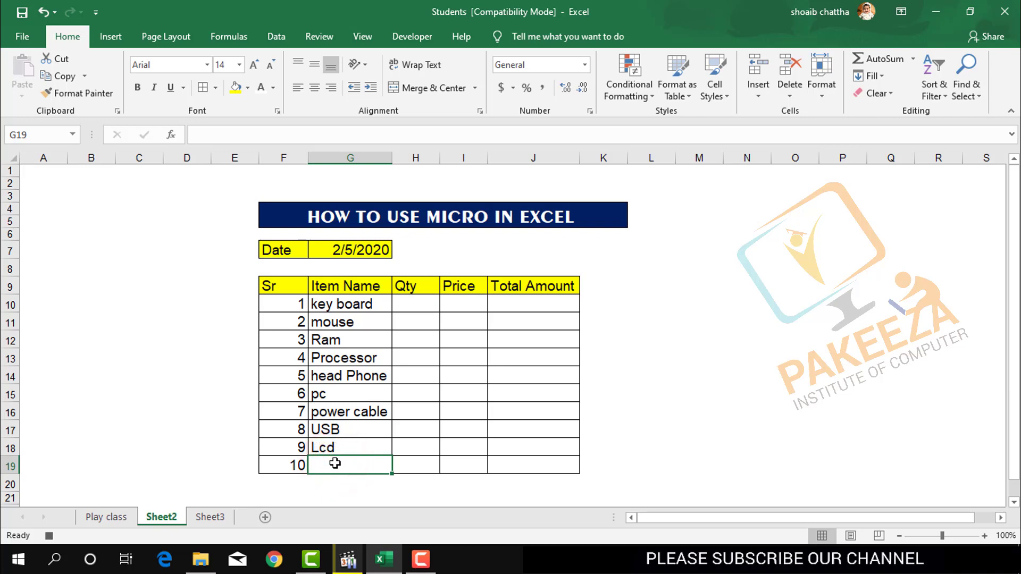
type("Vga")
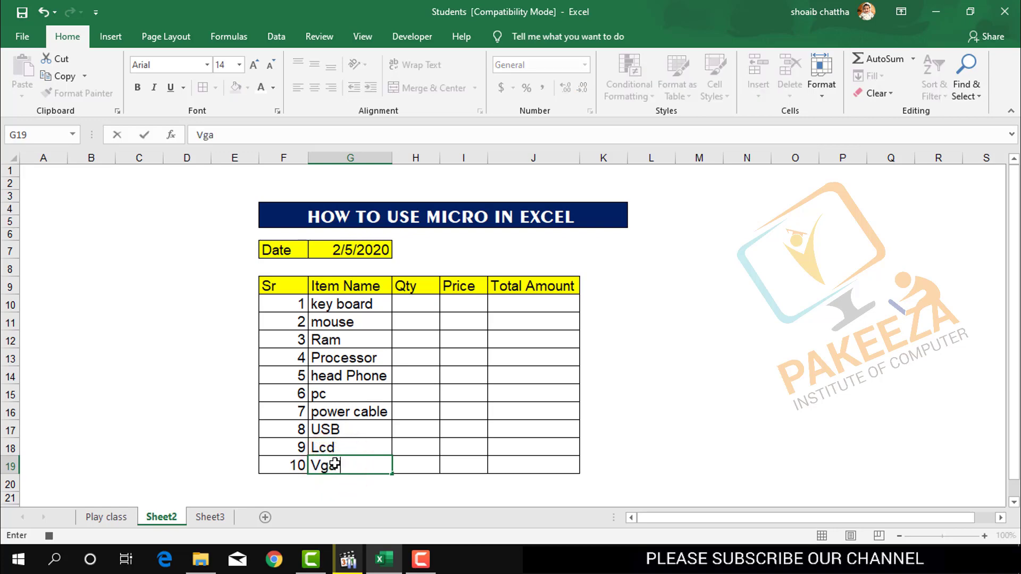
type(" ca")
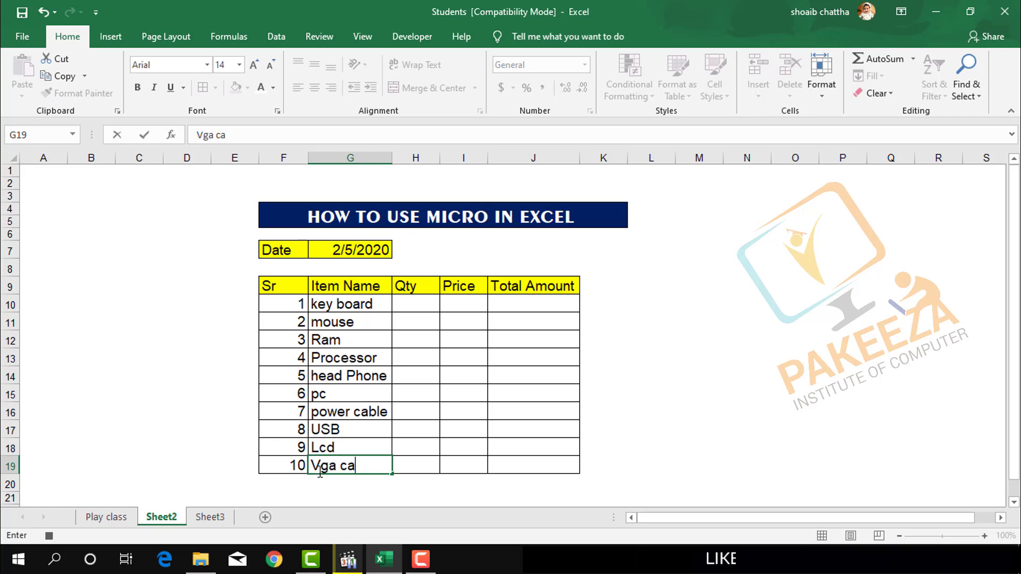
type("rd")
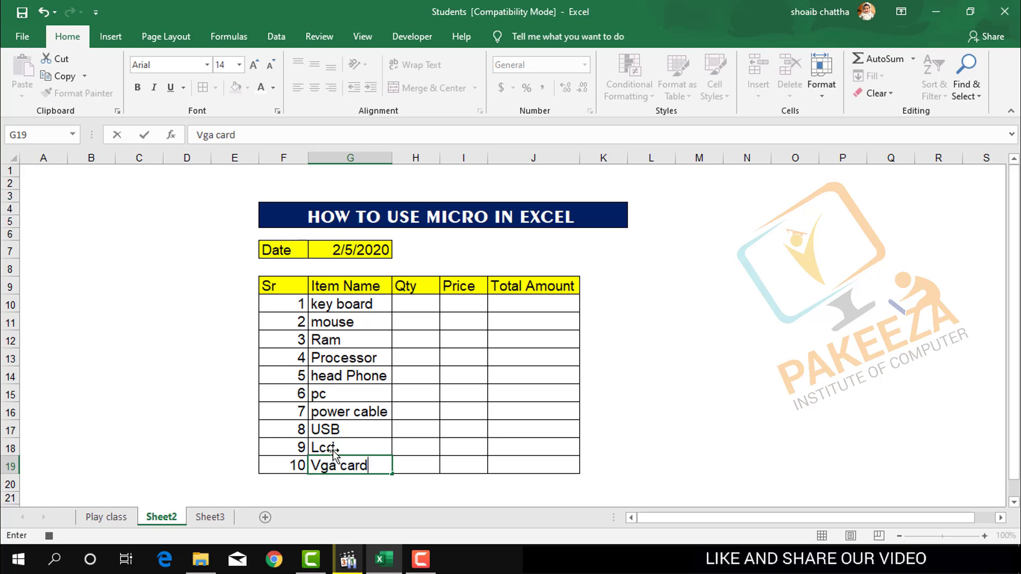
left_click(608, 408)
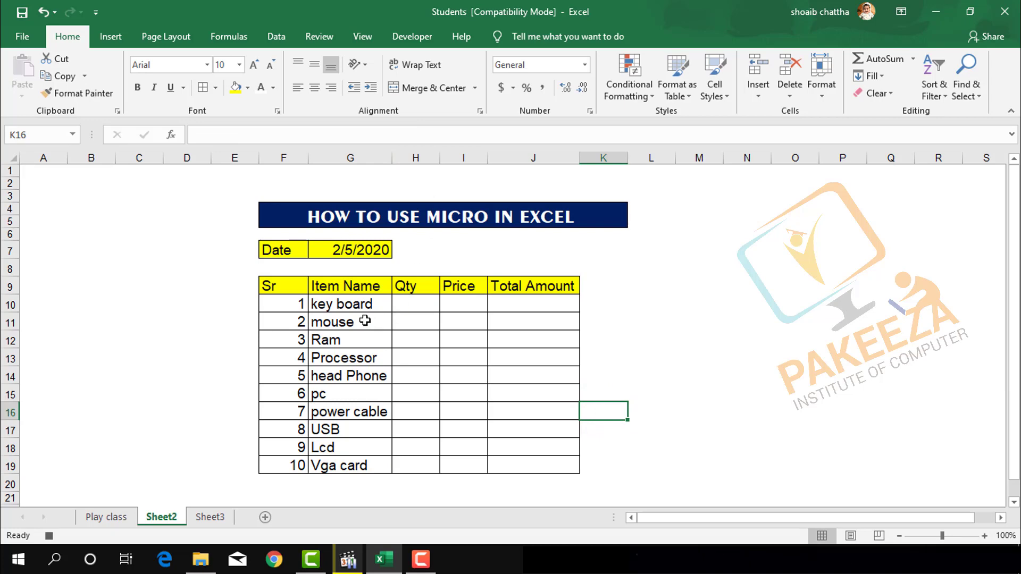
Enter 20 as the price of the key board in cell I10.
left_click(418, 306)
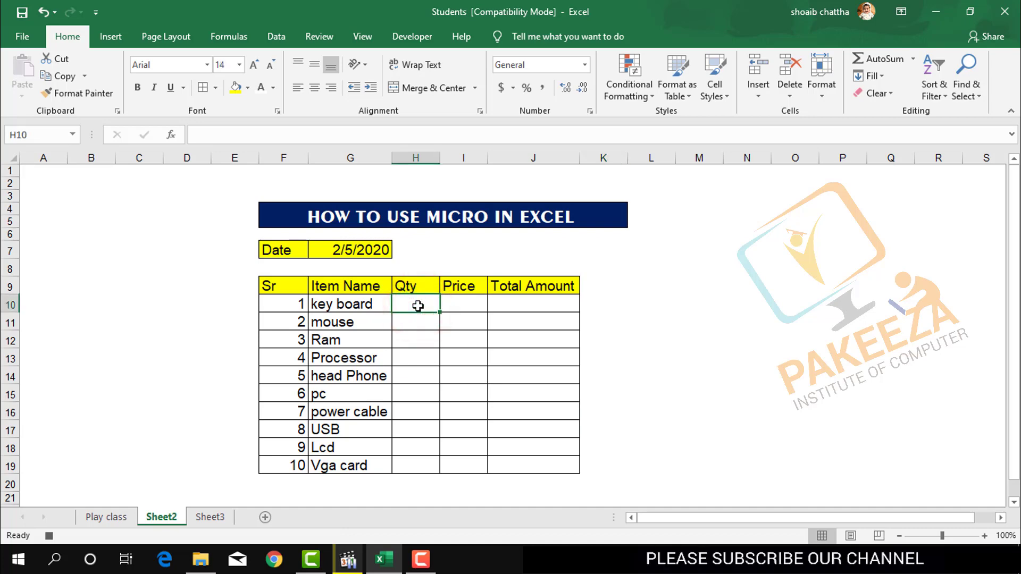
left_click(464, 307)
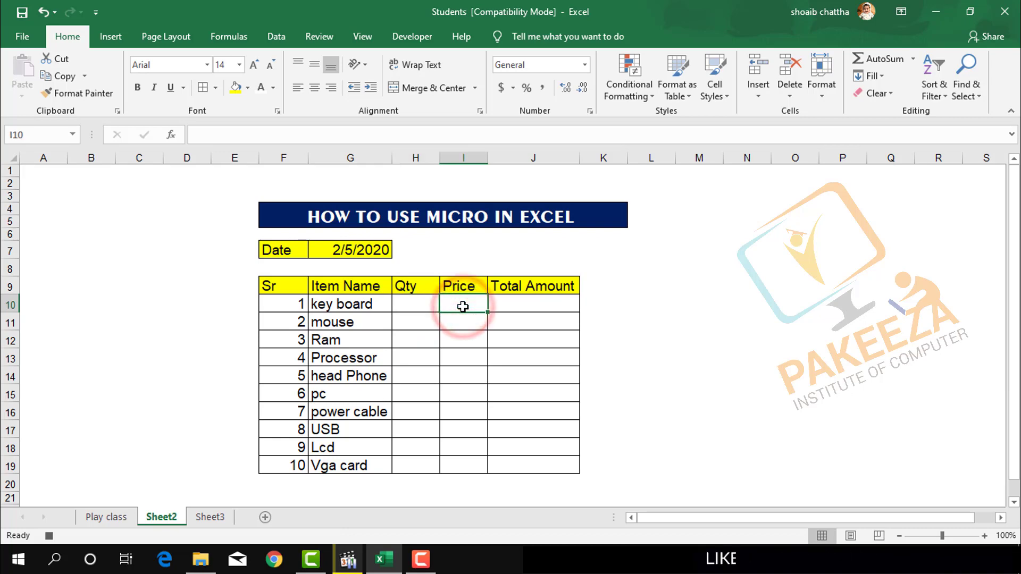
type("20")
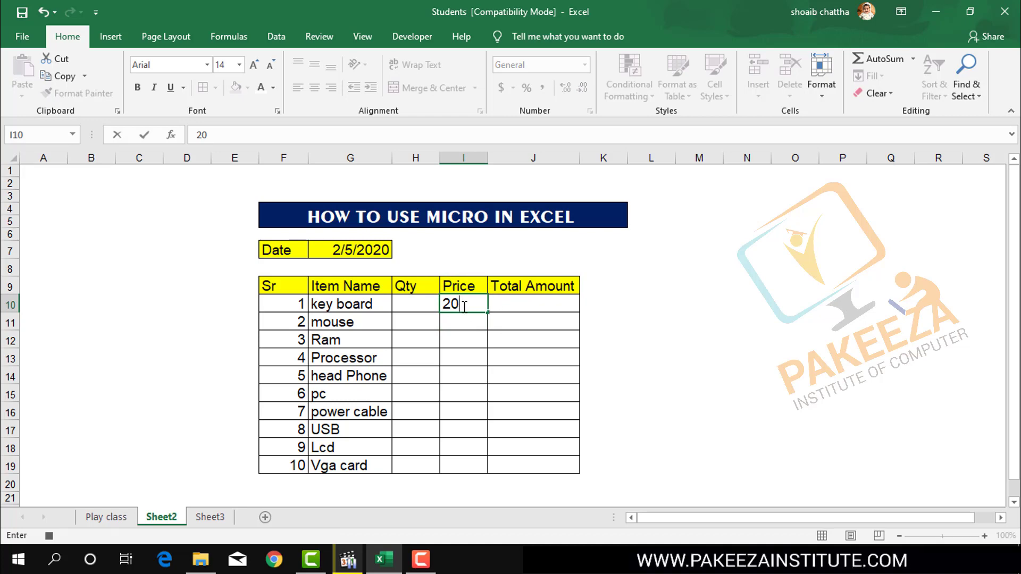
key("BackSpace")
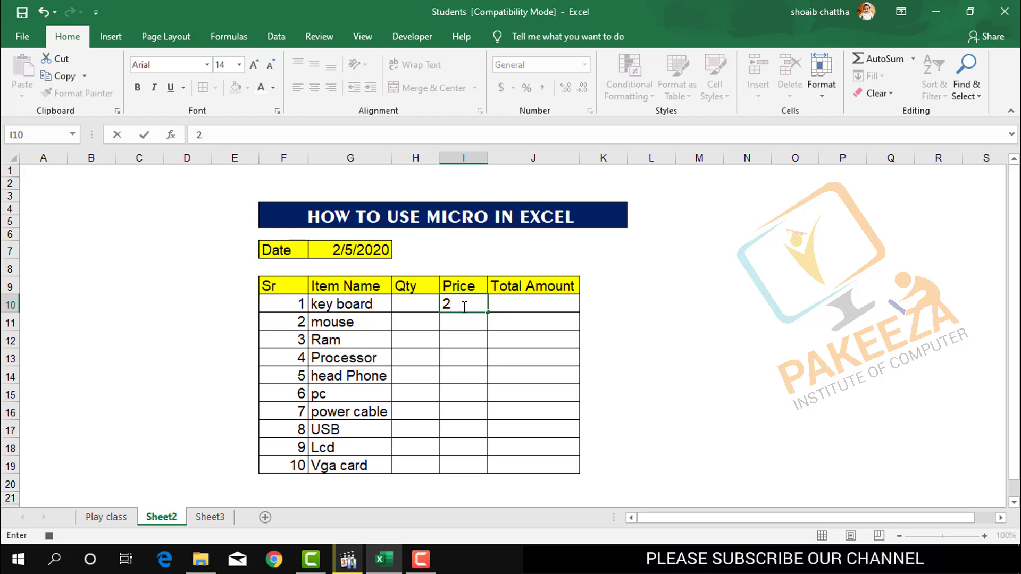
type("0")
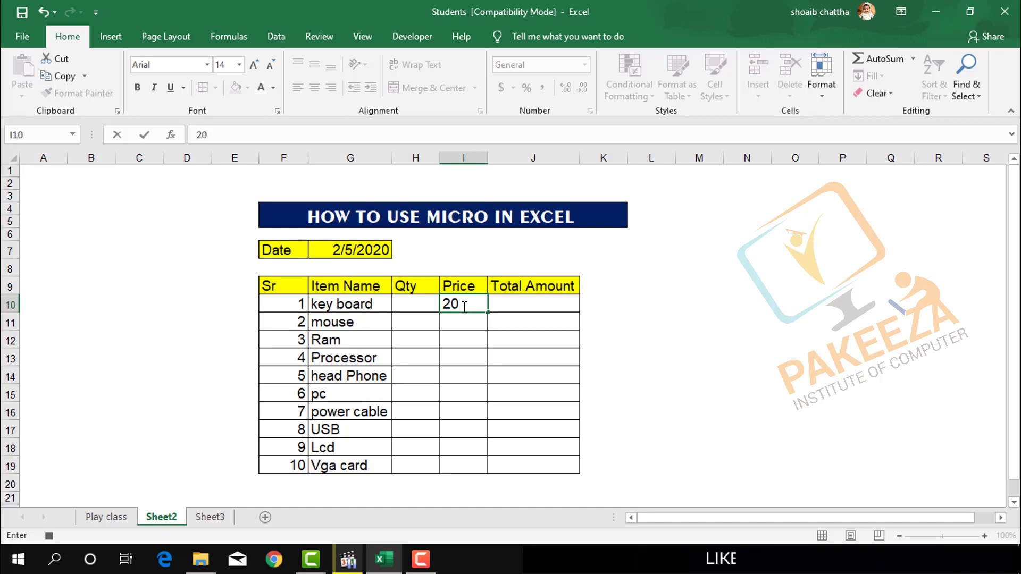
key("Return")
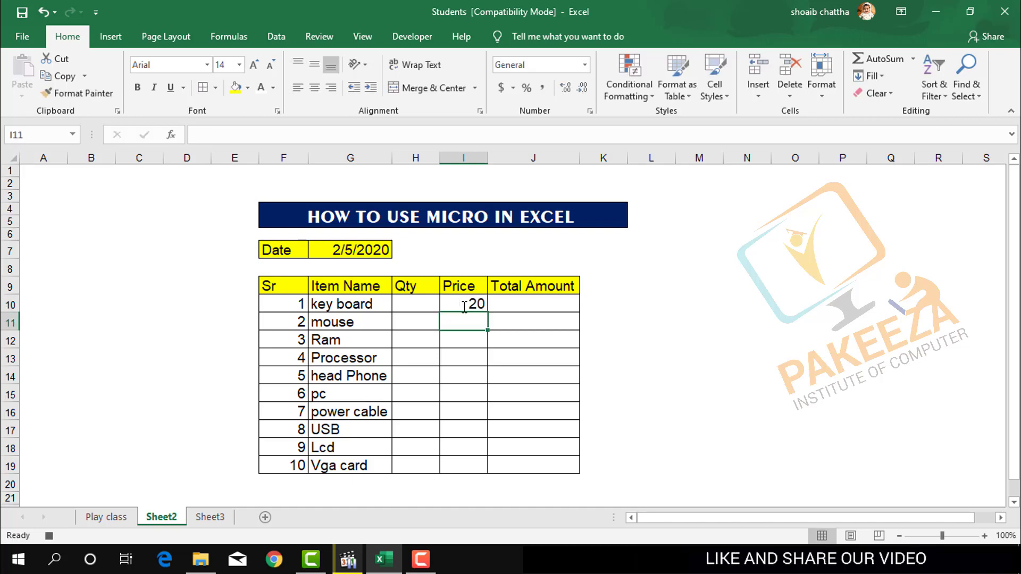
Enter the prices 200 for key board, 150 for mouse and 800 for Ram in cells I10 to I12.
left_click(464, 307)
type("200")
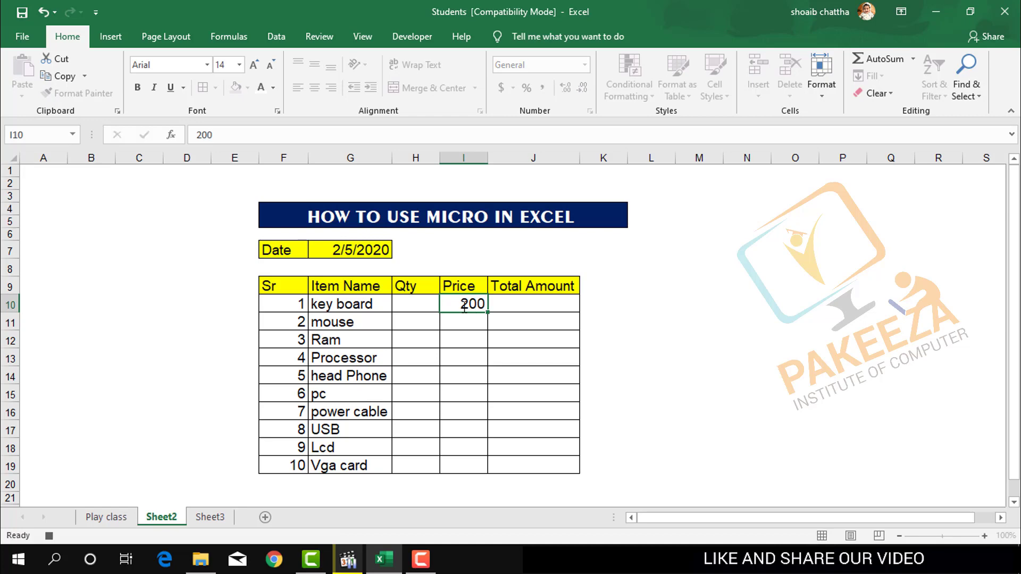
key("Return")
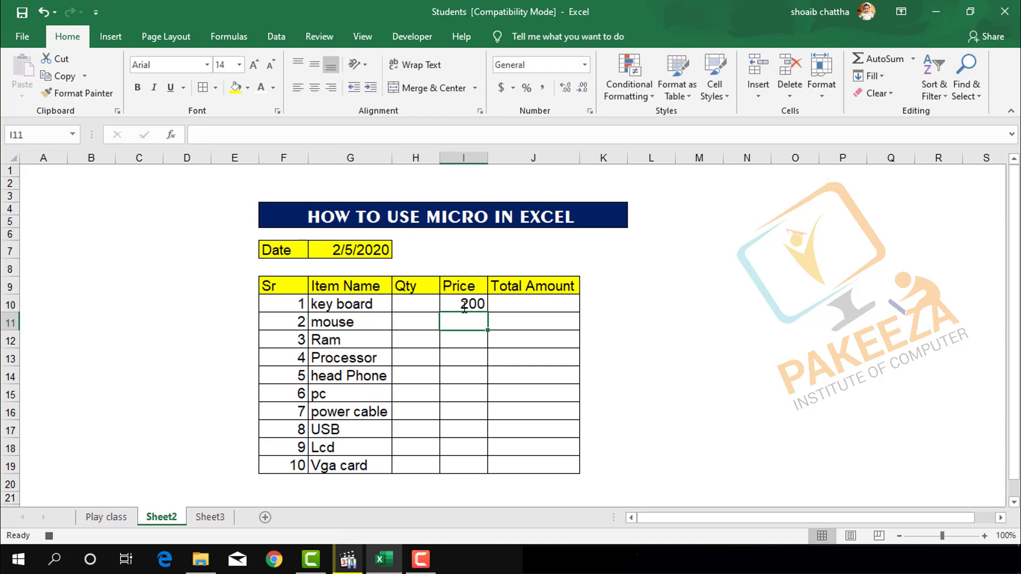
type("150")
key("Return")
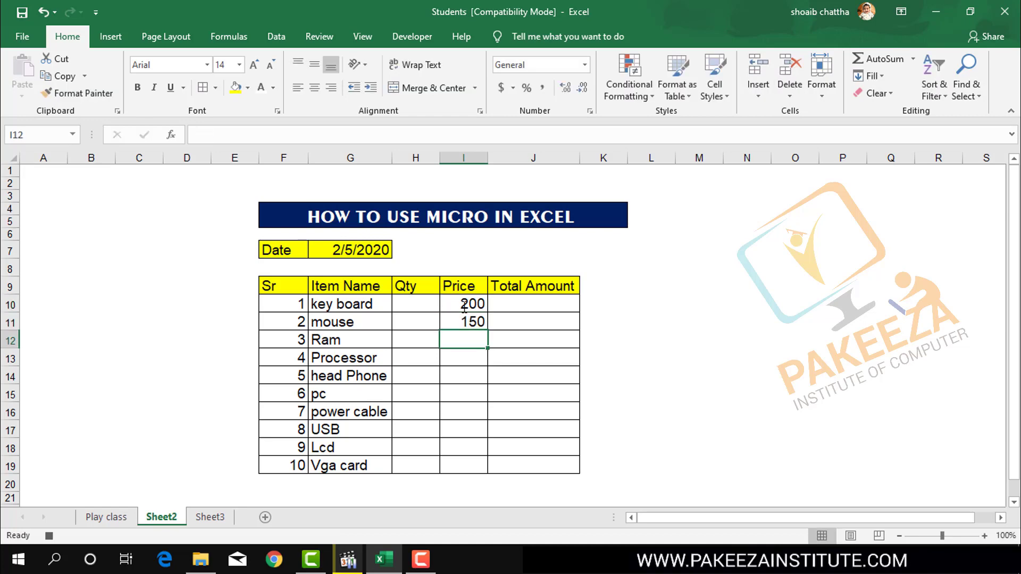
type("800")
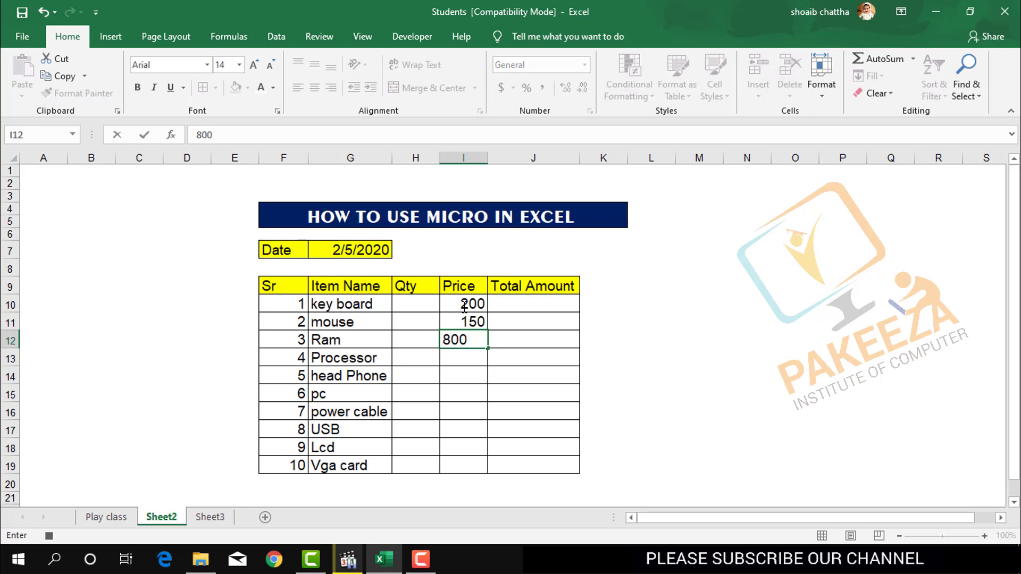
key("Return")
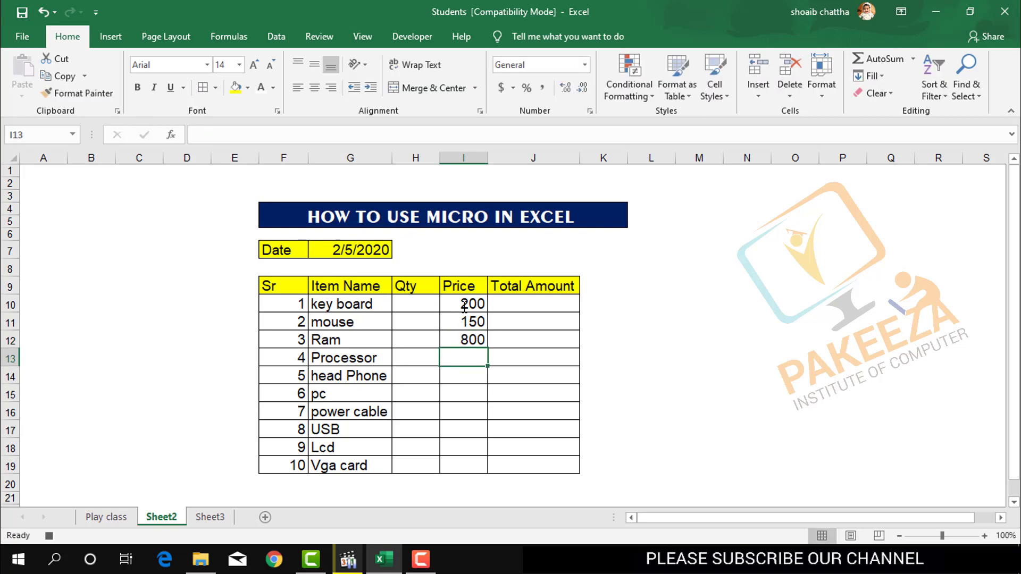
Enter the prices 1200 for Processor, 700 for head Phone and 5000 for pc in cells I13 to I15.
type("1200")
key("Return")
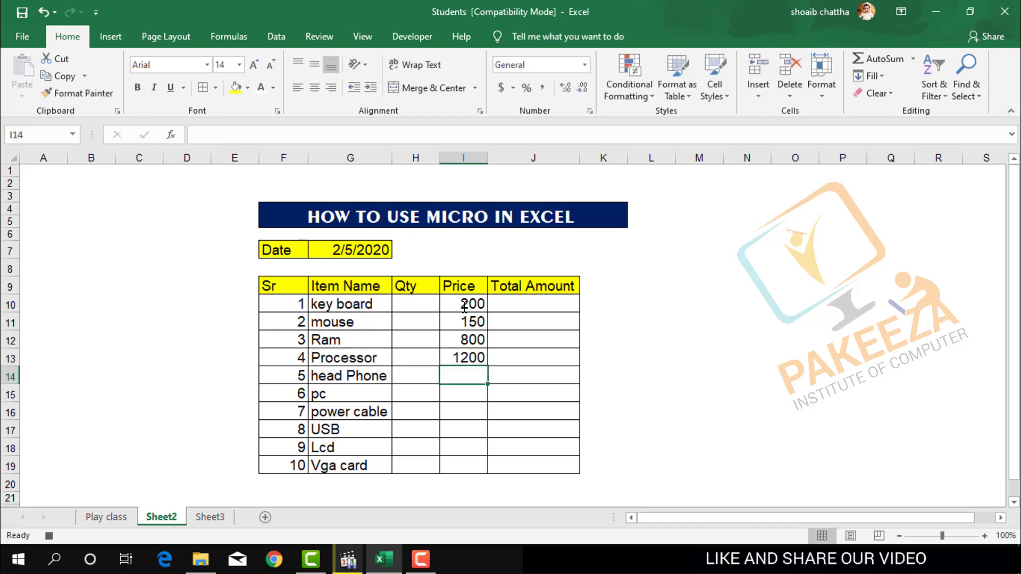
type("700")
key("Return")
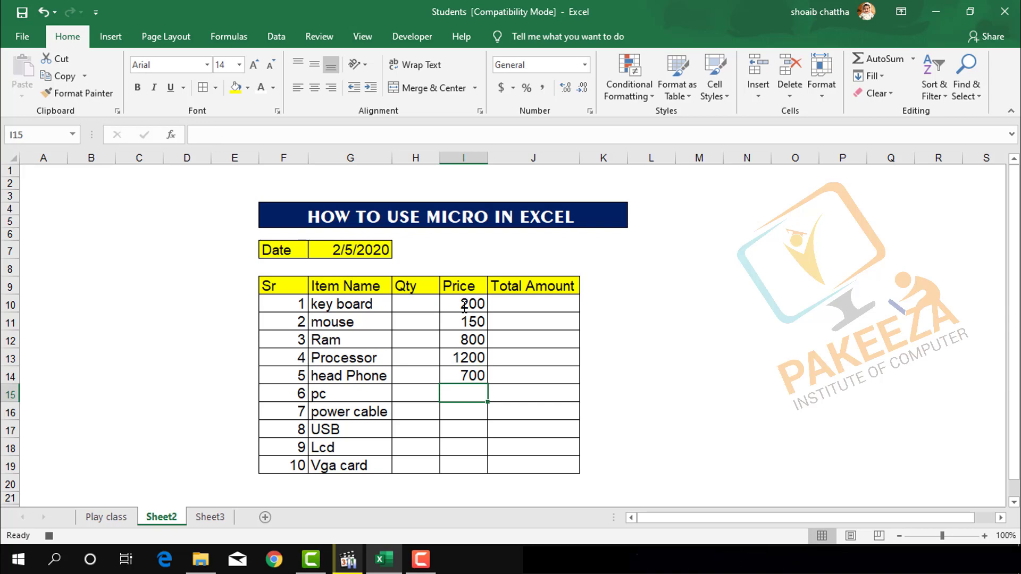
type("5000")
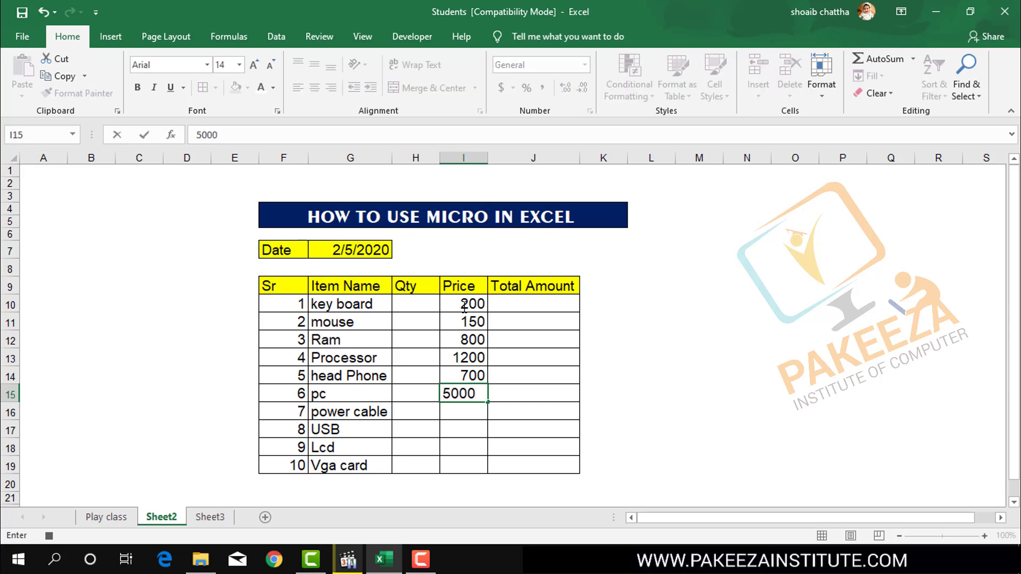
key("Return")
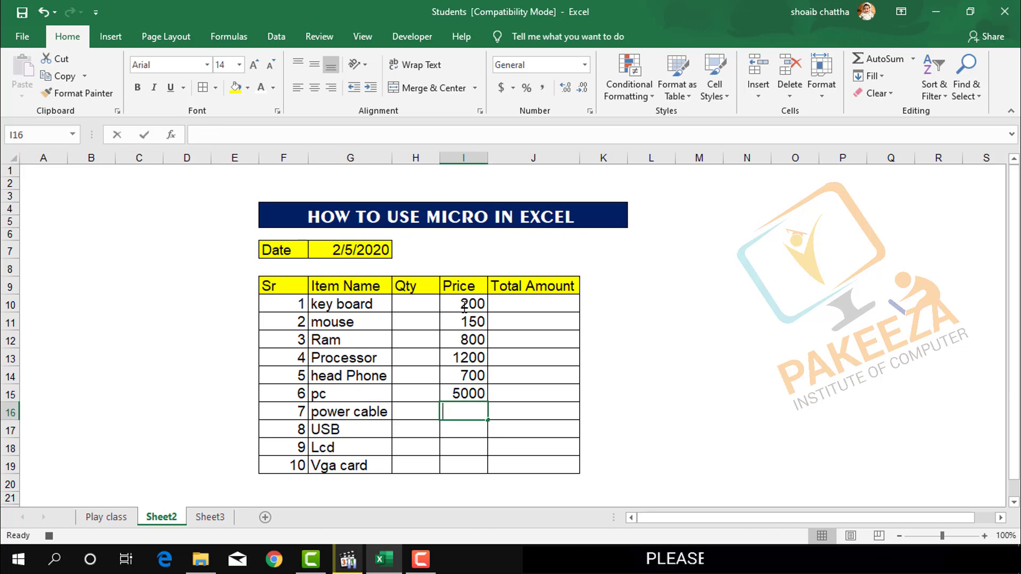
Enter the prices 150 for power cable, 650 for USB, 2500 for Lcd and 900 for Vga card in cells I16 to I19.
type("150")
key("Return")
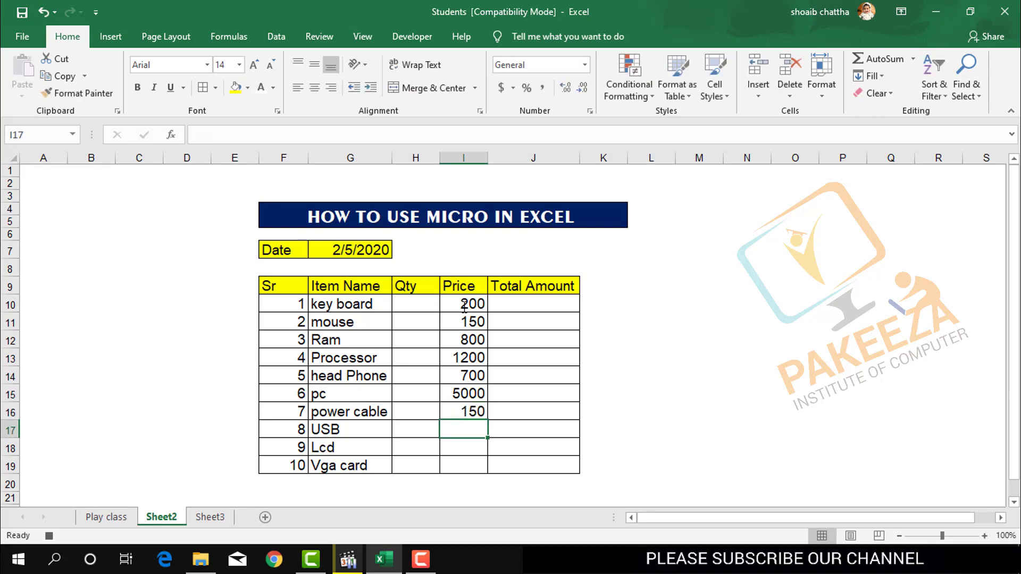
type("650")
key("Return")
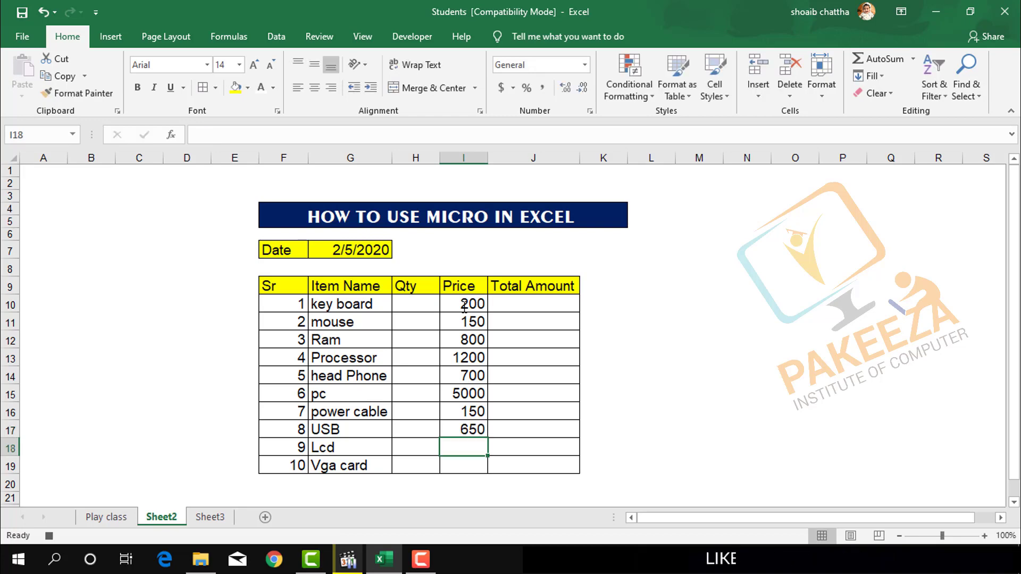
type("2500")
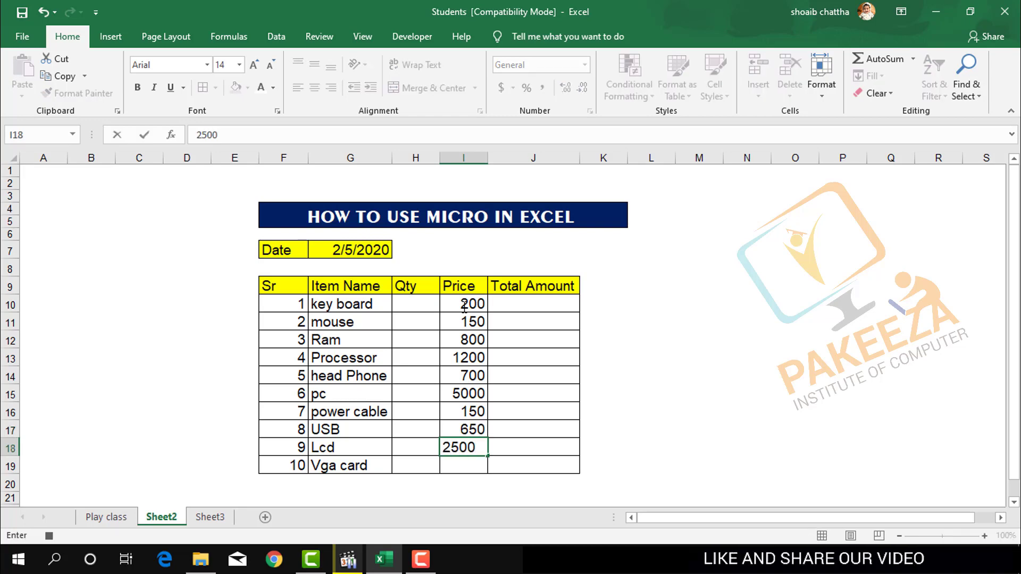
key("Return")
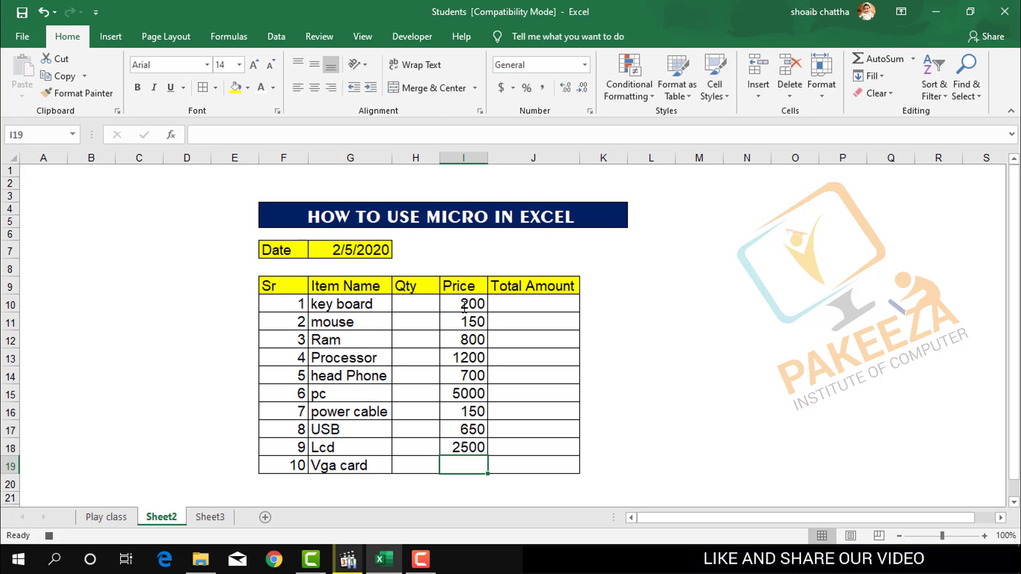
type("900")
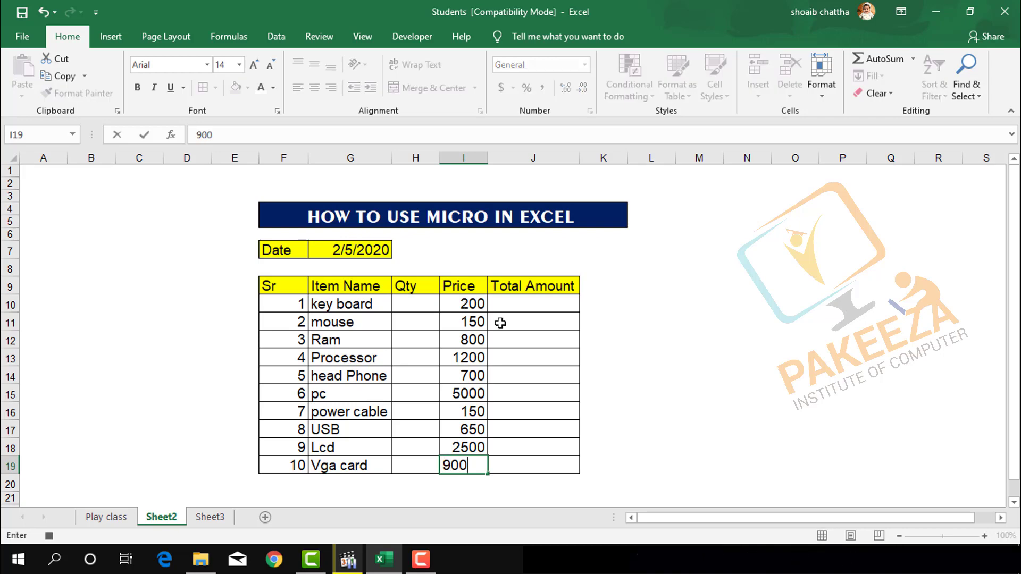
left_click(633, 335)
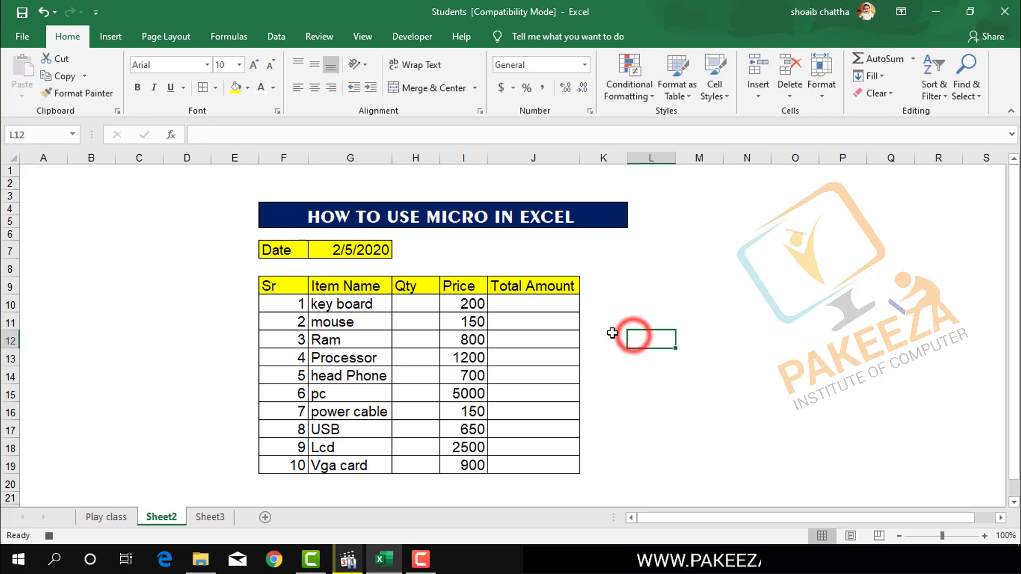
Enter the formula =(H10*I10) in cell J10 to multiply the key board's quantity by its price.
left_click(520, 308)
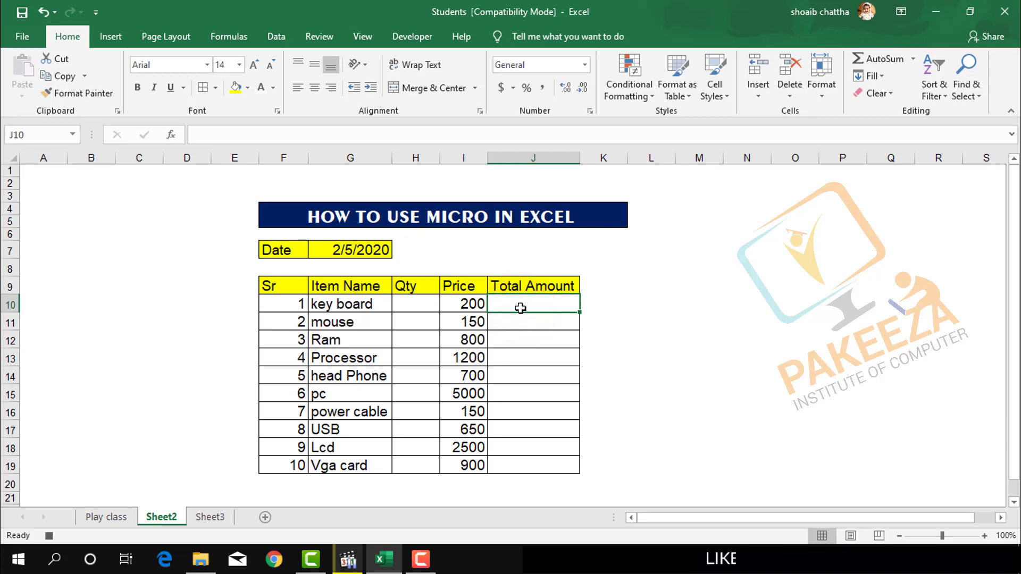
type("=")
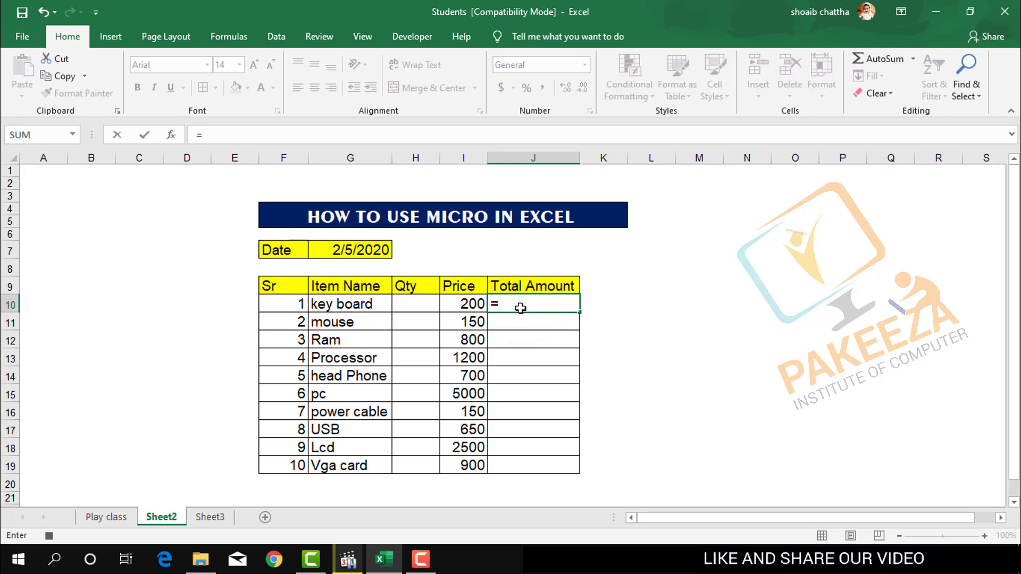
type("(")
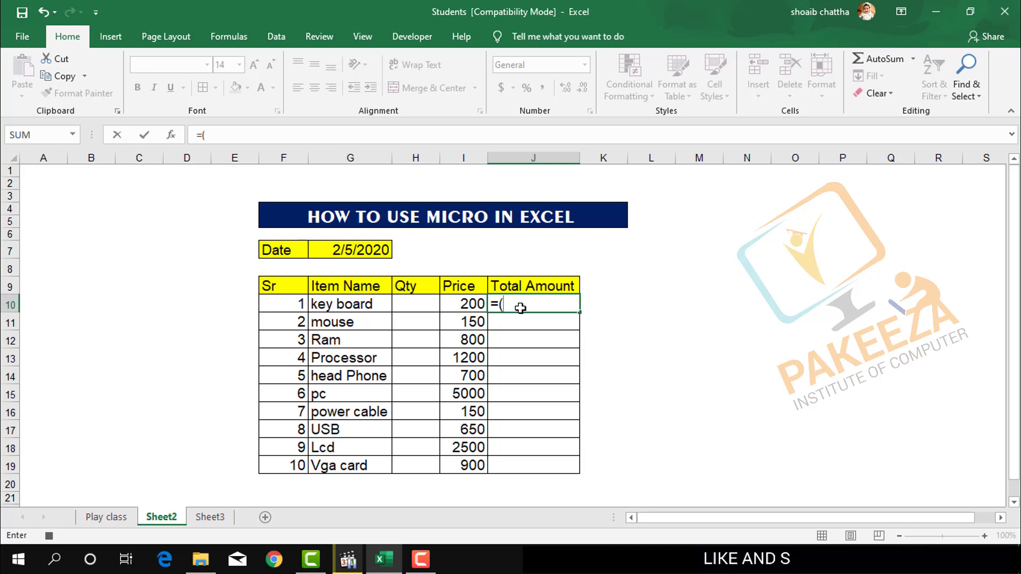
left_click(419, 305)
type("*")
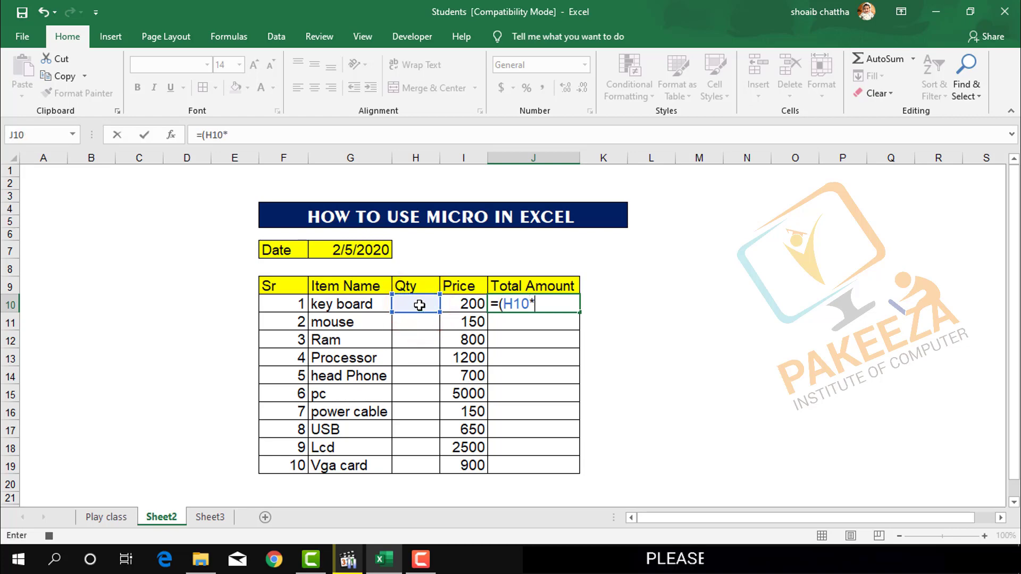
left_click(462, 305)
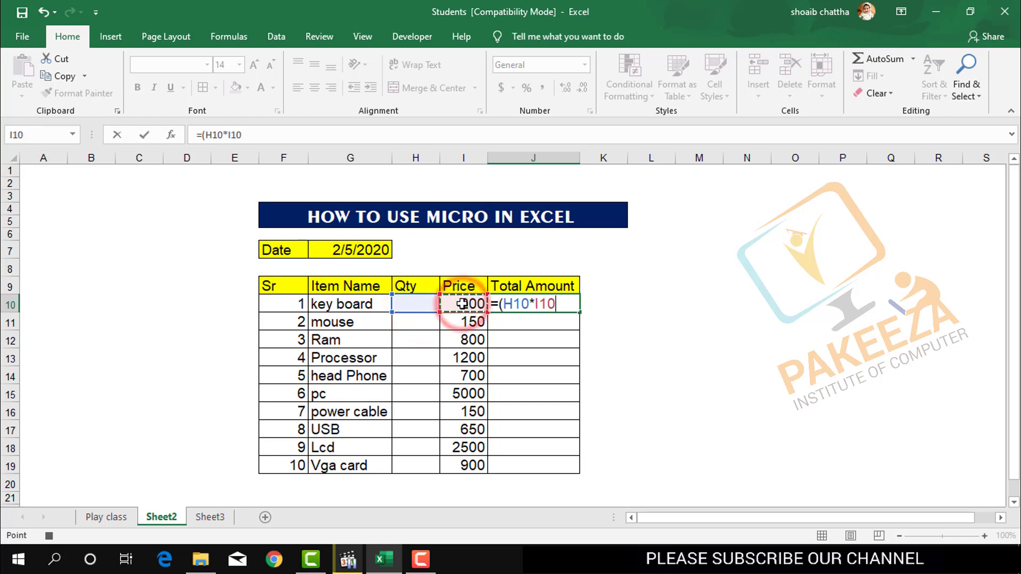
type(")")
key("Return")
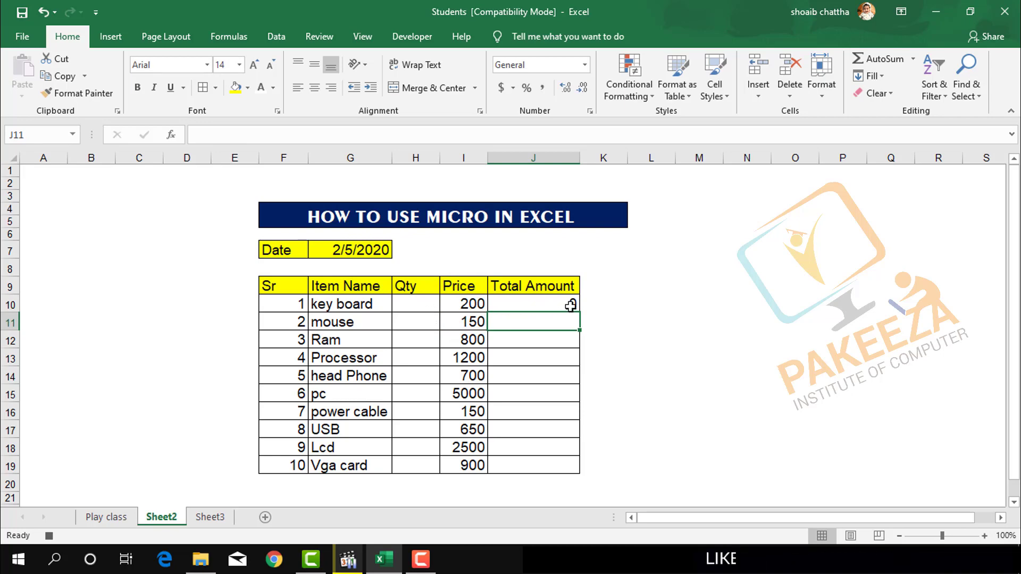
Try a quantity of 1 for the key board in cell H10 and undo the entry.
left_click(408, 308)
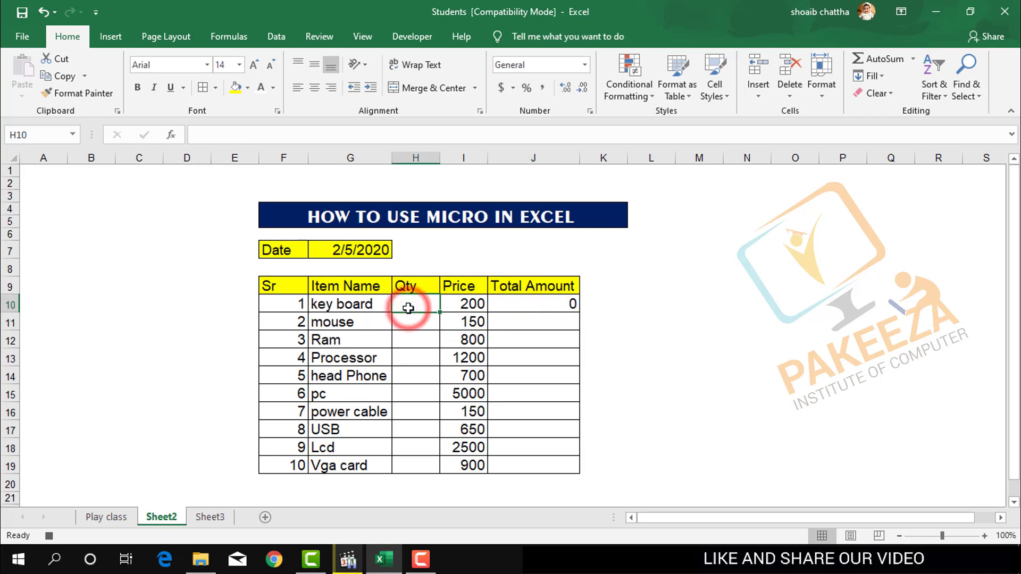
type("1")
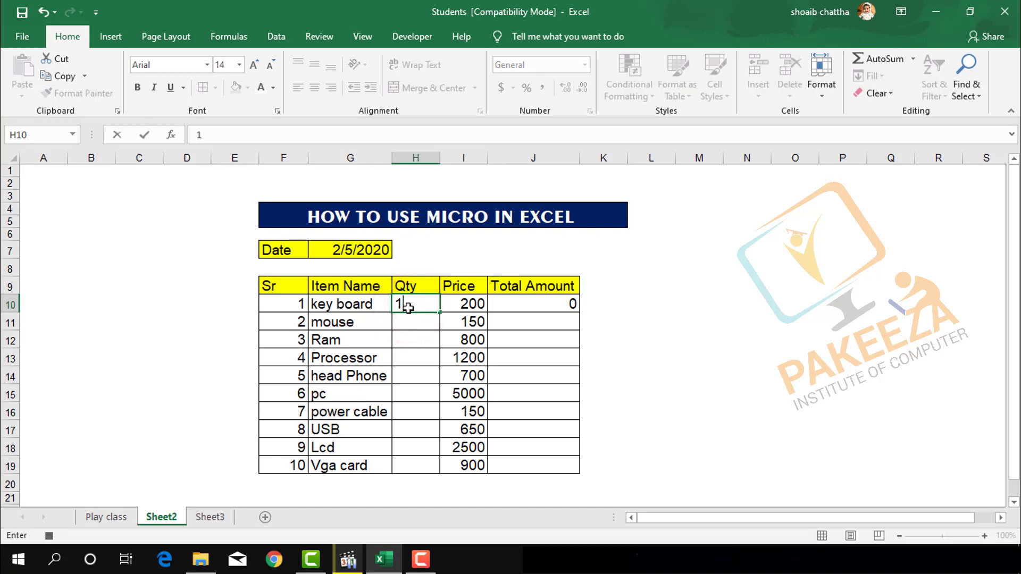
key("Return")
key("ctrl+z")
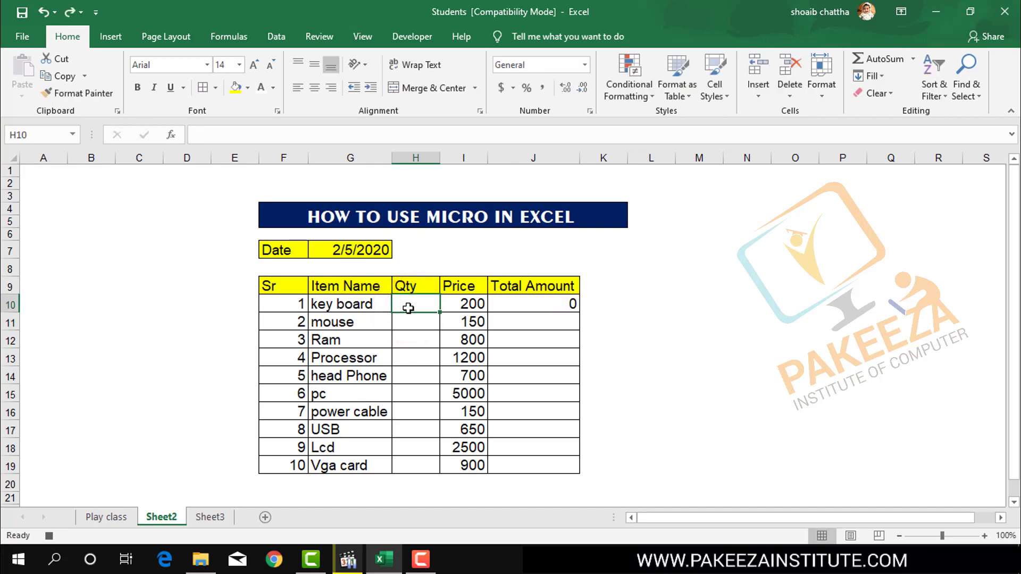
Fill the Total Amount formula from J10 down to J19 and save the workbook, continuing past the compatibility check.
left_click(570, 302)
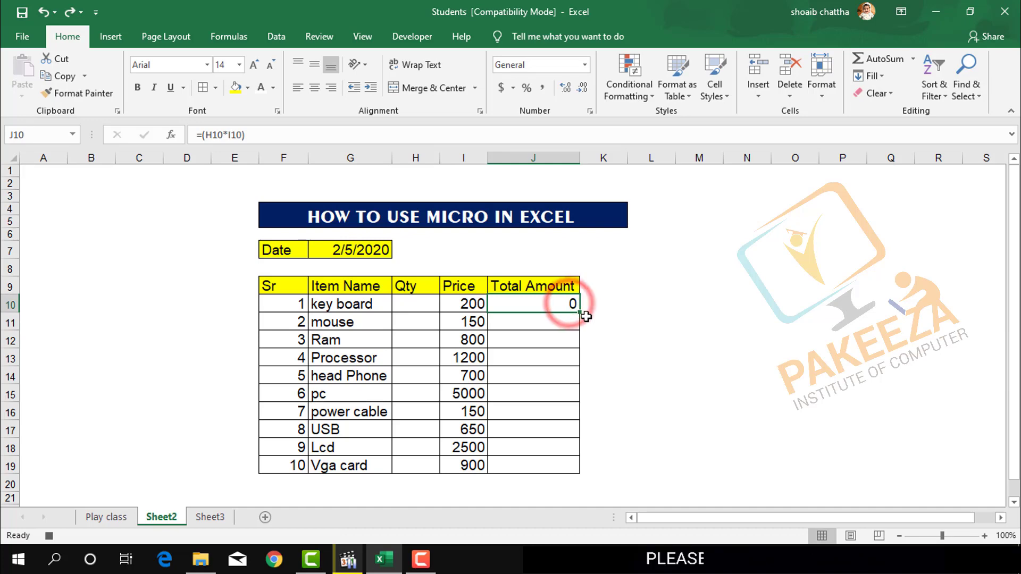
left_click_drag(579, 312, 579, 468)
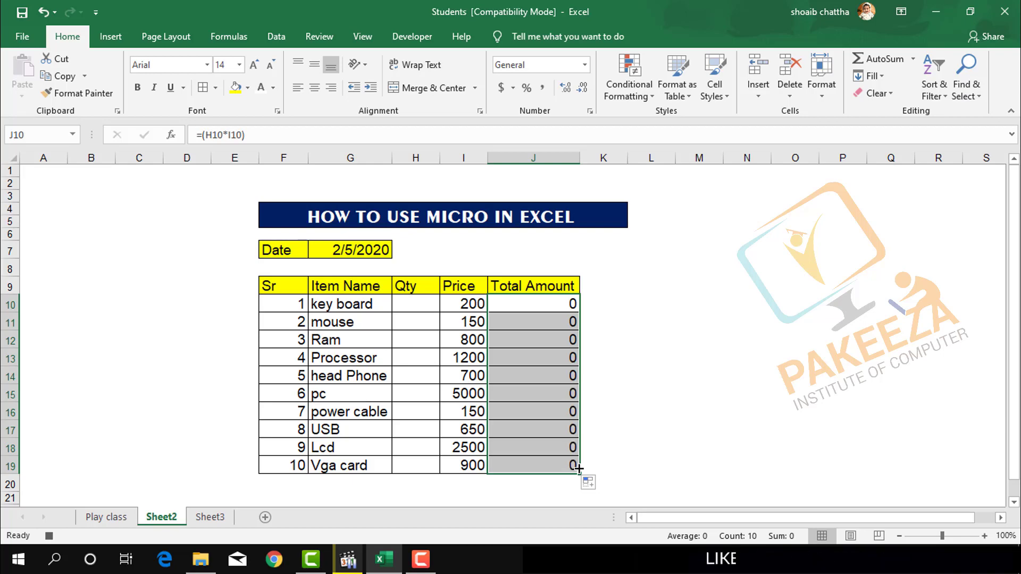
left_click(629, 385)
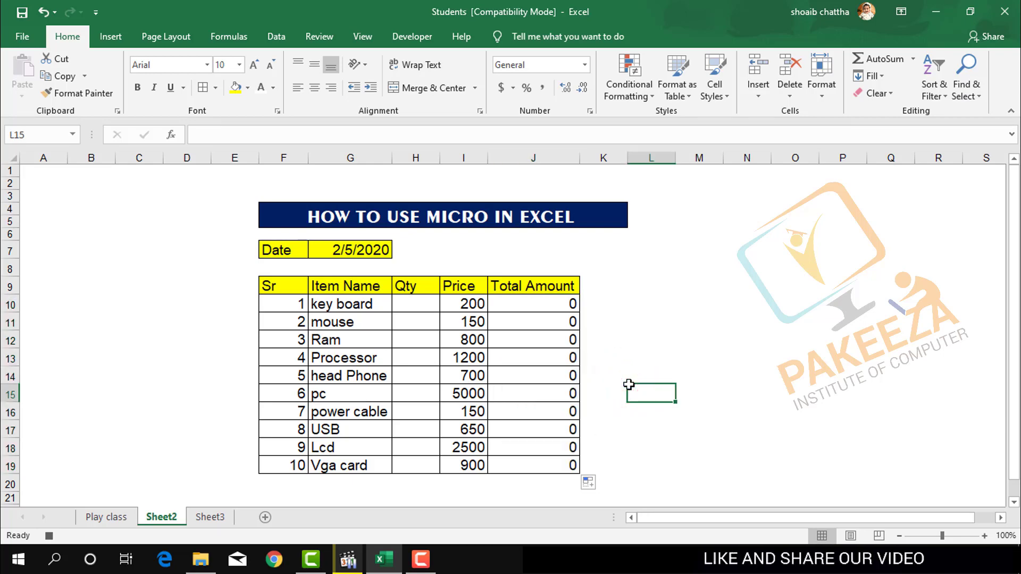
key("ctrl+s")
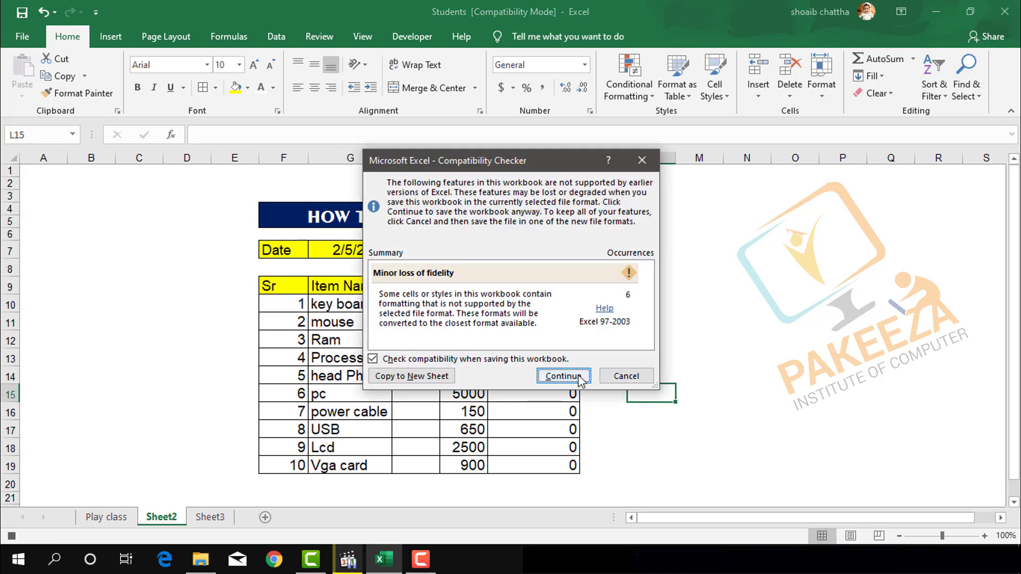
left_click(564, 376)
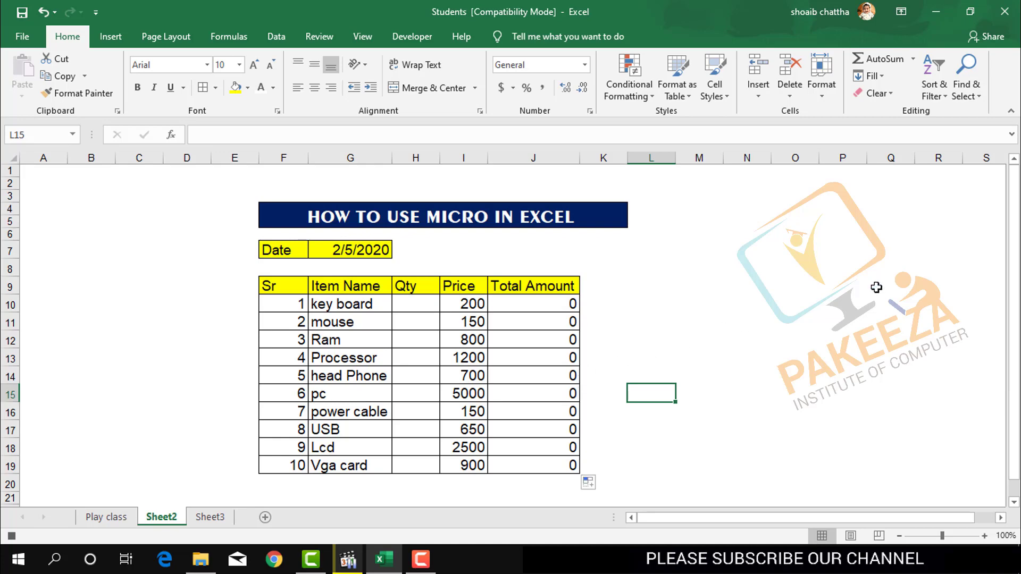
Enter the label Subtotal in cell G21 below the item table.
left_click_drag(1012, 265, 1013, 270)
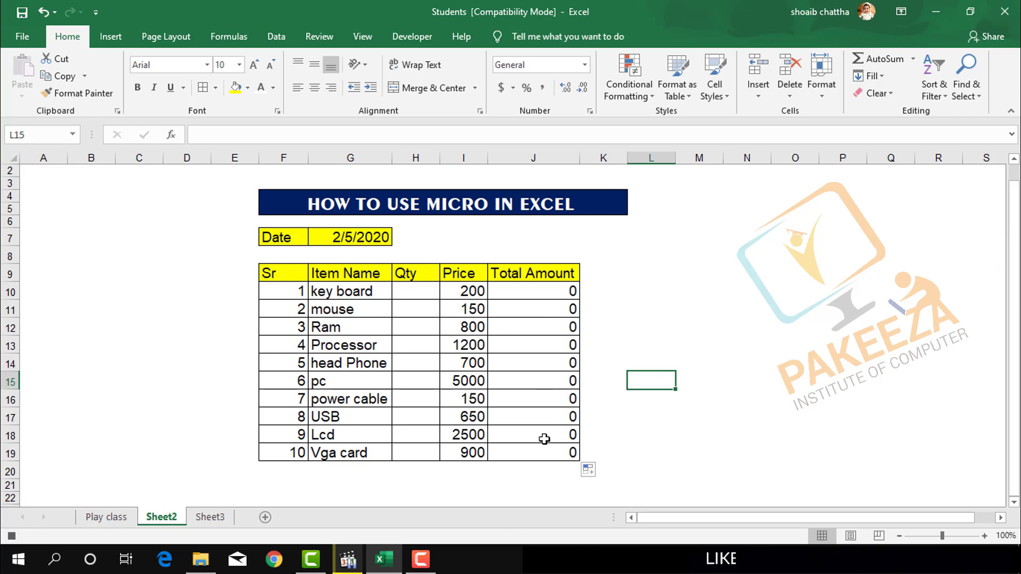
left_click(1014, 502)
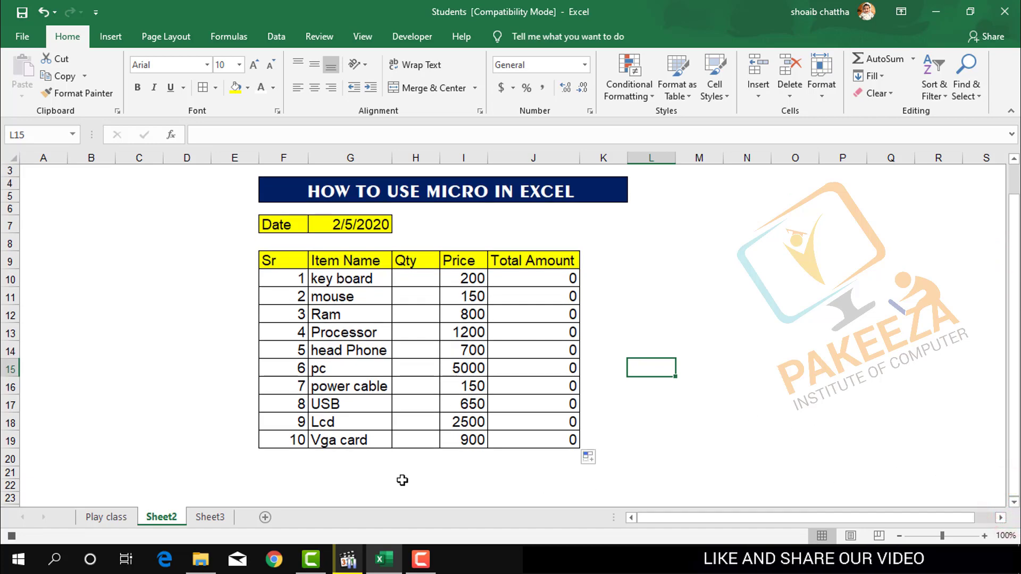
left_click(316, 473)
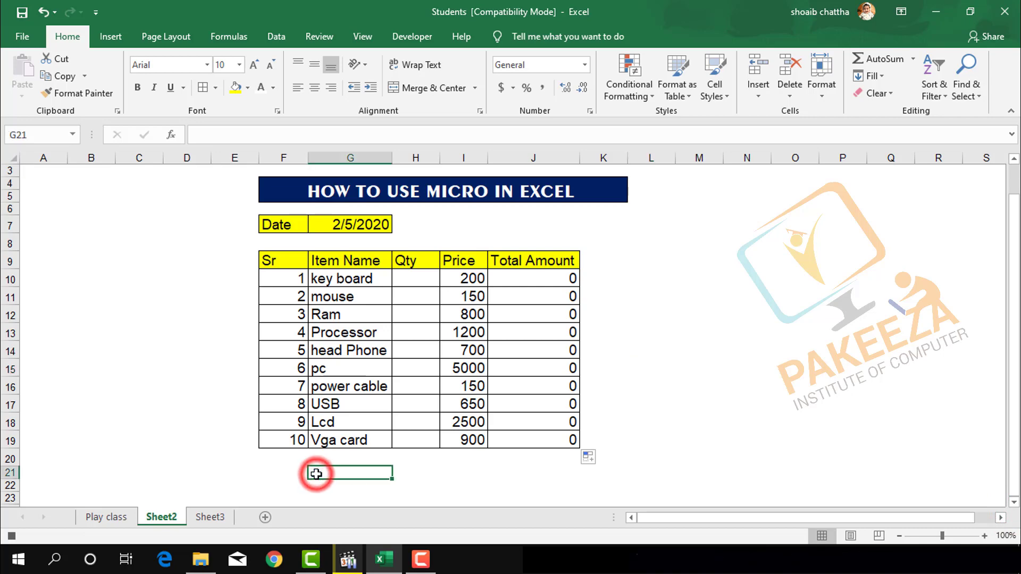
type("Sub")
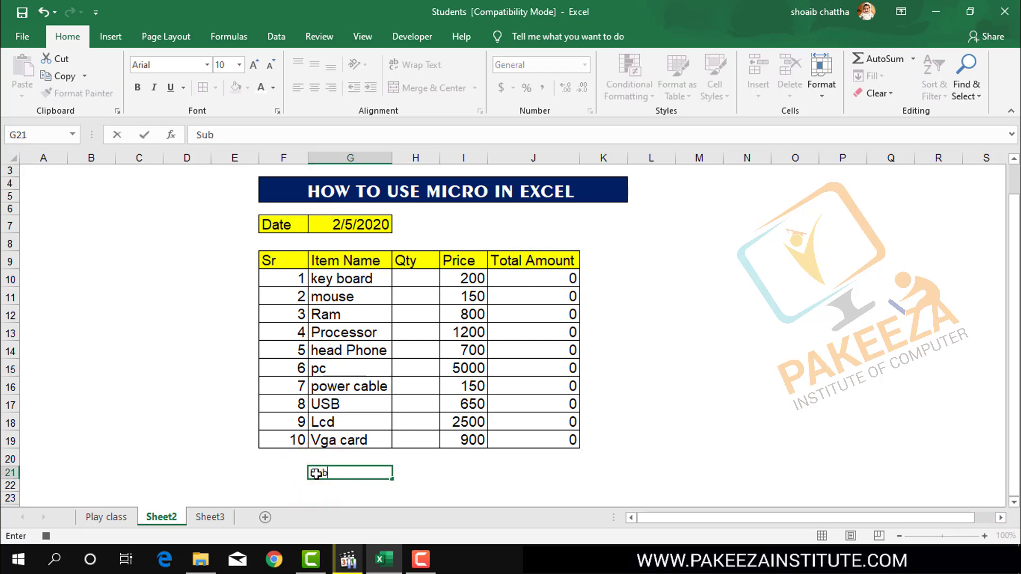
type("to")
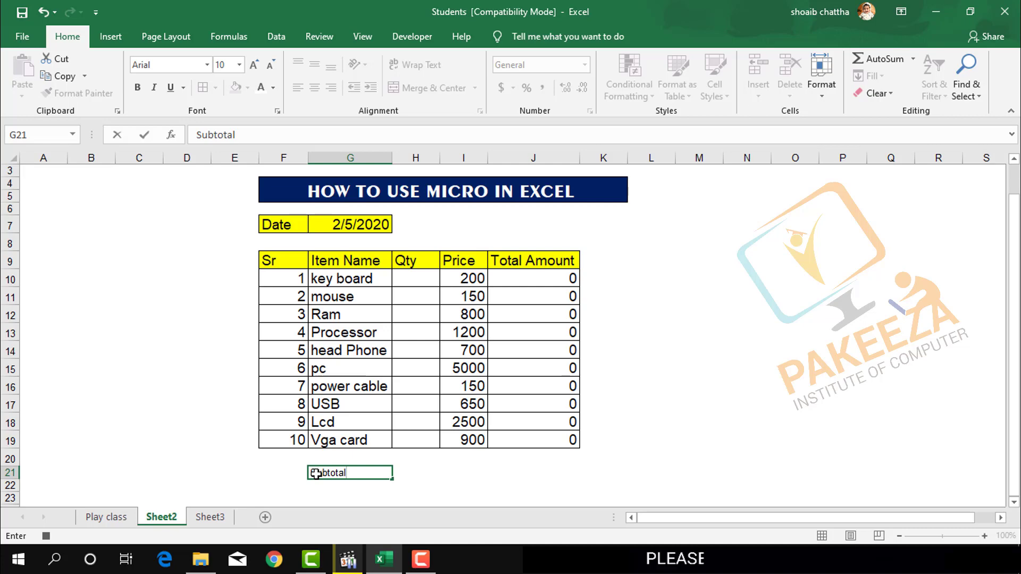
type("tal")
Enter the formula =SUM(H10:H19) in cell H21 to total the Qty column.
left_click(412, 473)
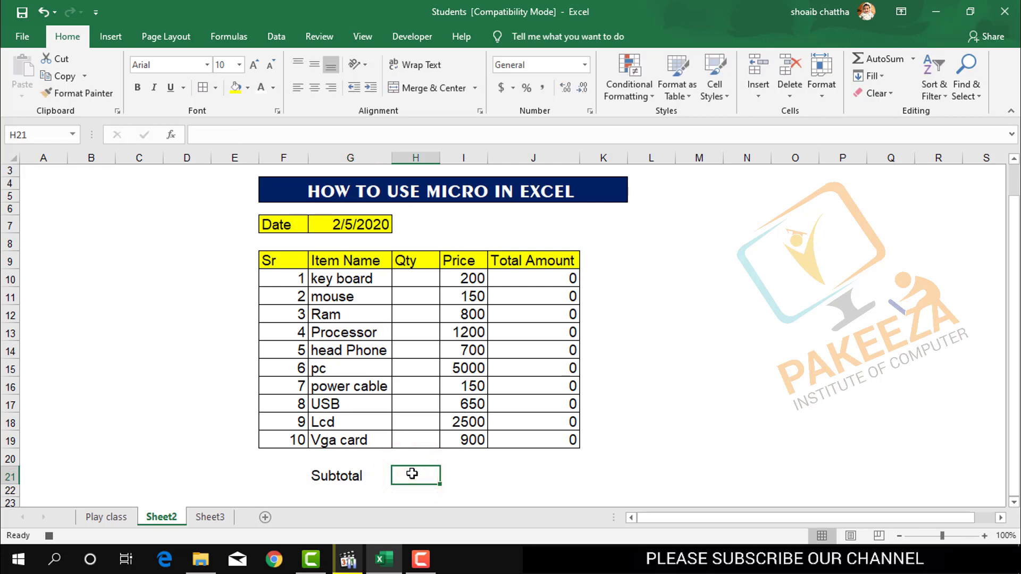
type("=(")
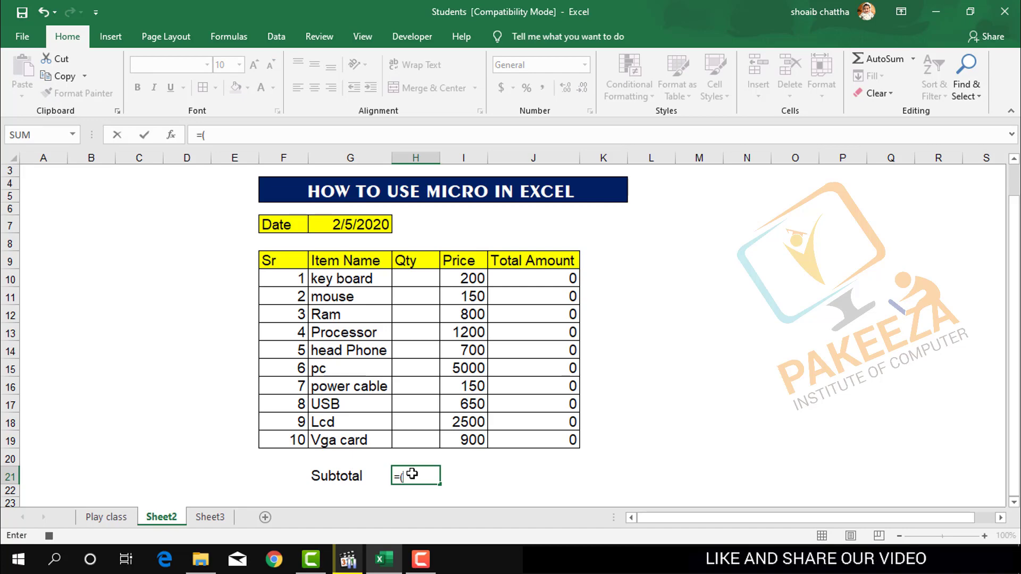
type("su")
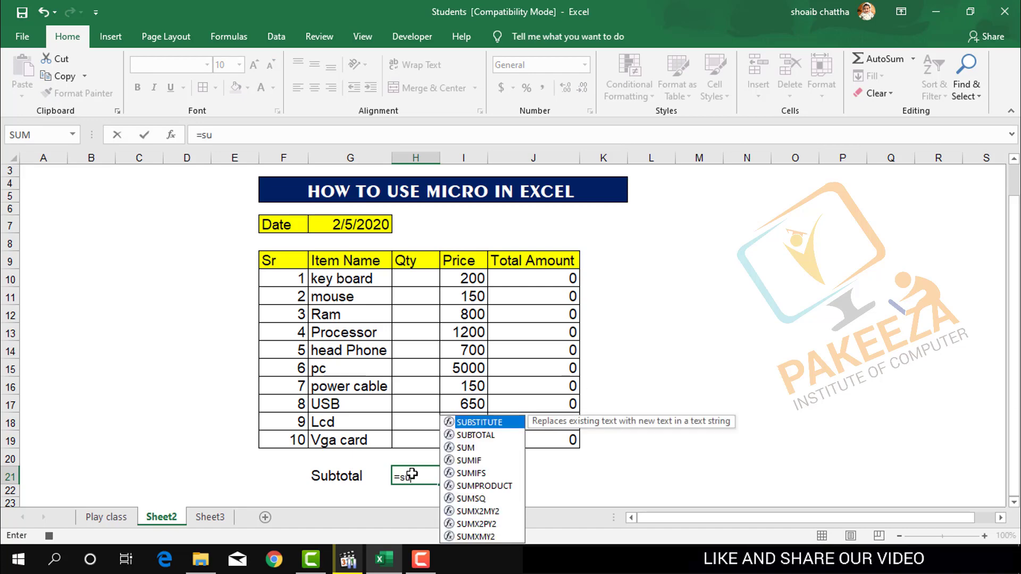
type("m(")
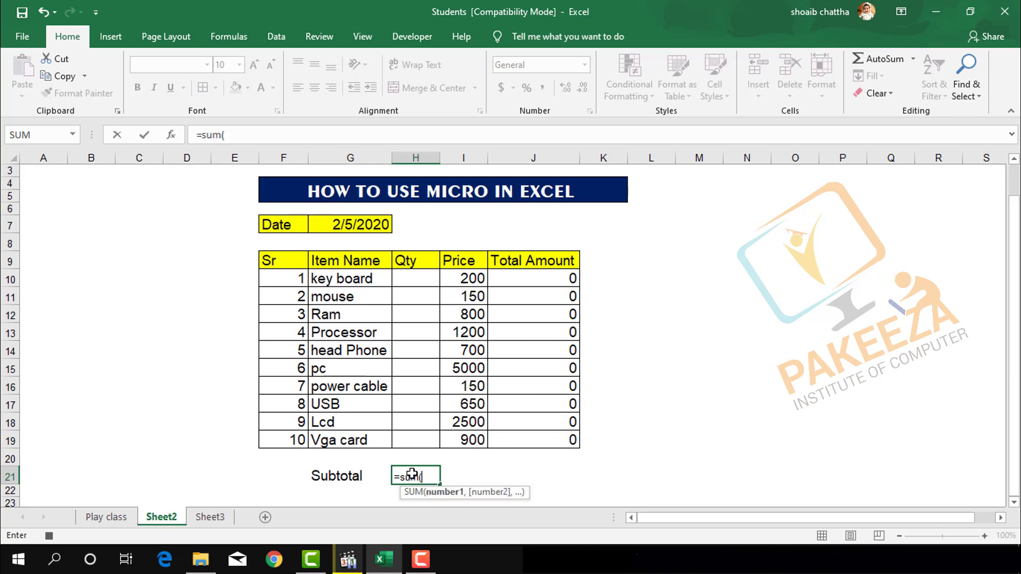
left_click_drag(415, 279, 415, 440)
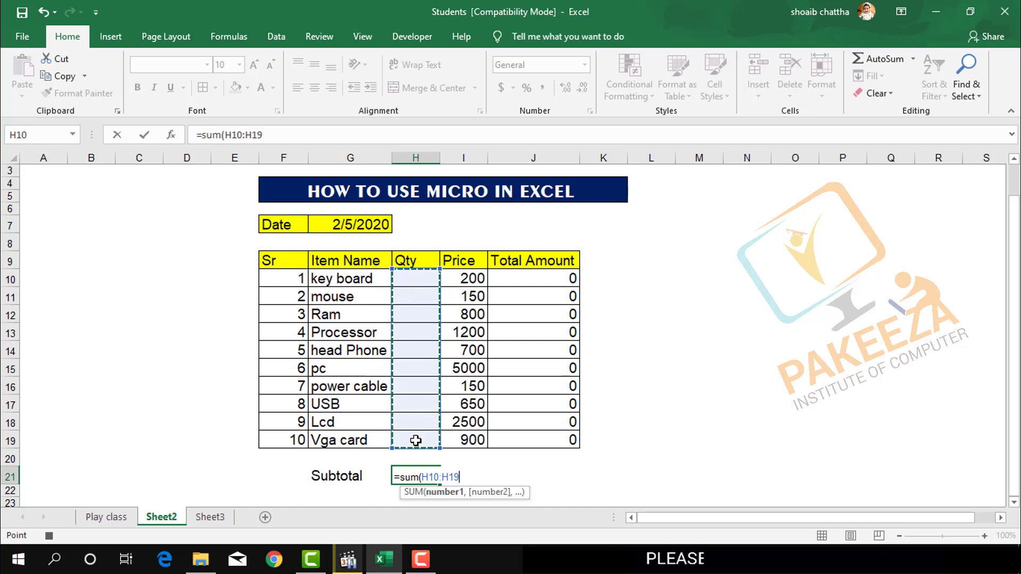
type(")")
key("Return")
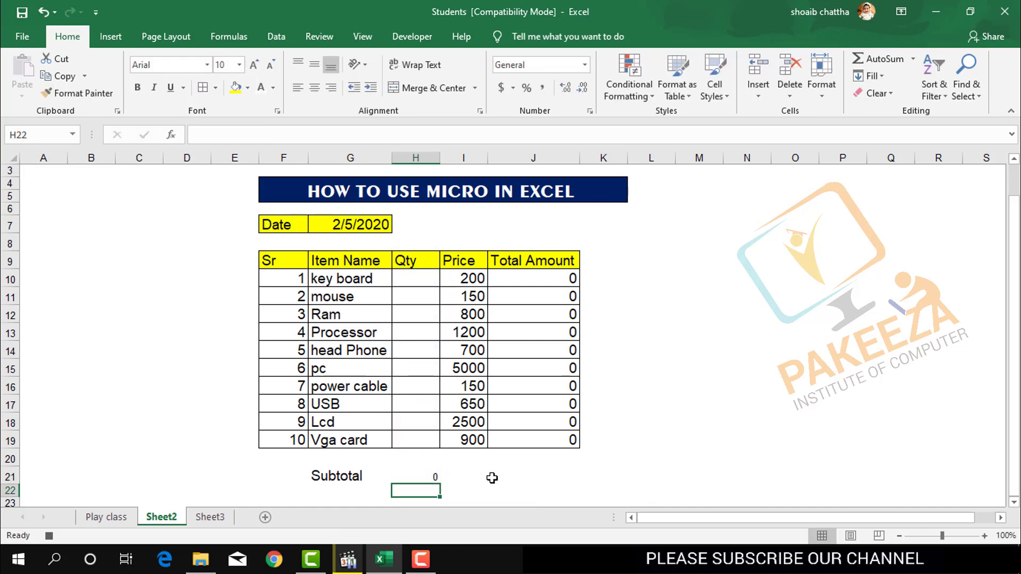
Enter the formula =SUM(J10:J19) in cell J21 to total the Total Amount column.
left_click(528, 476)
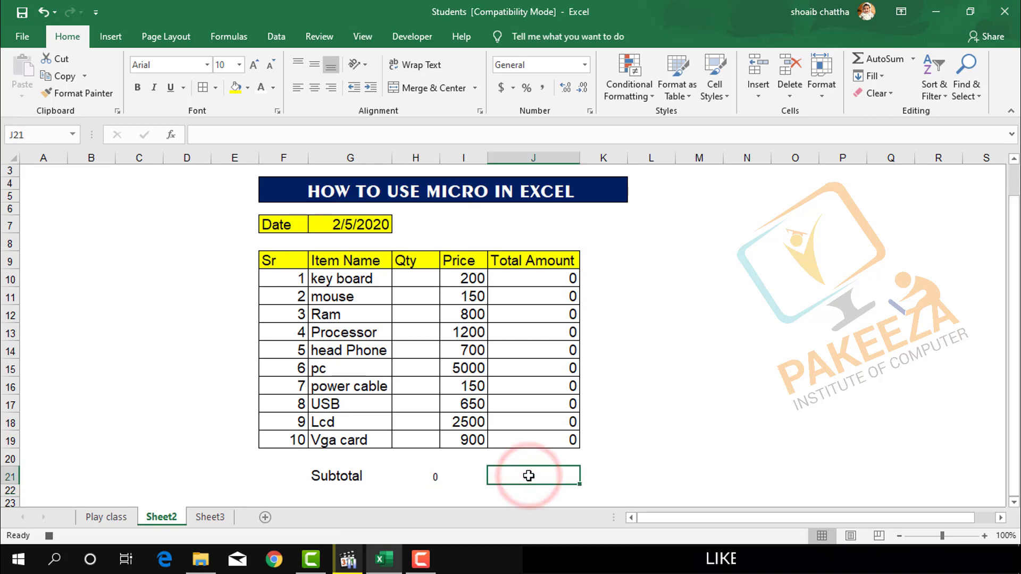
type("=sum")
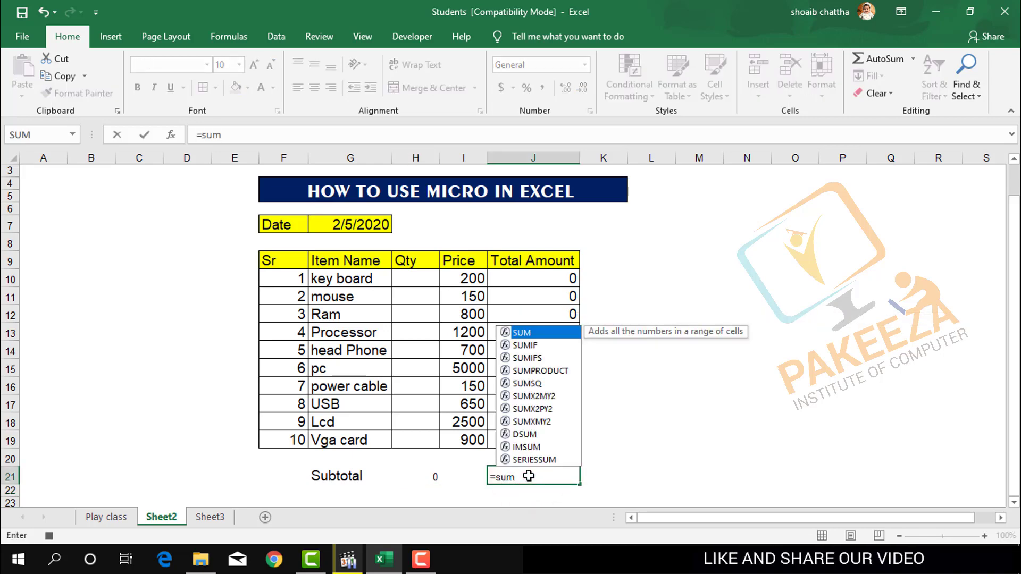
type("(")
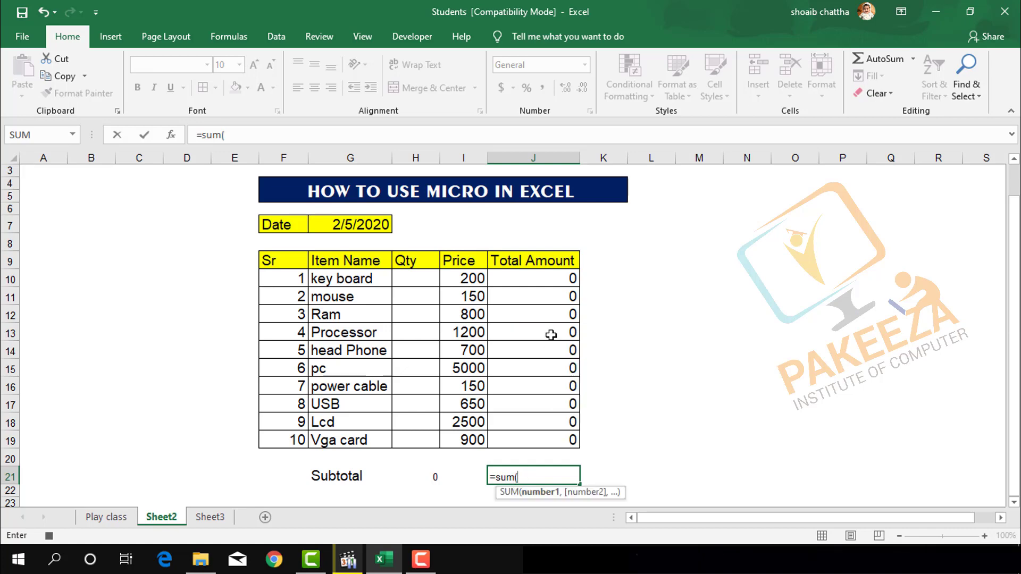
left_click_drag(563, 277, 556, 438)
type(")")
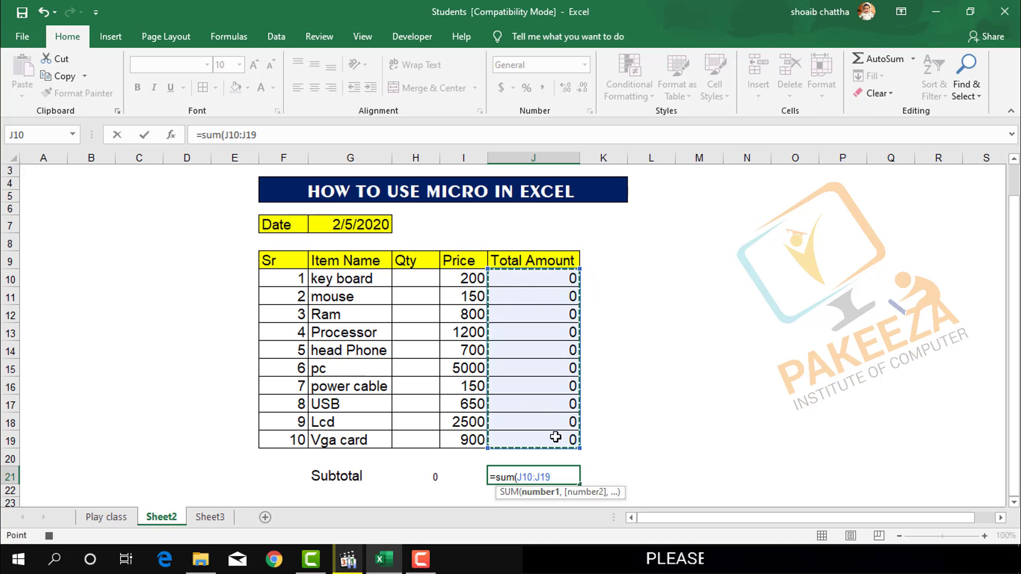
key("Return")
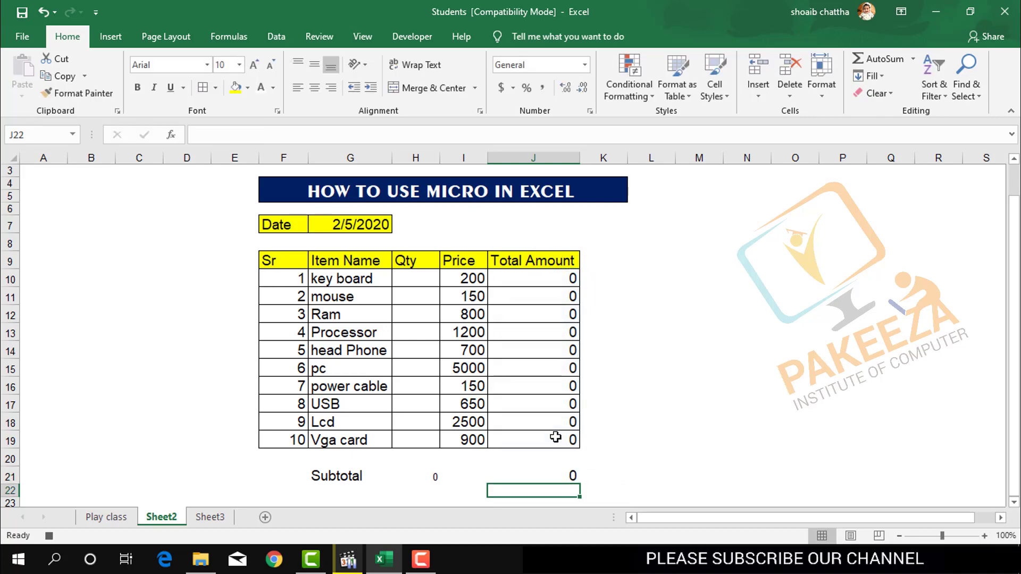
Give the subtotal cells G21, H21 and J21 a dark red fill and a white font colour.
left_click(526, 478)
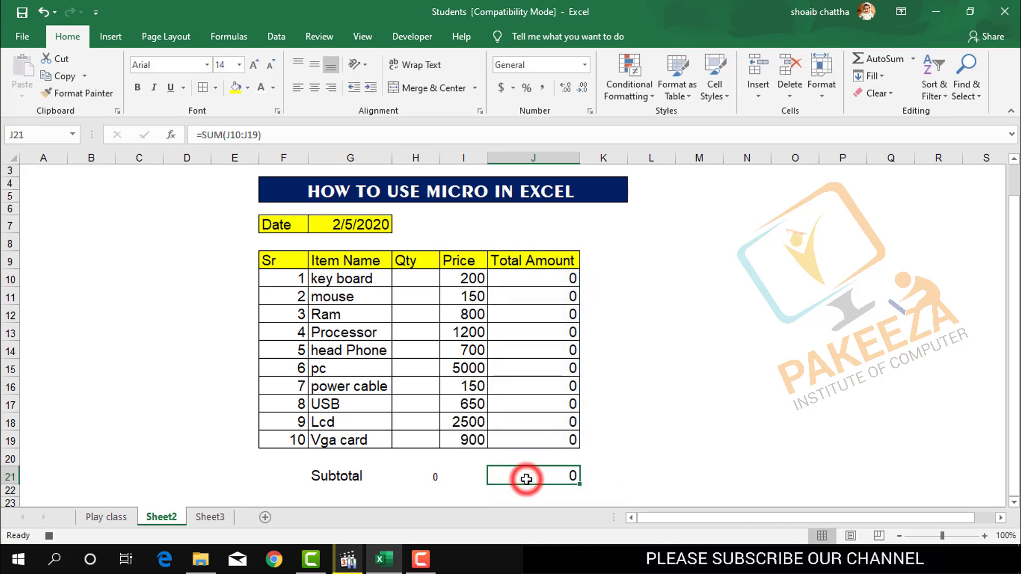
left_click(435, 476, "ctrl")
left_click(351, 480, "ctrl")
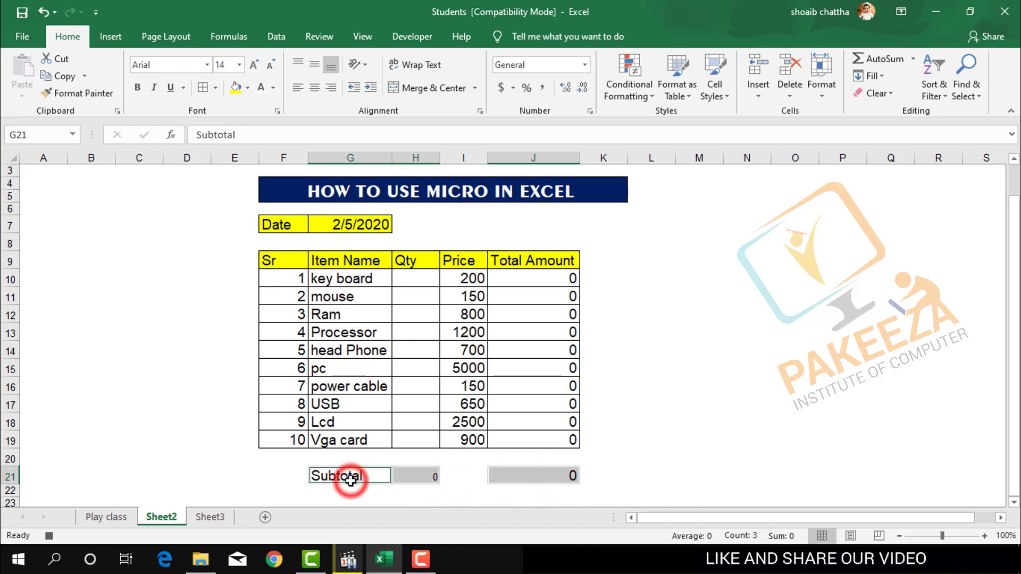
left_click(247, 88)
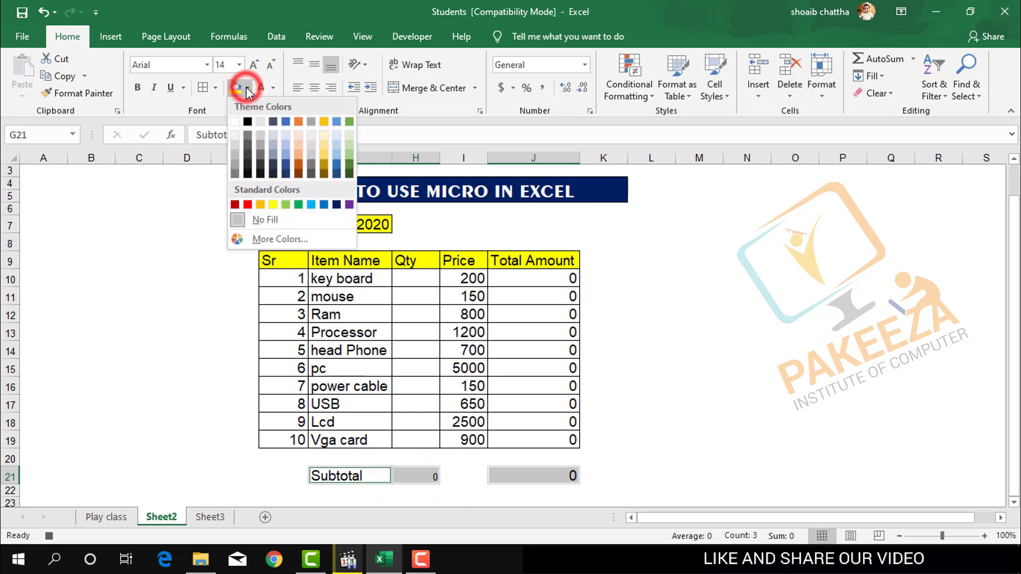
left_click(234, 204)
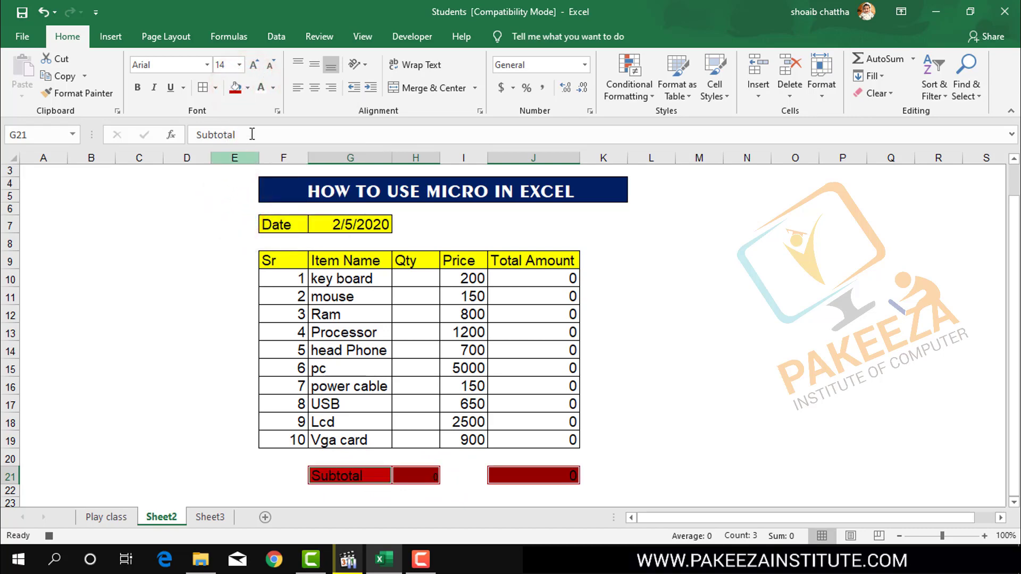
left_click(273, 88)
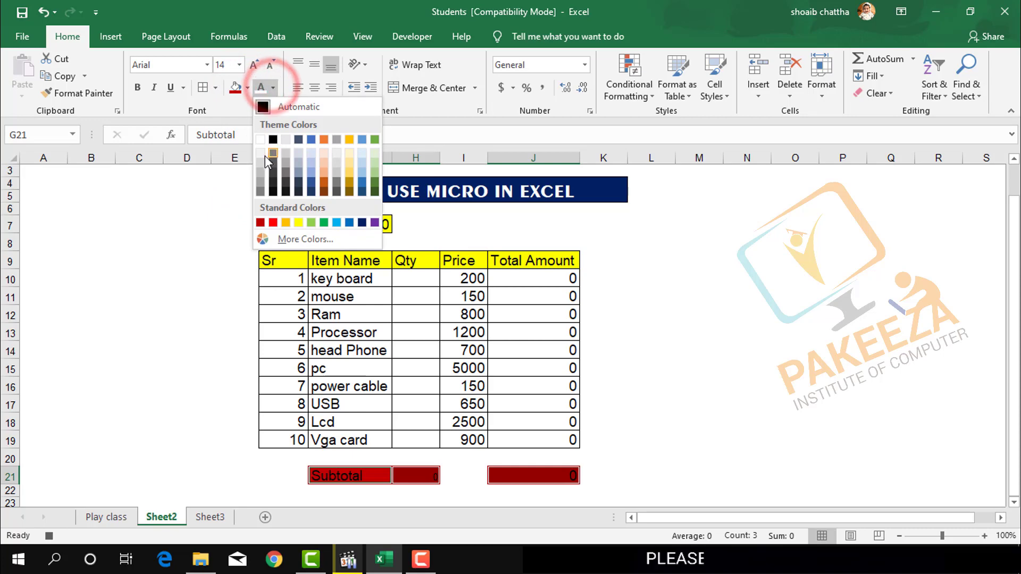
left_click(260, 139)
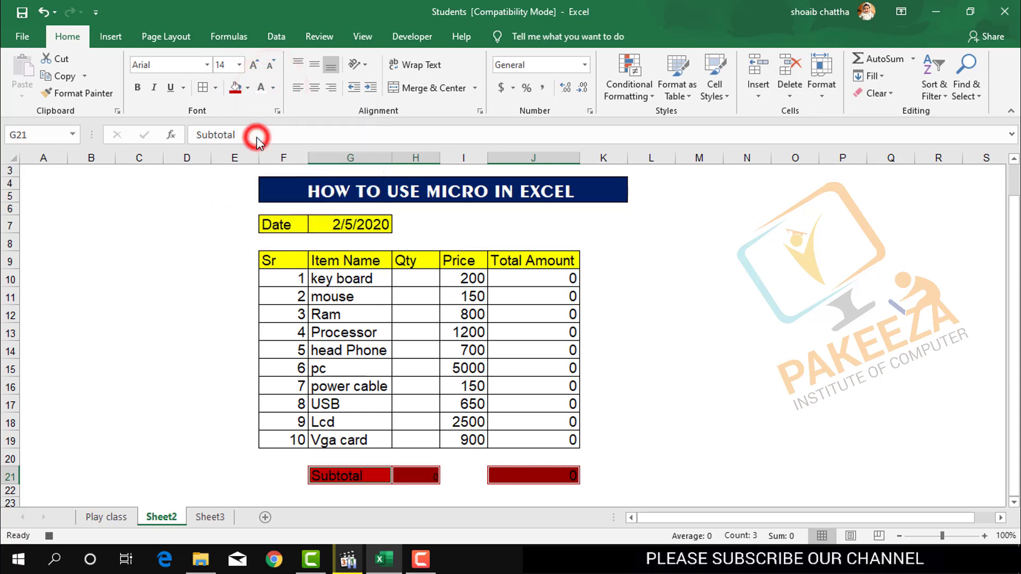
left_click(636, 378)
left_click_drag(537, 427, 668, 401)
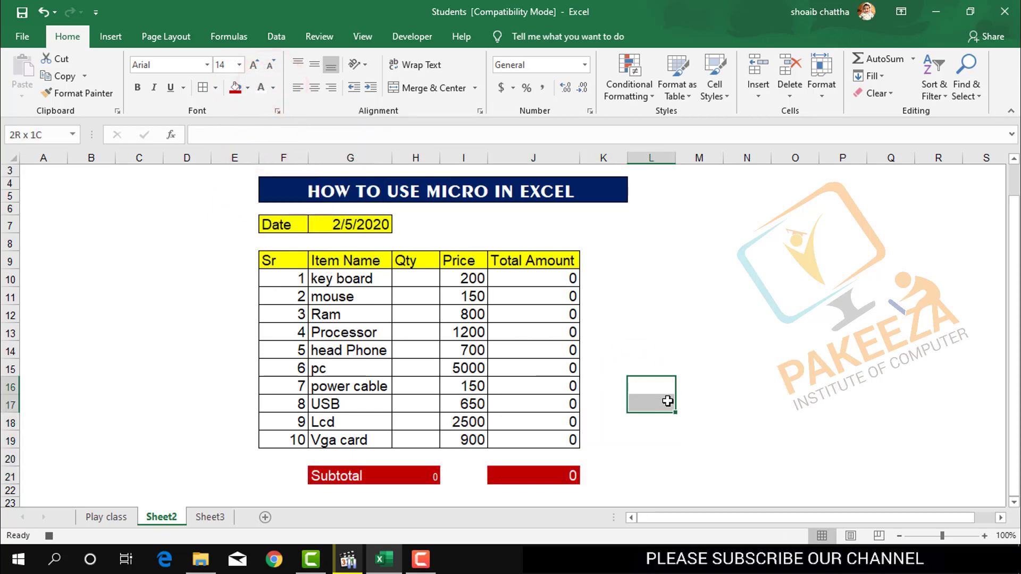
left_click(667, 401)
Set the font size of the quantity subtotal in cell H21 to 14.
left_click(432, 479)
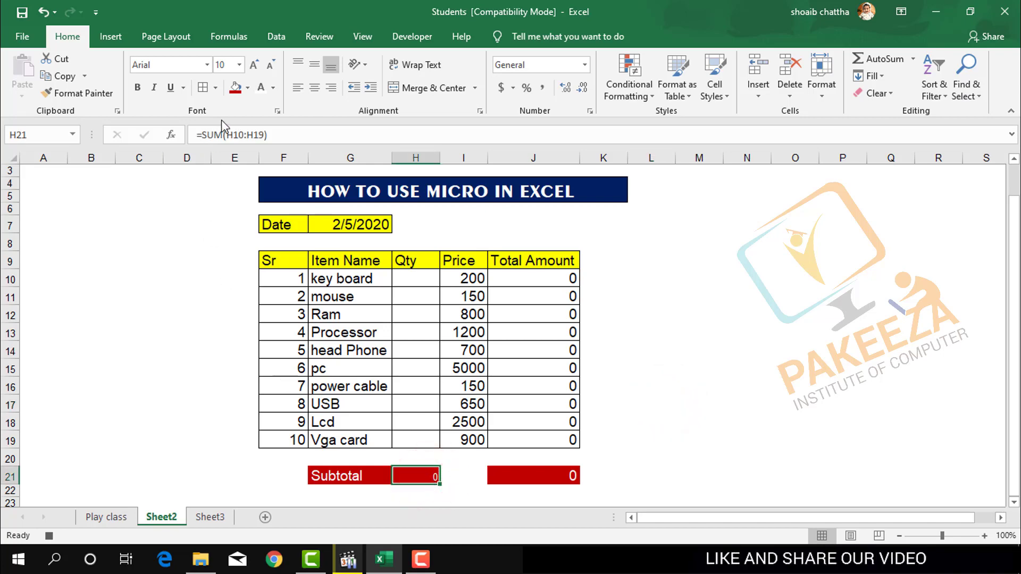
left_click(548, 481)
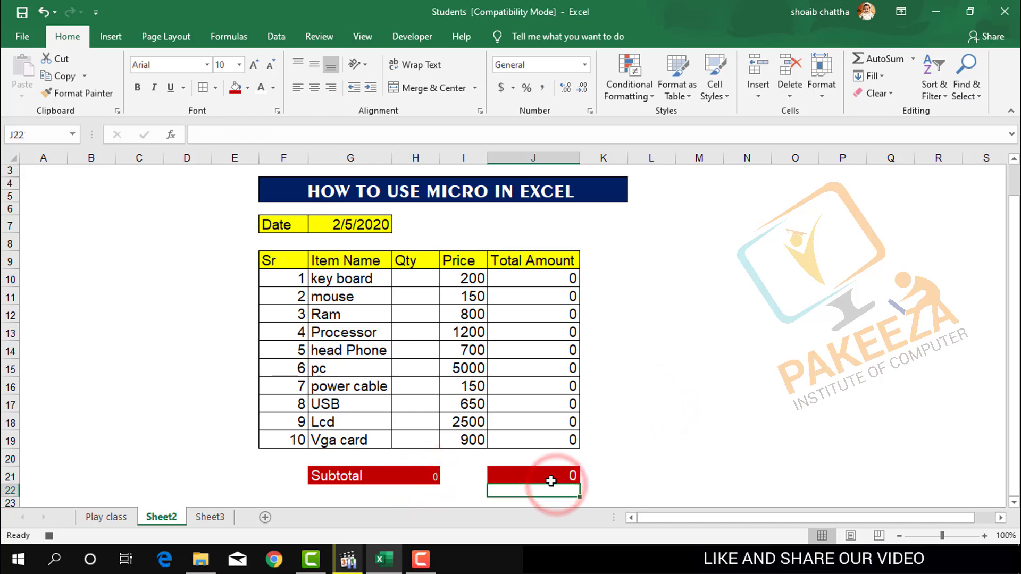
left_click(431, 476)
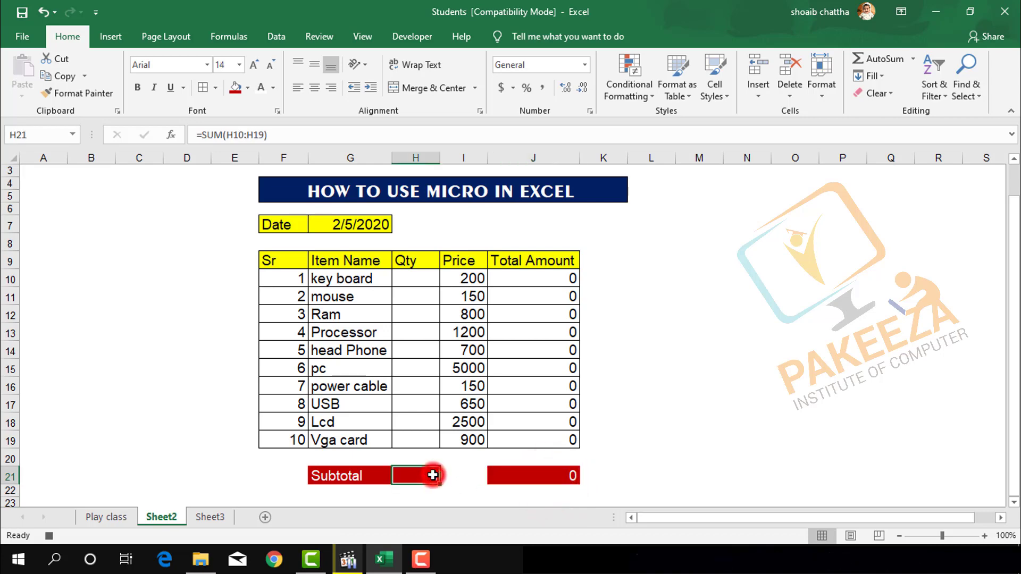
left_click(228, 66)
type("14")
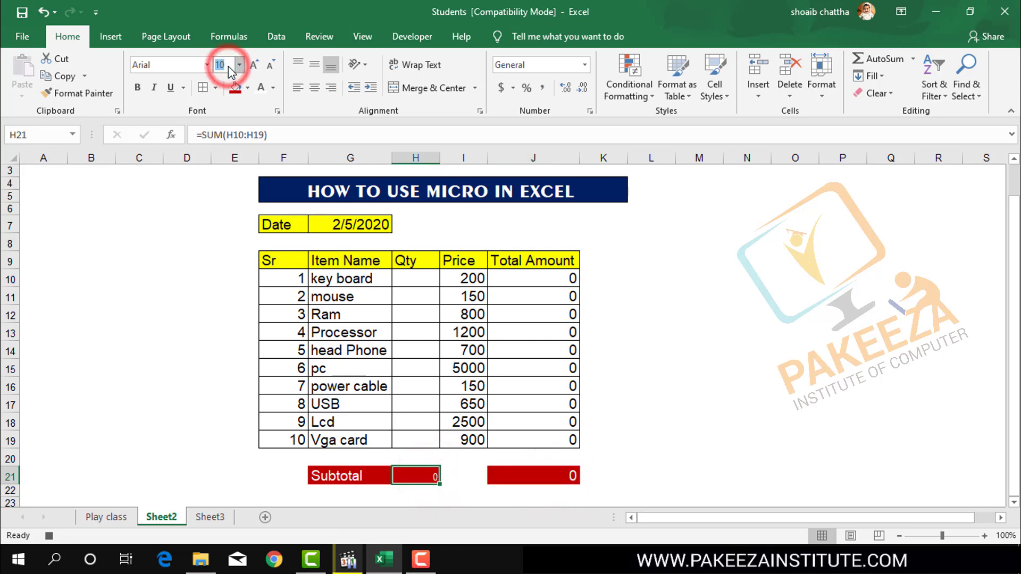
key("Return")
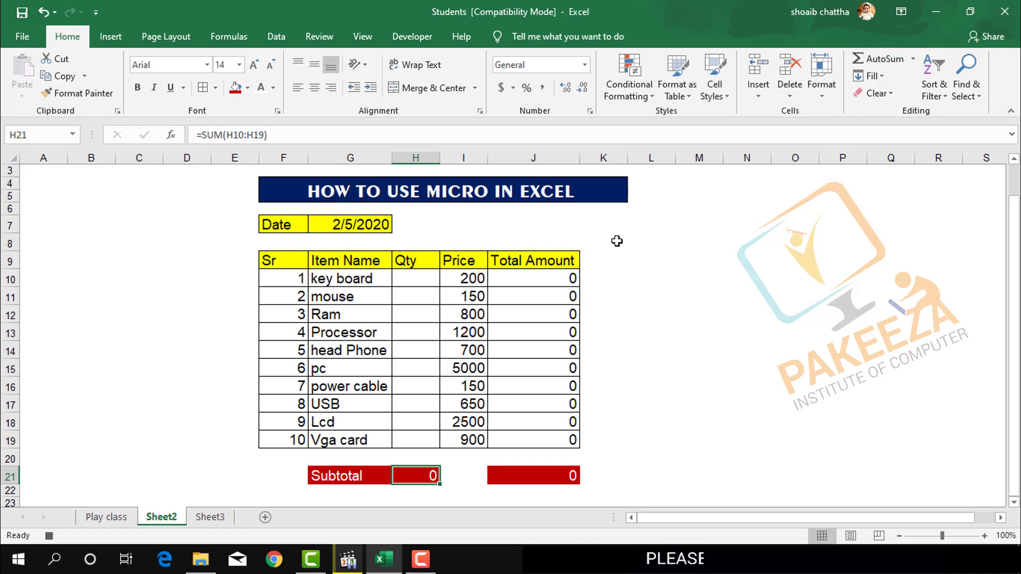
left_click(665, 328)
Set the font size of the whole subtotal row, cells G21 to J21, to 16.
left_click(342, 475)
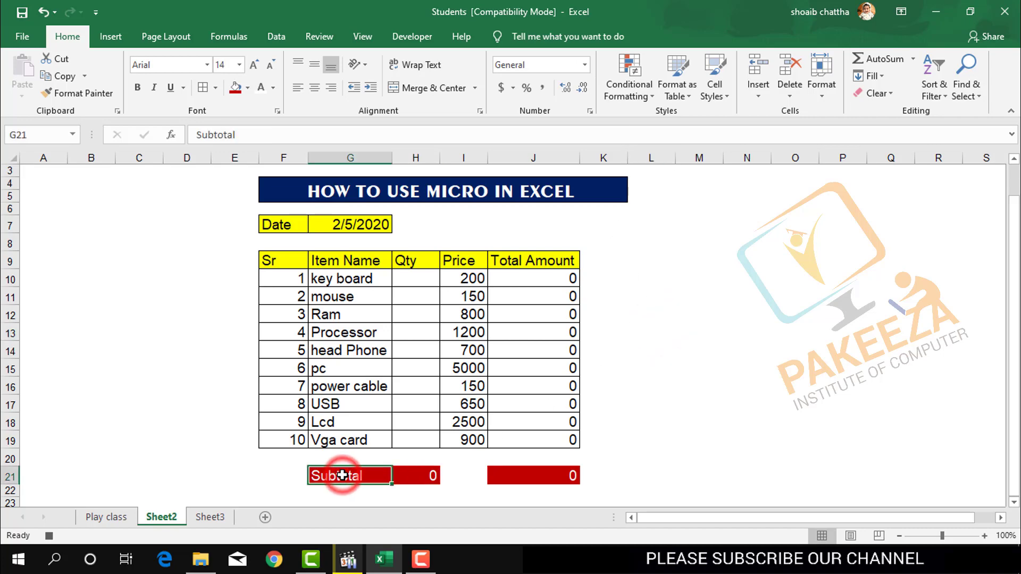
key("shift+Right")
key("shift+Right")
key("shift+Right")
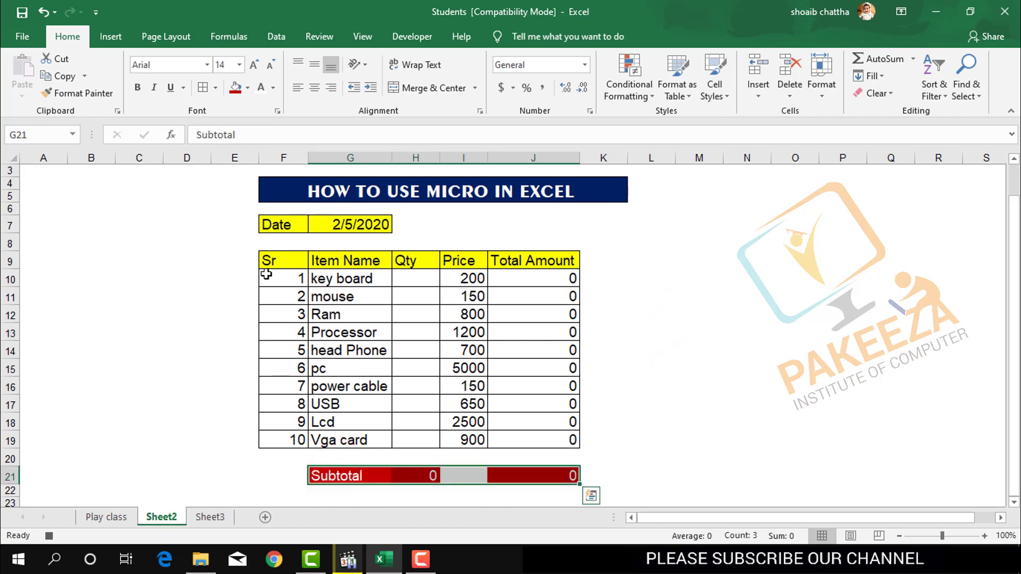
left_click(231, 66)
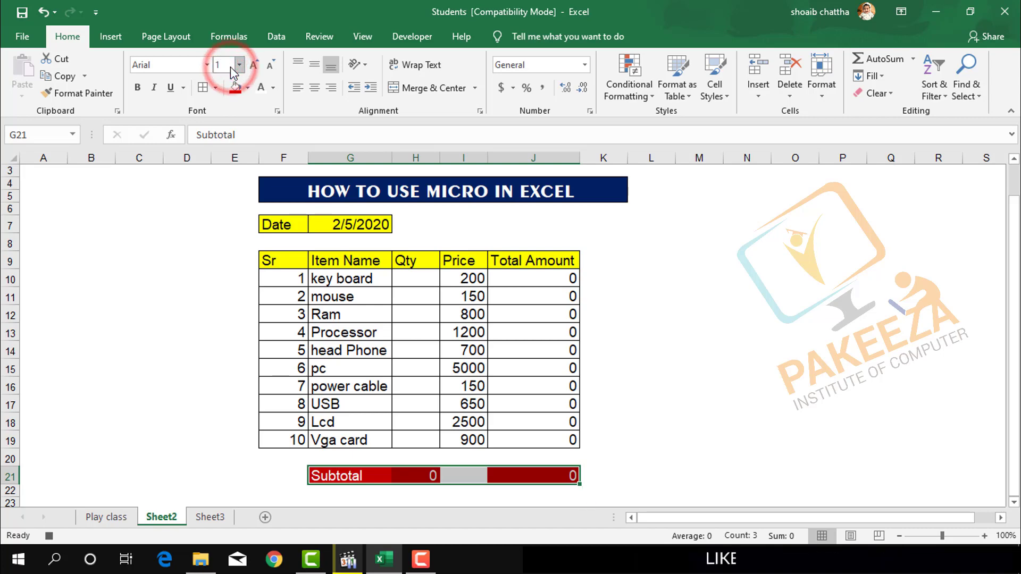
type("16")
key("Return")
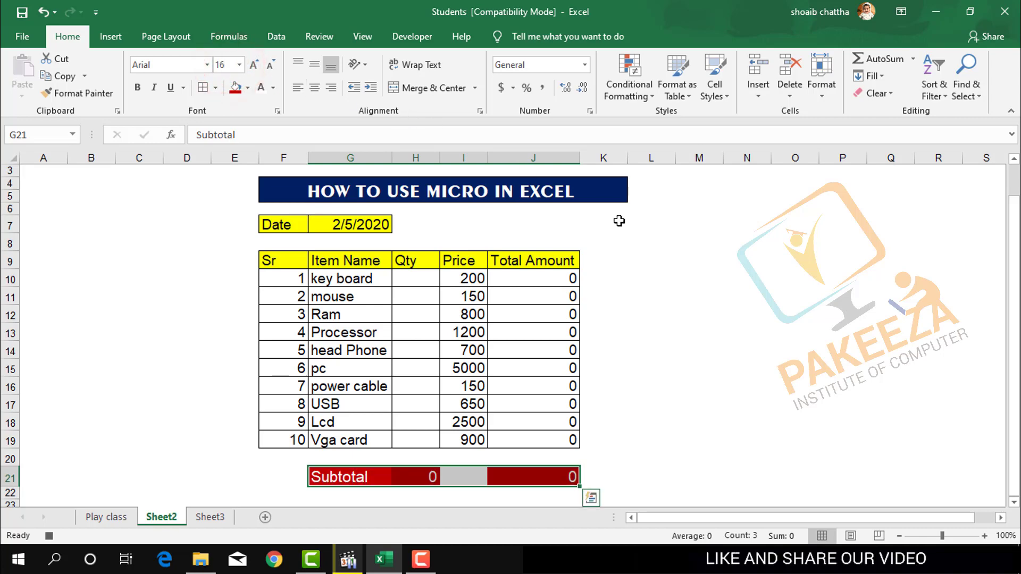
left_click(696, 326)
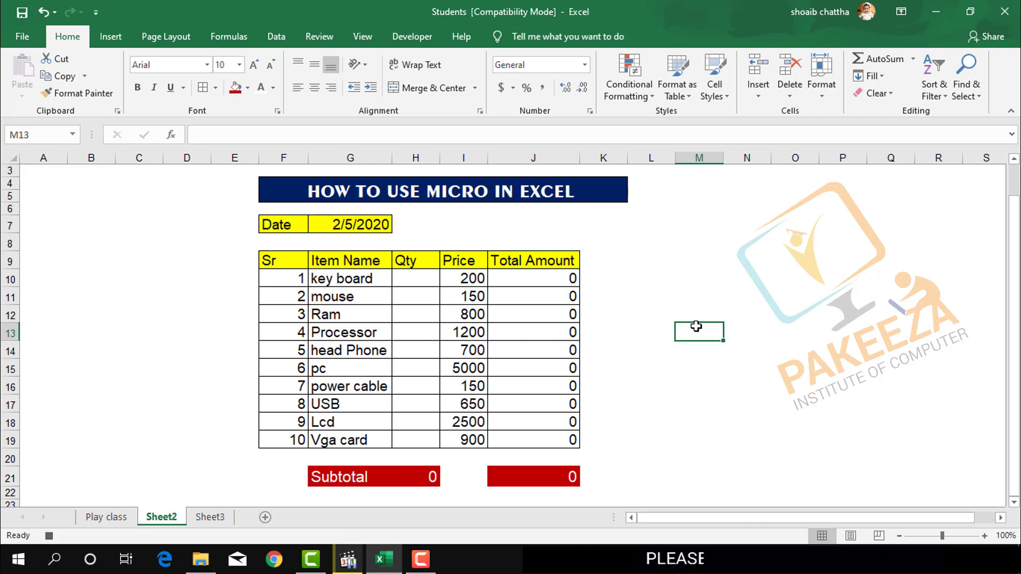
Centre the contents of column F, which holds the date label and serial numbers.
left_click(290, 156)
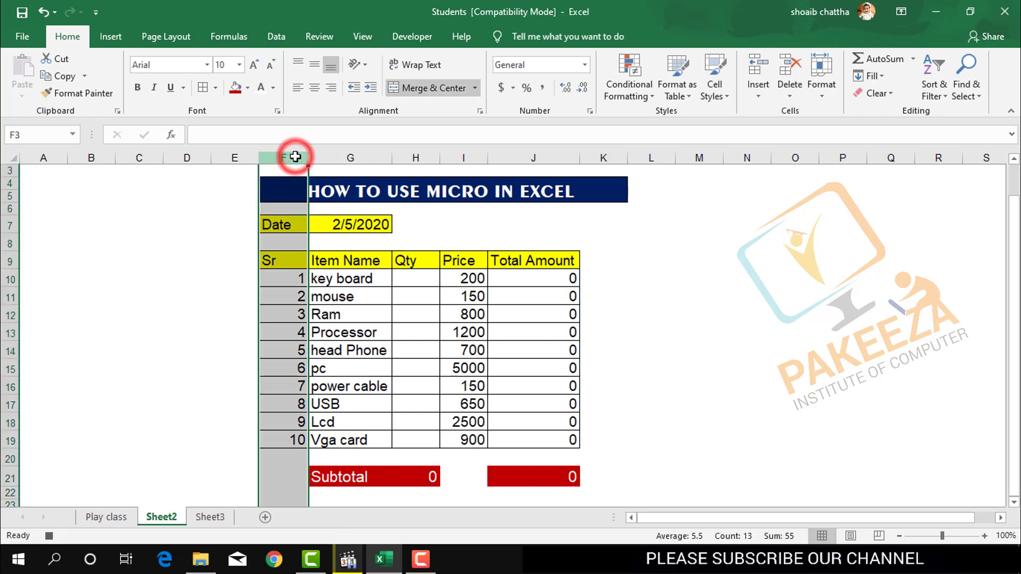
left_click(313, 88)
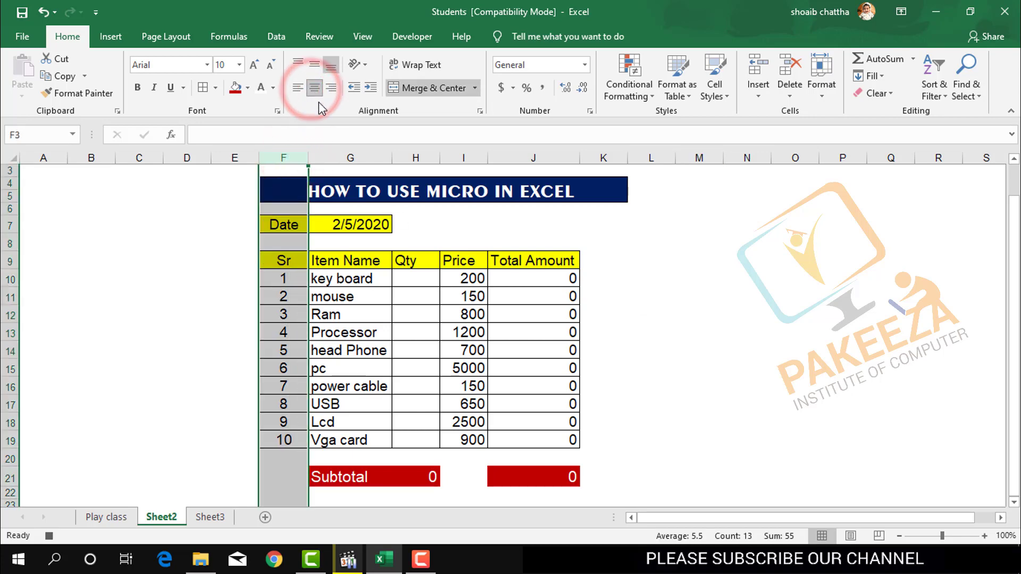
Centre the contents of the Price column I and the Total Amount column J.
left_click(638, 314)
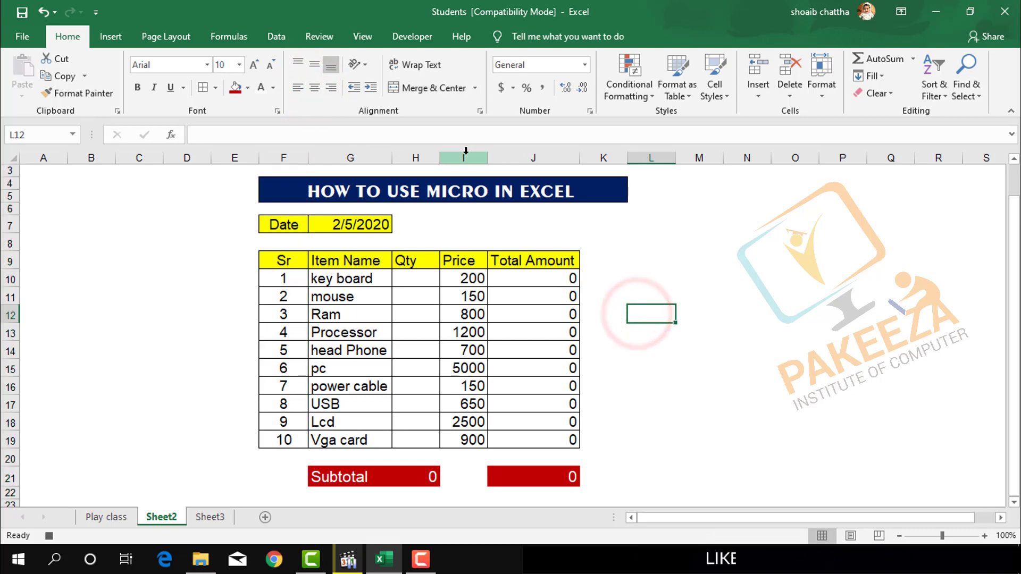
left_click(464, 155)
left_click(314, 88)
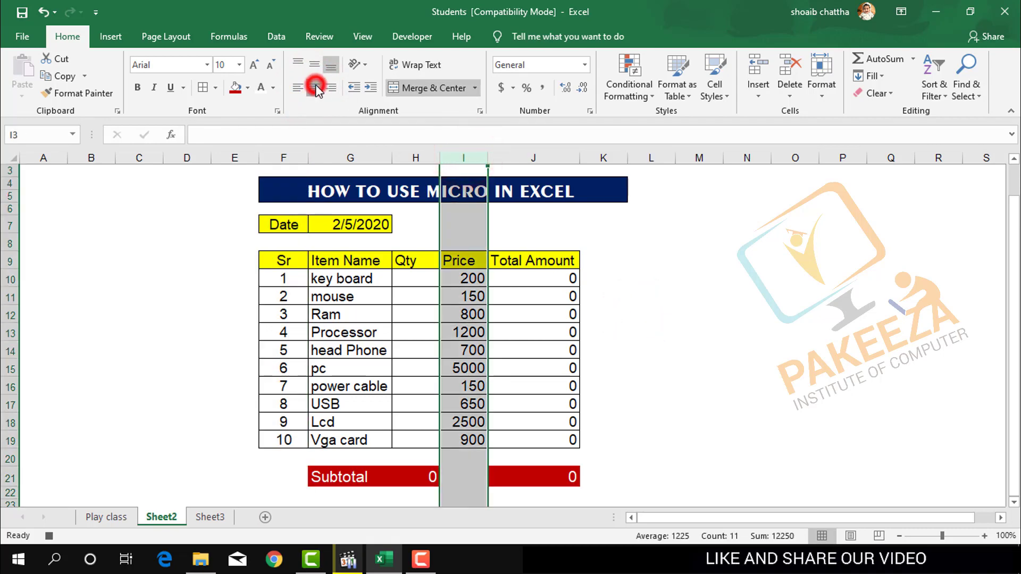
left_click(544, 155)
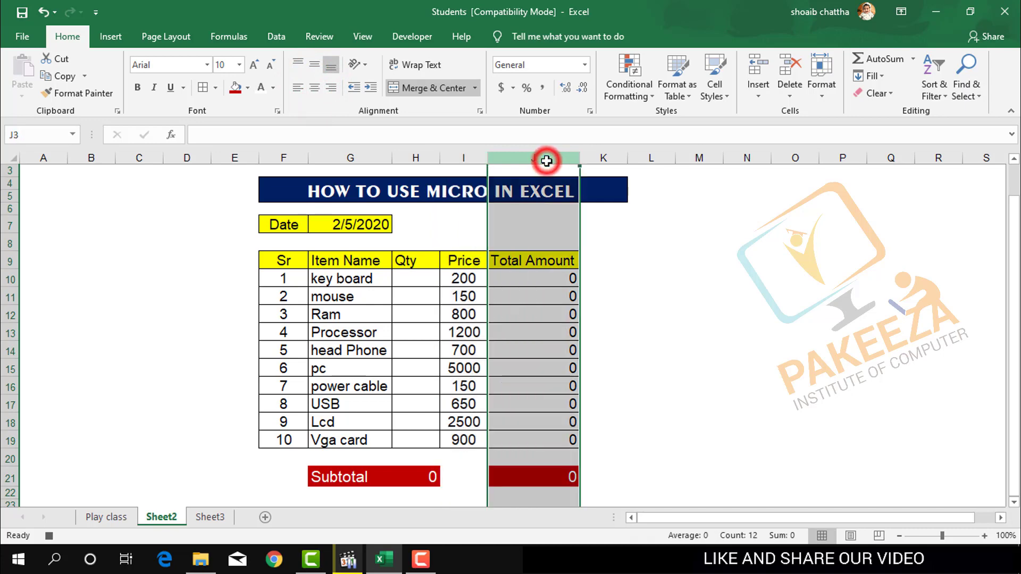
left_click(315, 88)
left_click(676, 348)
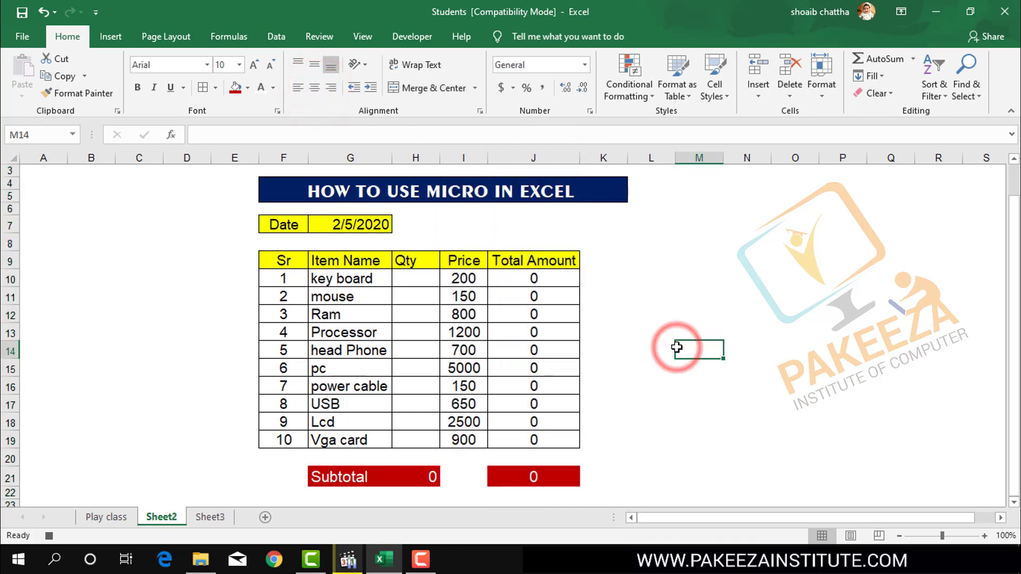
Enter a trial quantity of 1 for the key board in cell H10 to test the total formulas.
left_click(417, 278)
type("1")
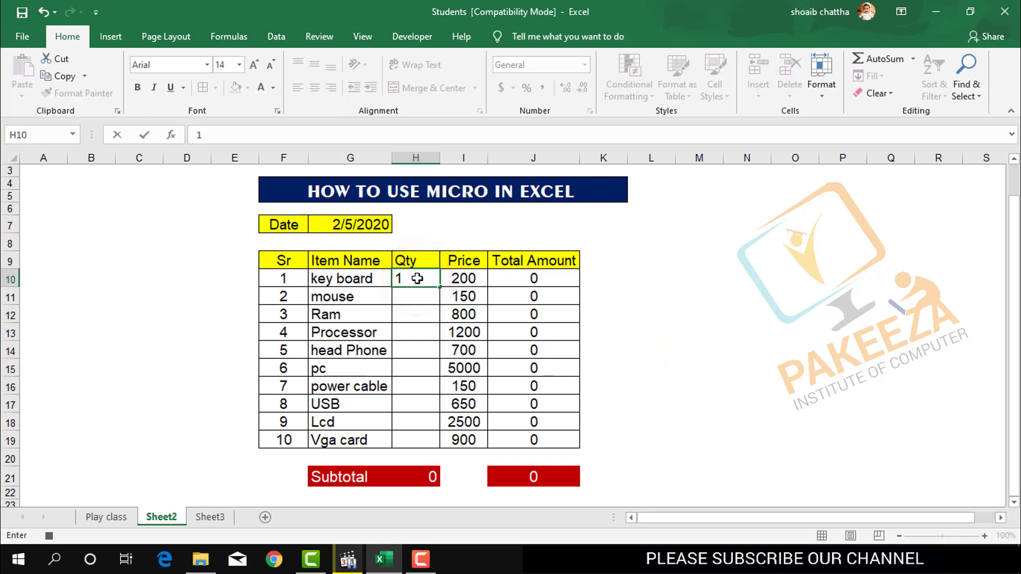
key("Return")
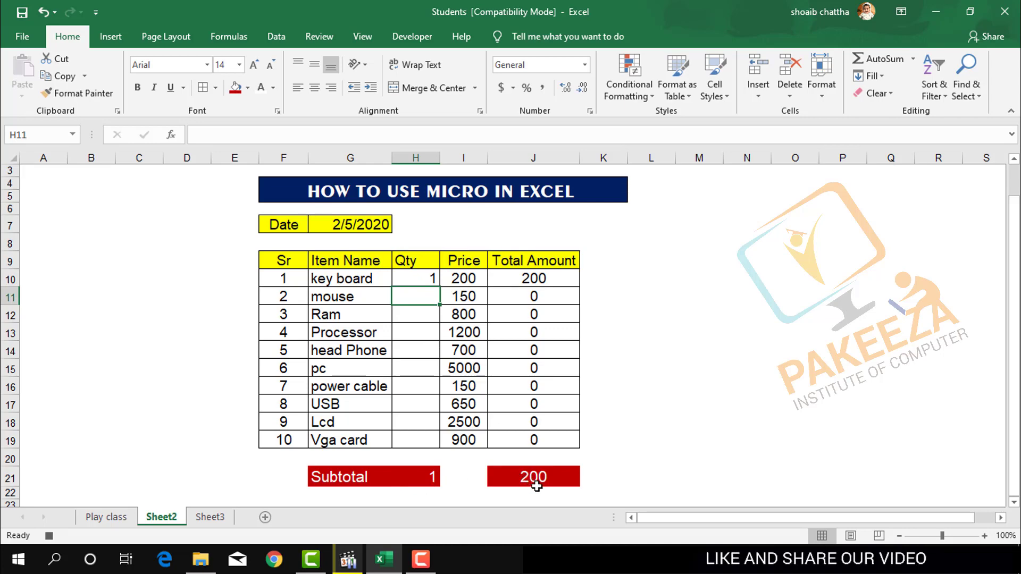
left_click(434, 283)
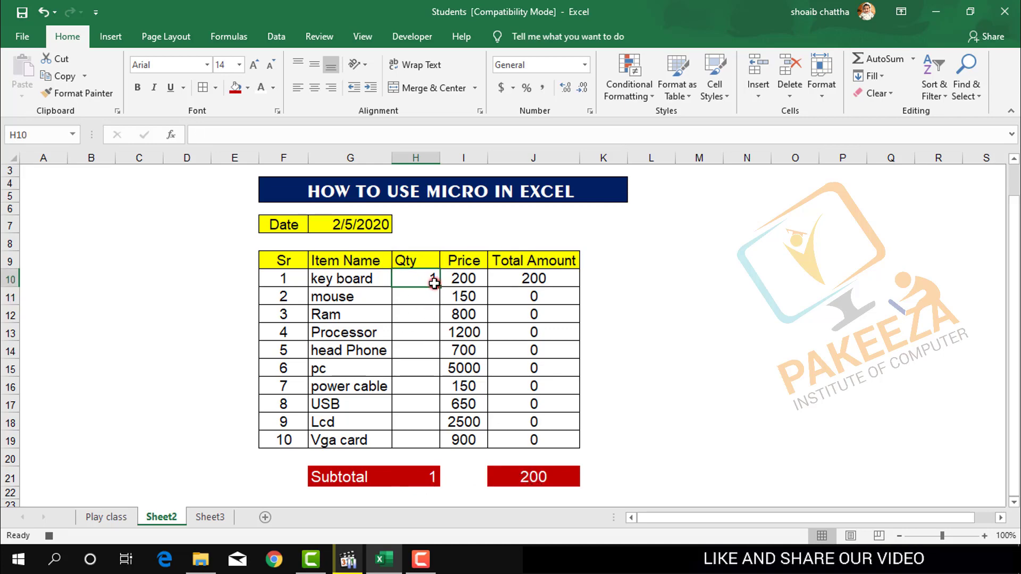
left_click(429, 302)
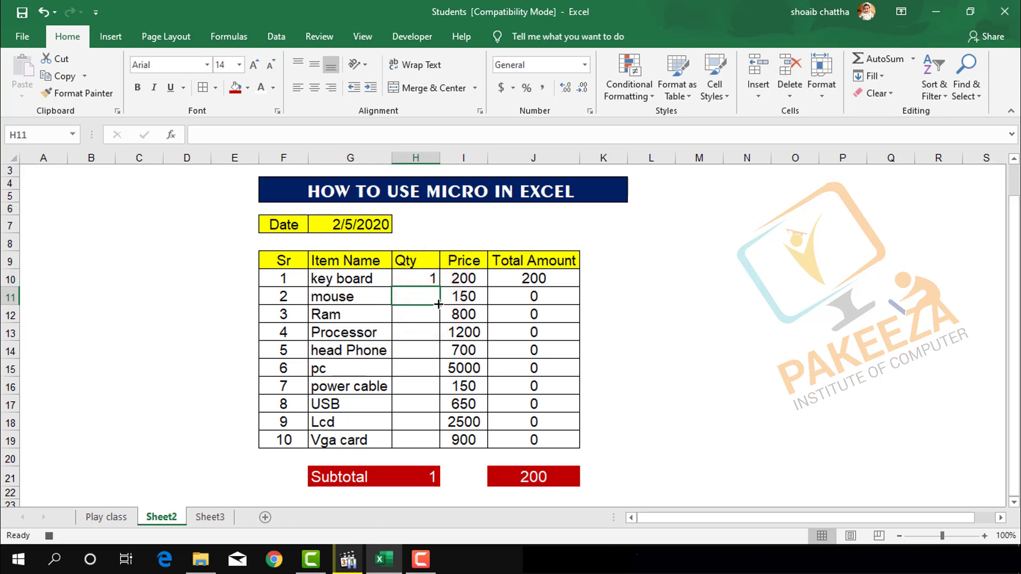
left_click_drag(438, 304, 438, 443)
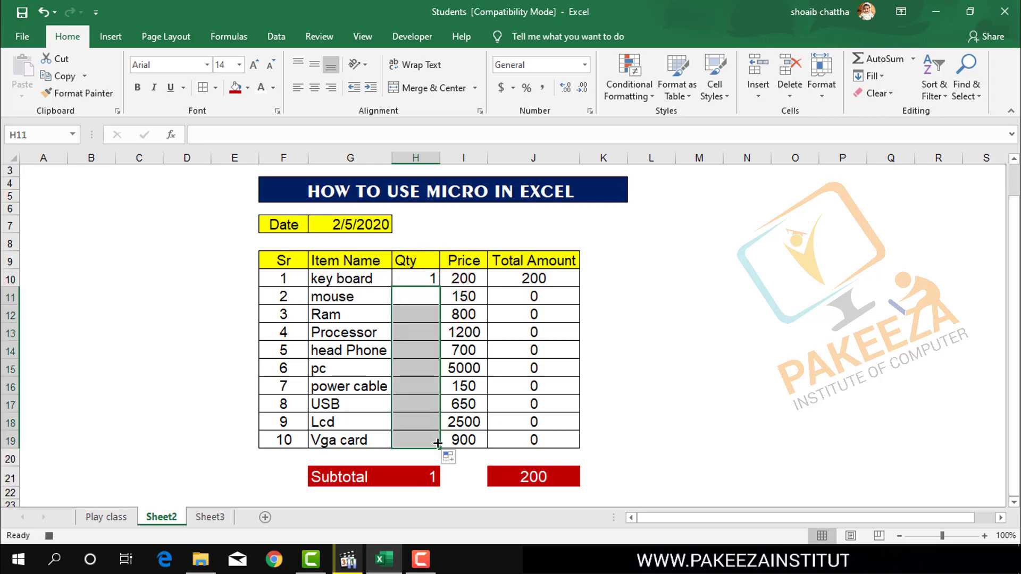
Enter trial quantities 2, 3 and 4 for the mouse, Ram and Processor in cells H11 to H13.
left_click(433, 291)
type("2")
key("Return")
type("3")
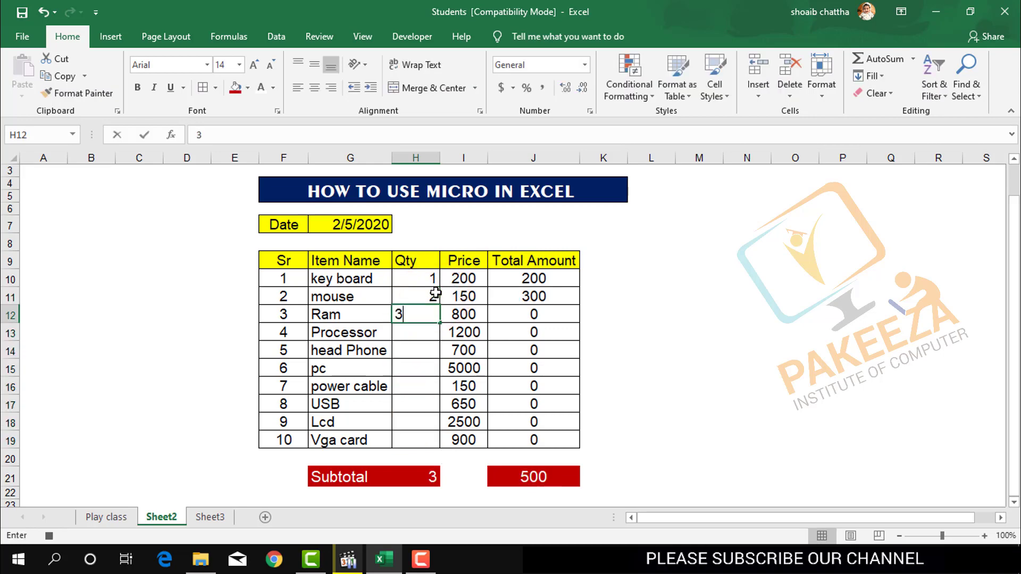
key("Return")
type("4")
key("Return")
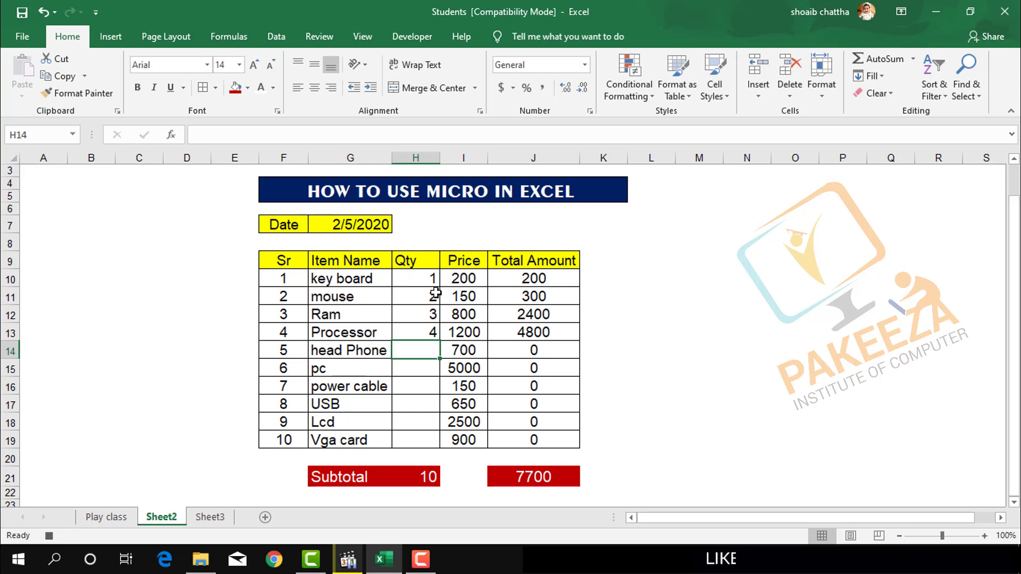
Undo the trial quantity entries in cells H10 to H13.
key("ctrl+z")
key("ctrl+z")
key("ctrl+z")
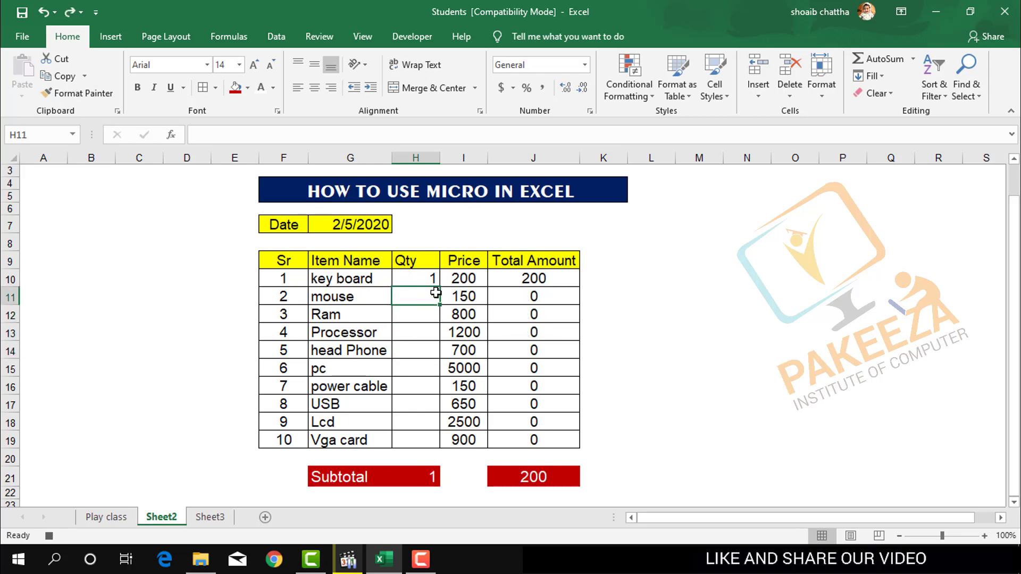
key("ctrl+z")
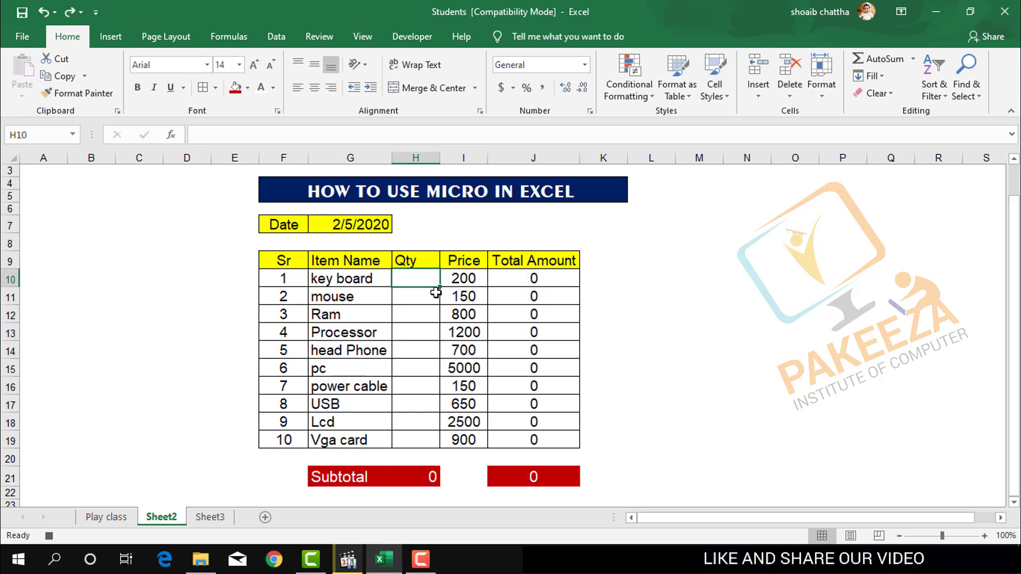
Enter quantity 1 for the key board in H10 again, then clear it to leave the quantity column empty.
type("1")
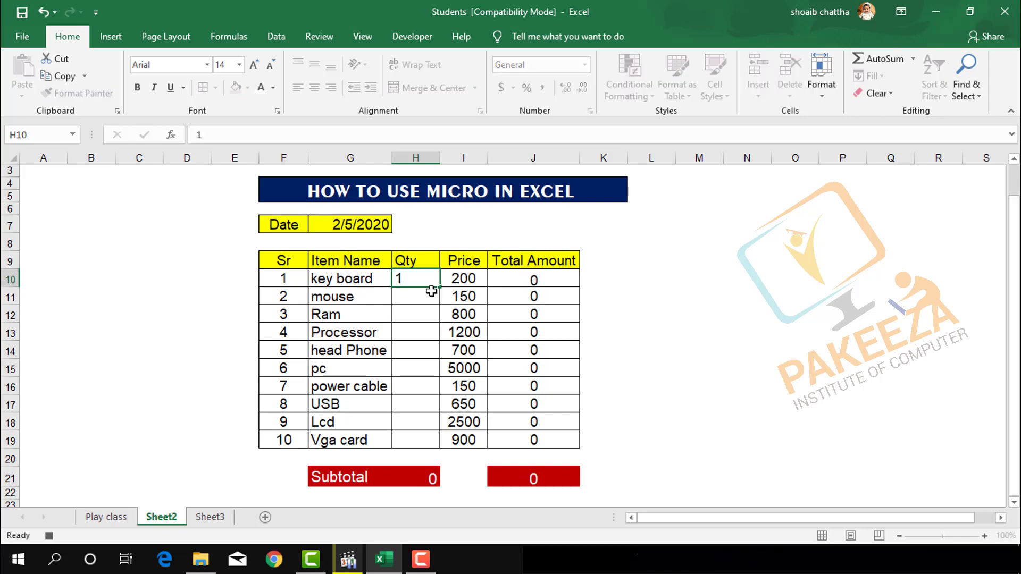
key("Return")
type("z")
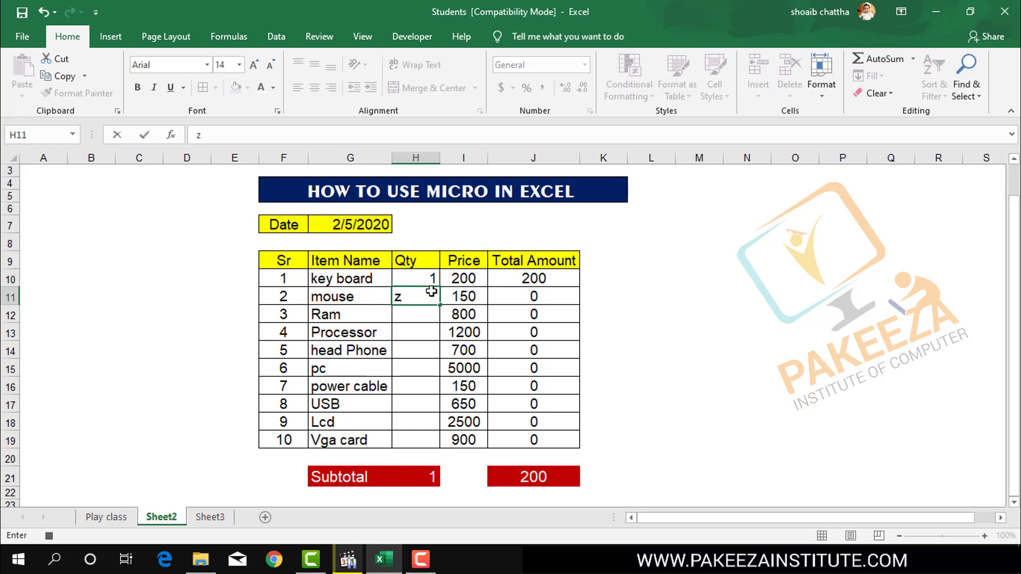
key("BackSpace")
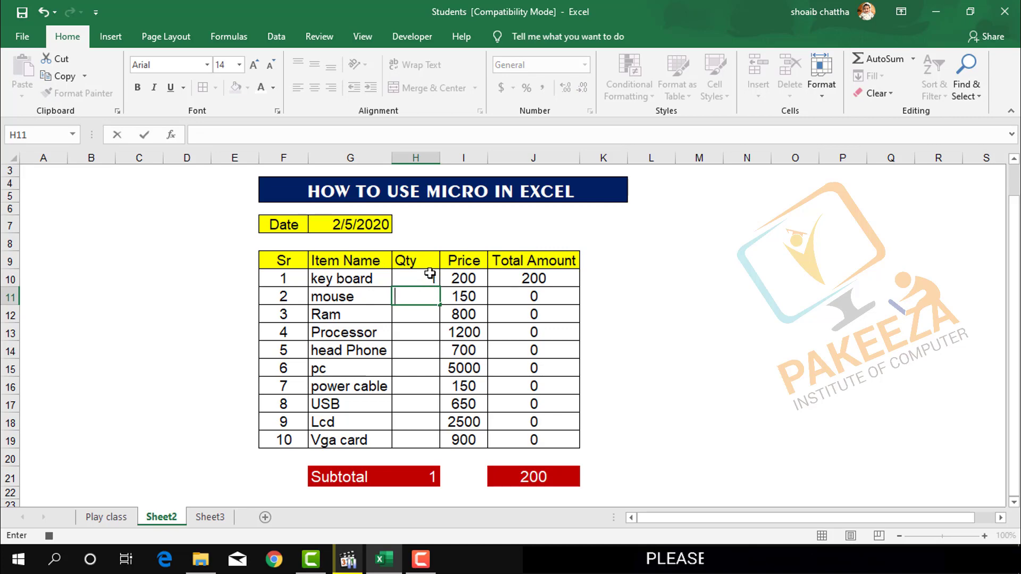
left_click(430, 276)
key("BackSpace")
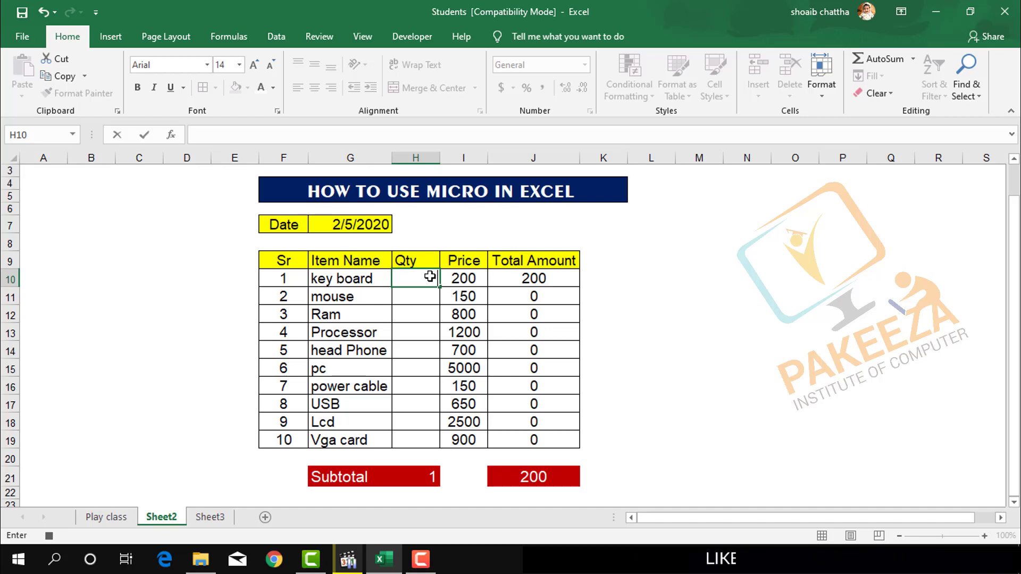
left_click(568, 278)
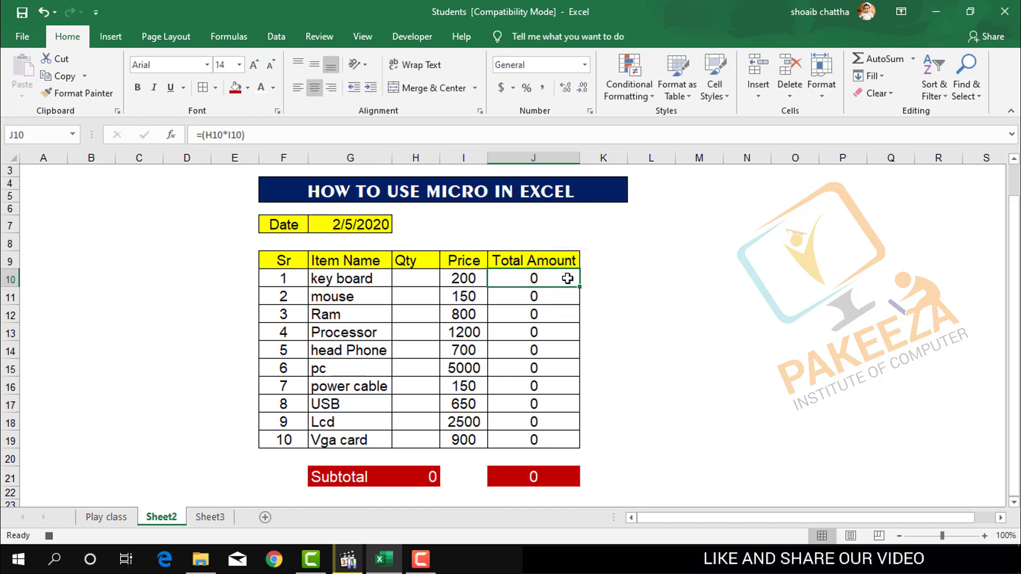
key("Down")
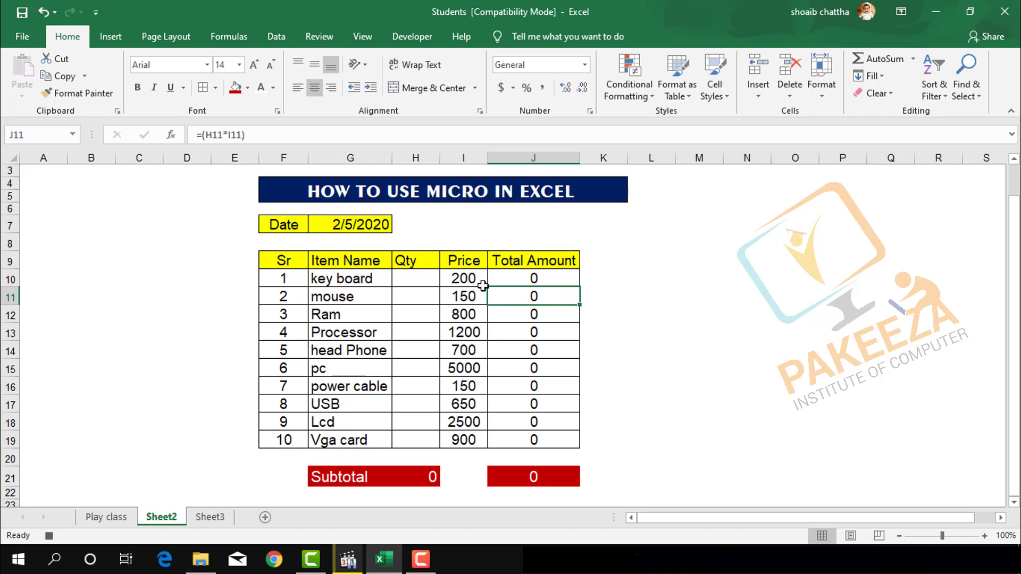
Stop recording the macro.
left_click(353, 32)
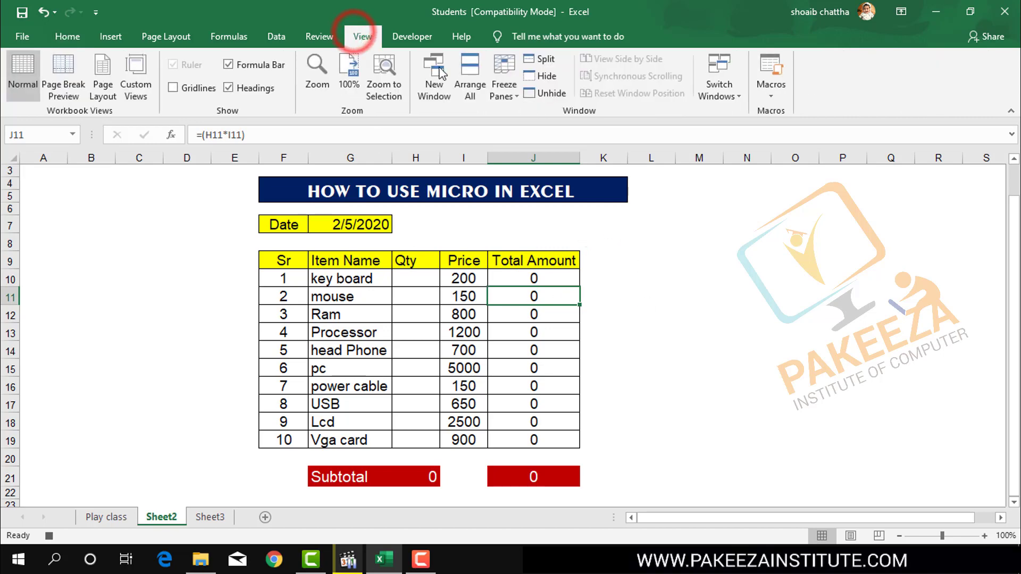
left_click(771, 94)
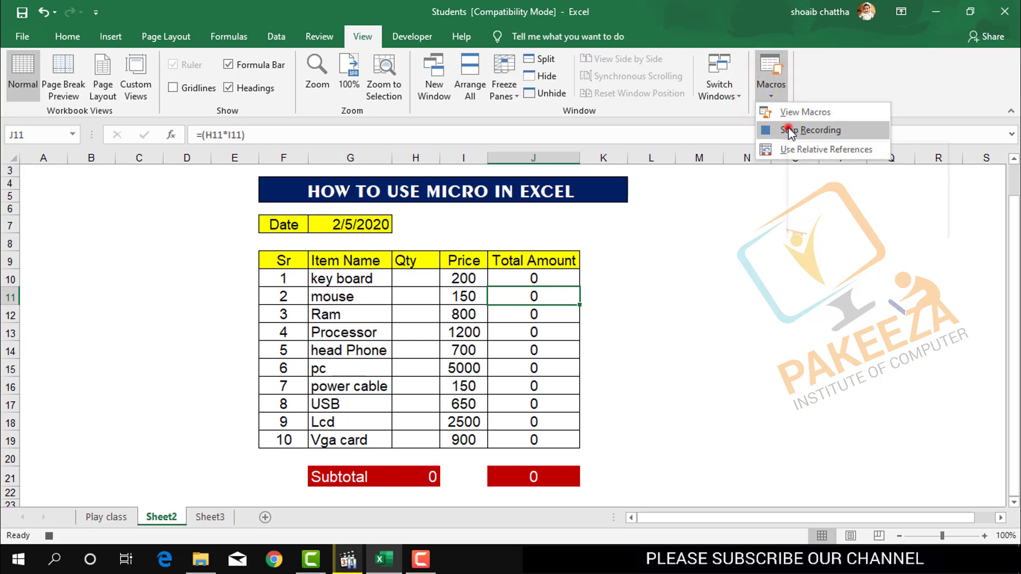
left_click(788, 129)
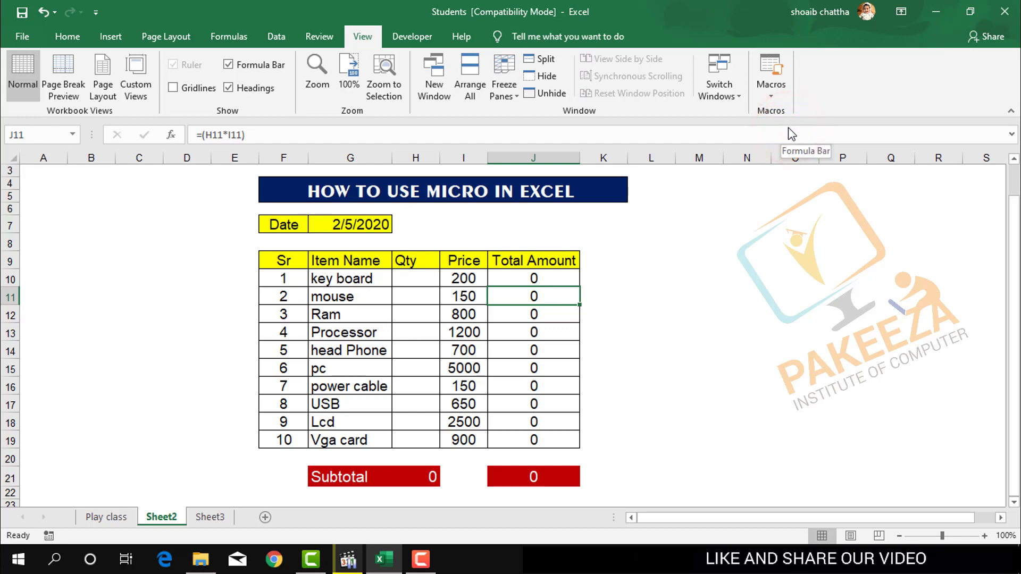
left_click(421, 559)
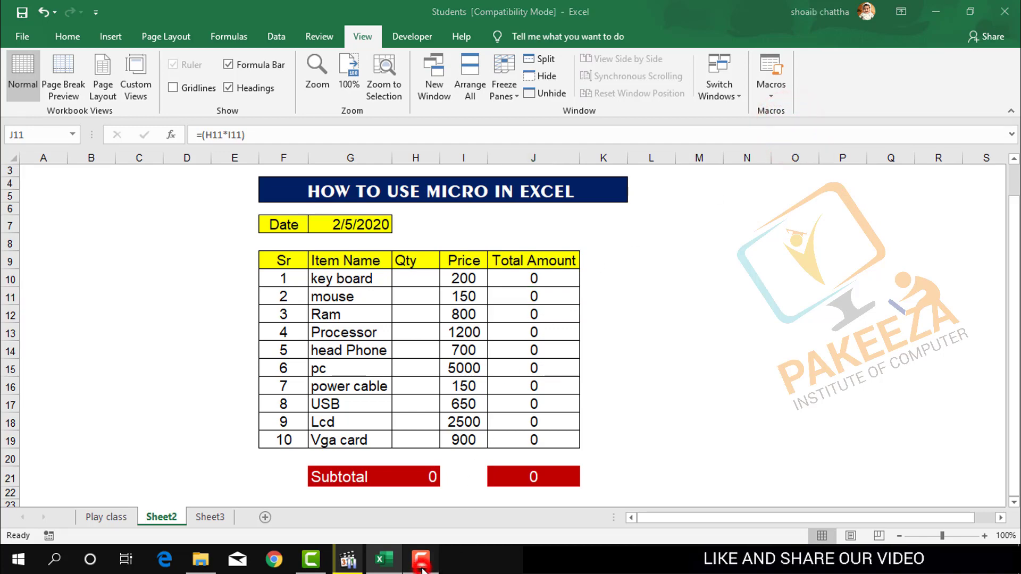
left_click(986, 448)
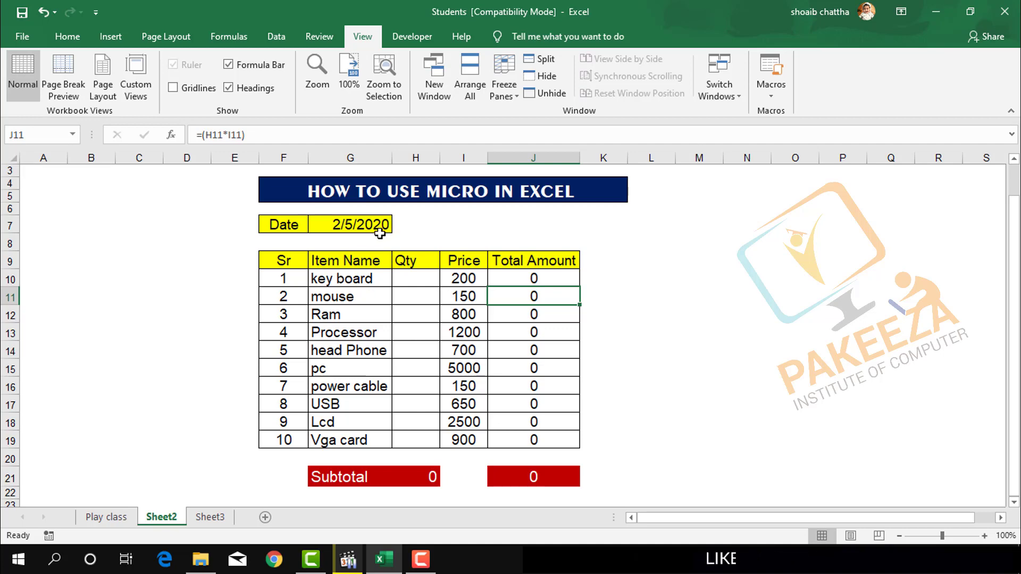
left_click(202, 518)
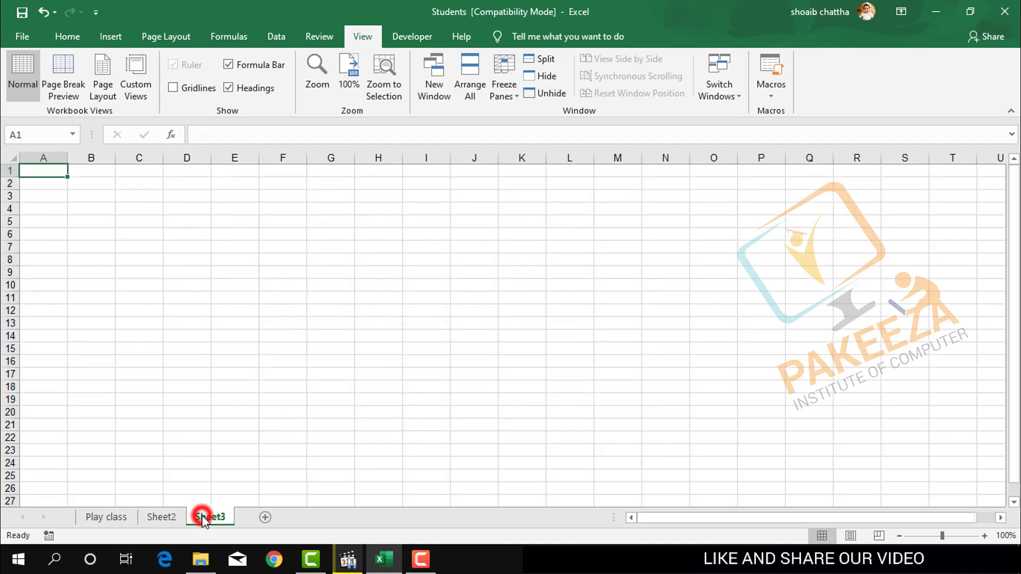
left_click(169, 517)
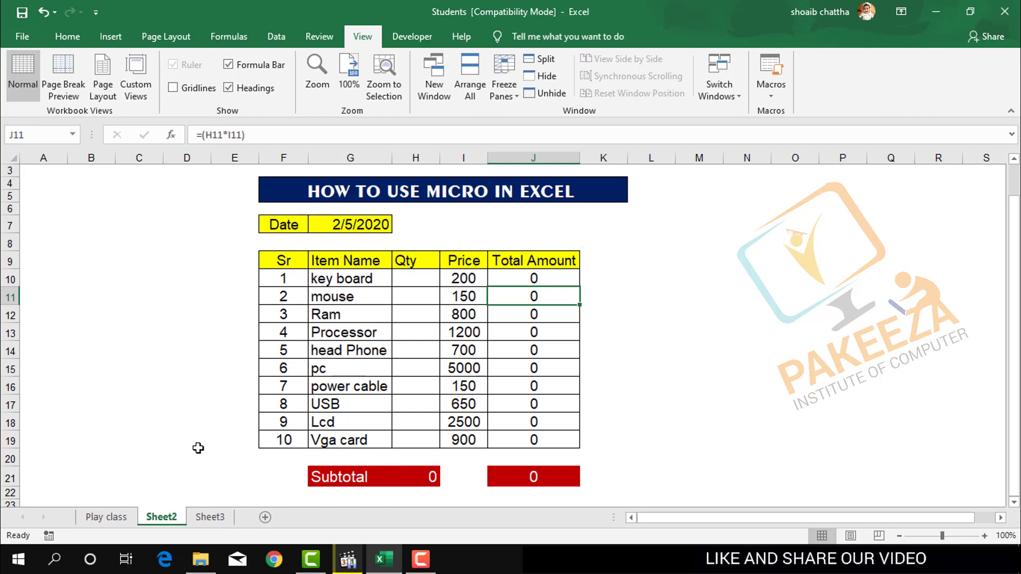
Switch to the blank Sheet3 and run the recorded macro there with its assigned shortcut.
left_click(215, 517)
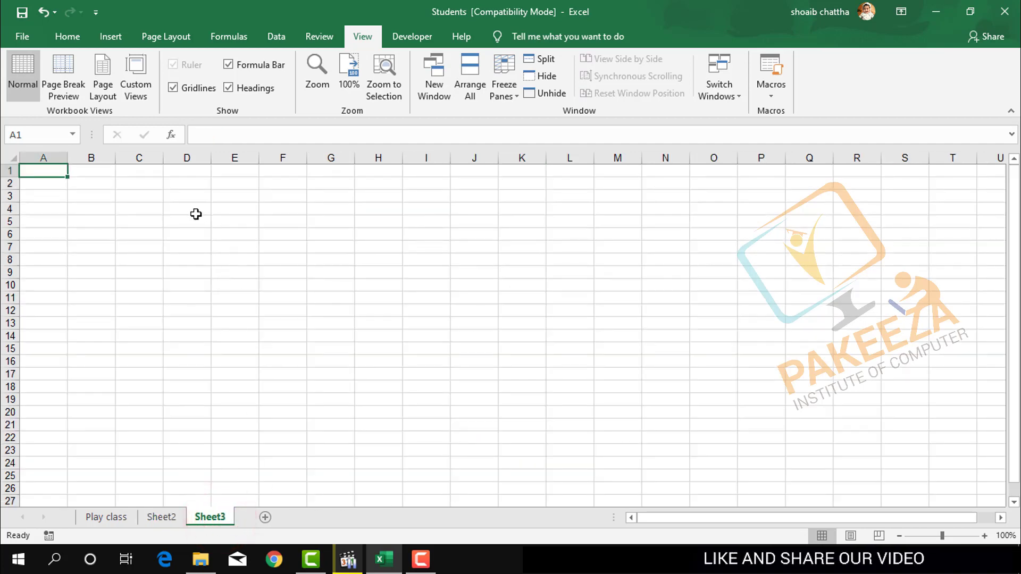
left_click(770, 101)
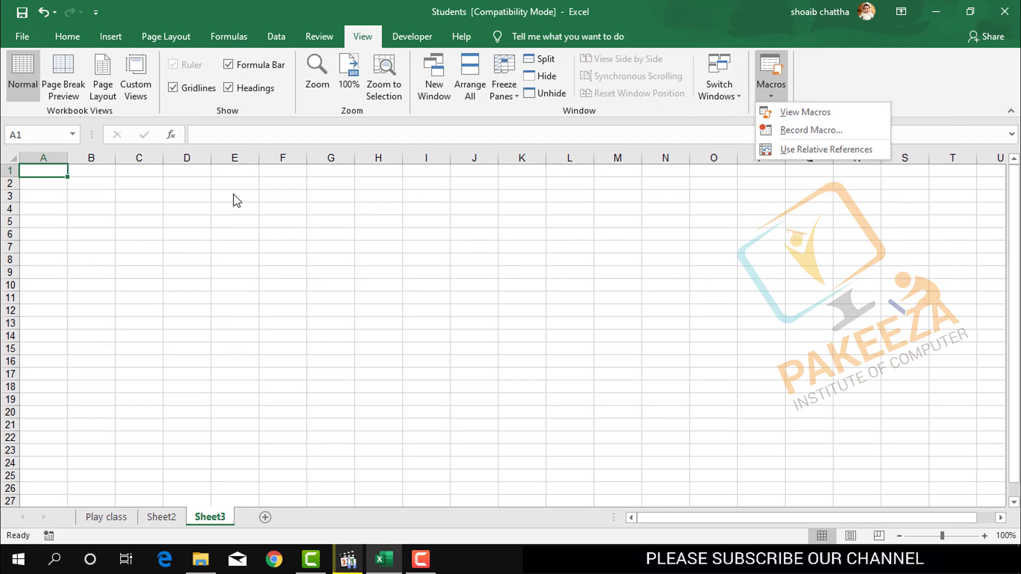
left_click(292, 7)
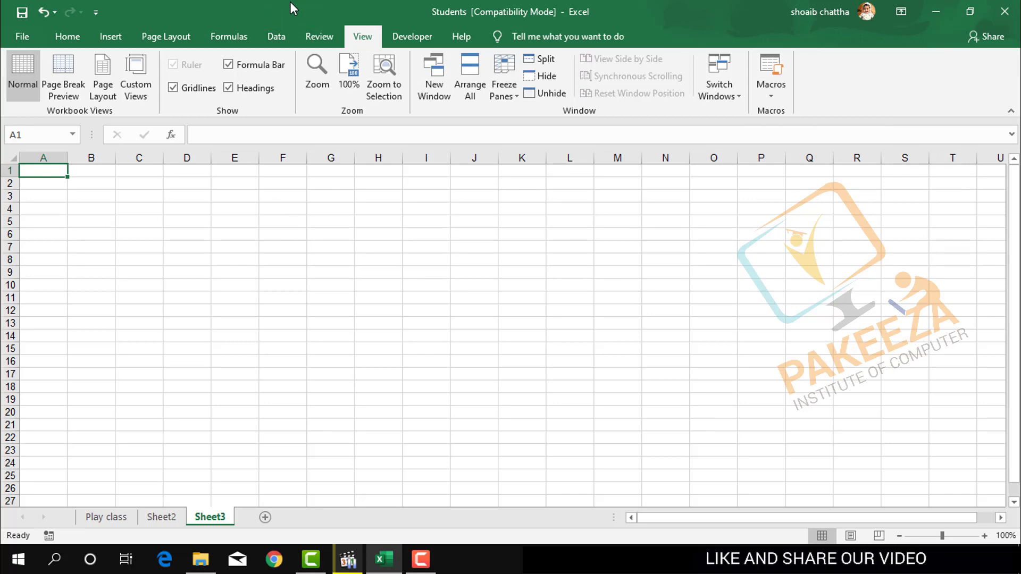
key("ctrl+z")
key("ctrl+z")
key("ctrl+z")
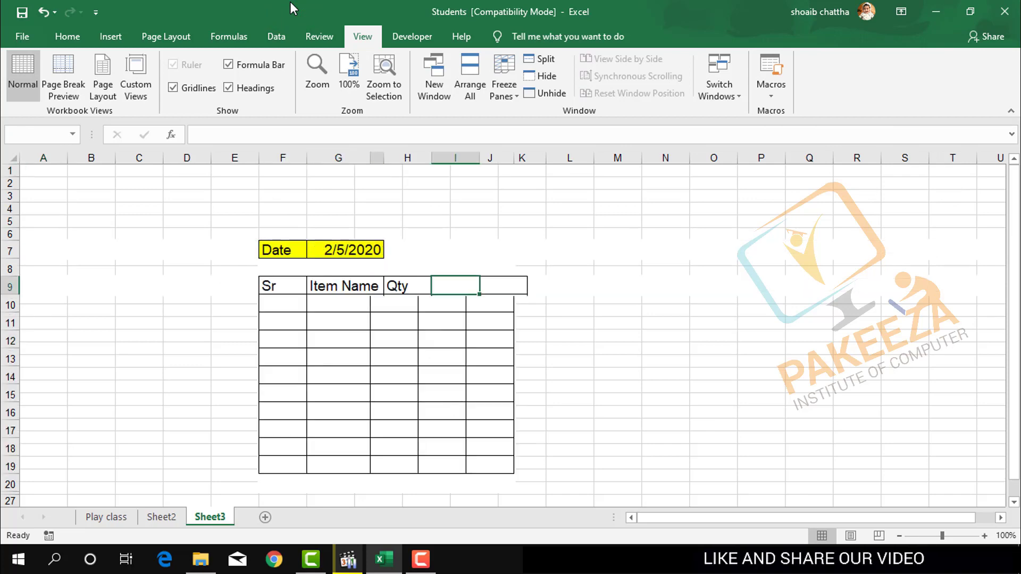
Continue saving the workbook in its current file format and let the macro finish building the item table on Sheet3.
key("ctrl+s")
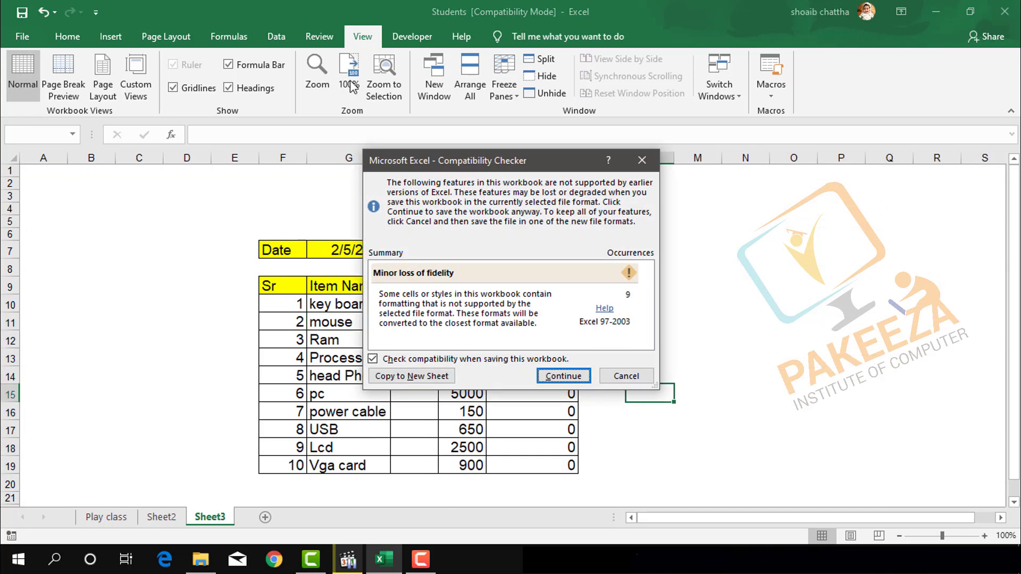
left_click(569, 377)
key("ctrl+z")
key("ctrl+z")
key("ctrl+z")
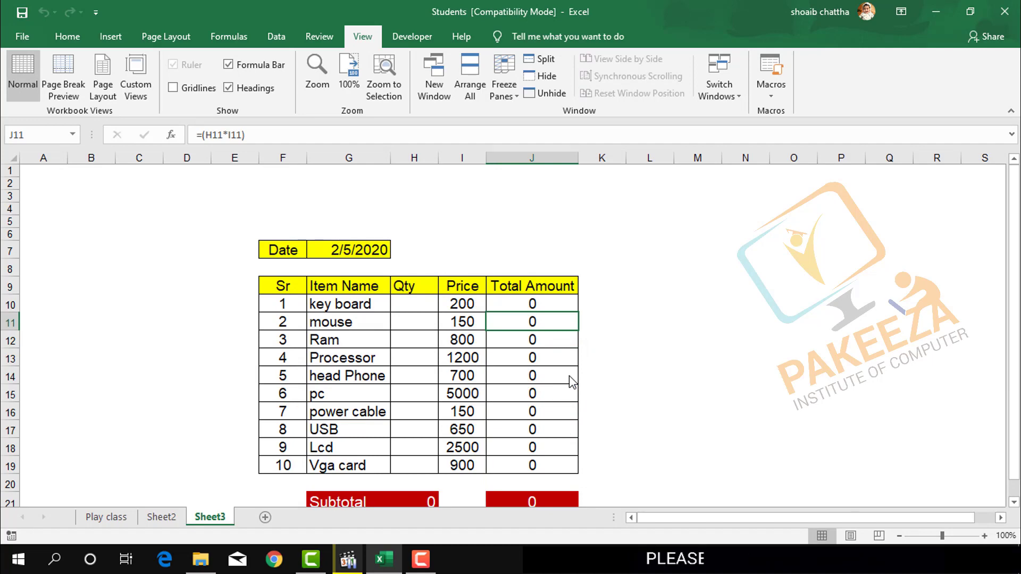
left_click_drag(1016, 321, 1016, 328)
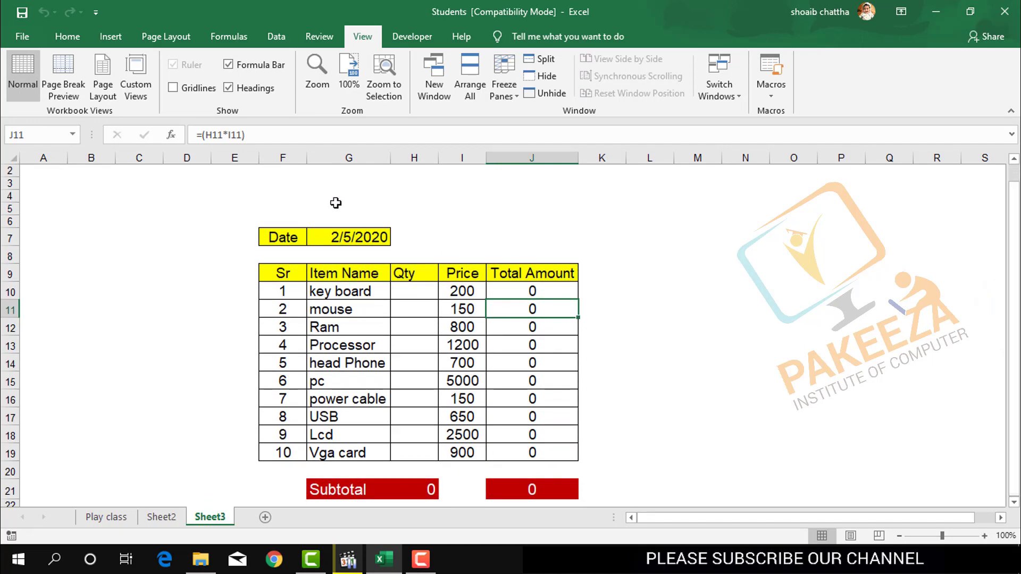